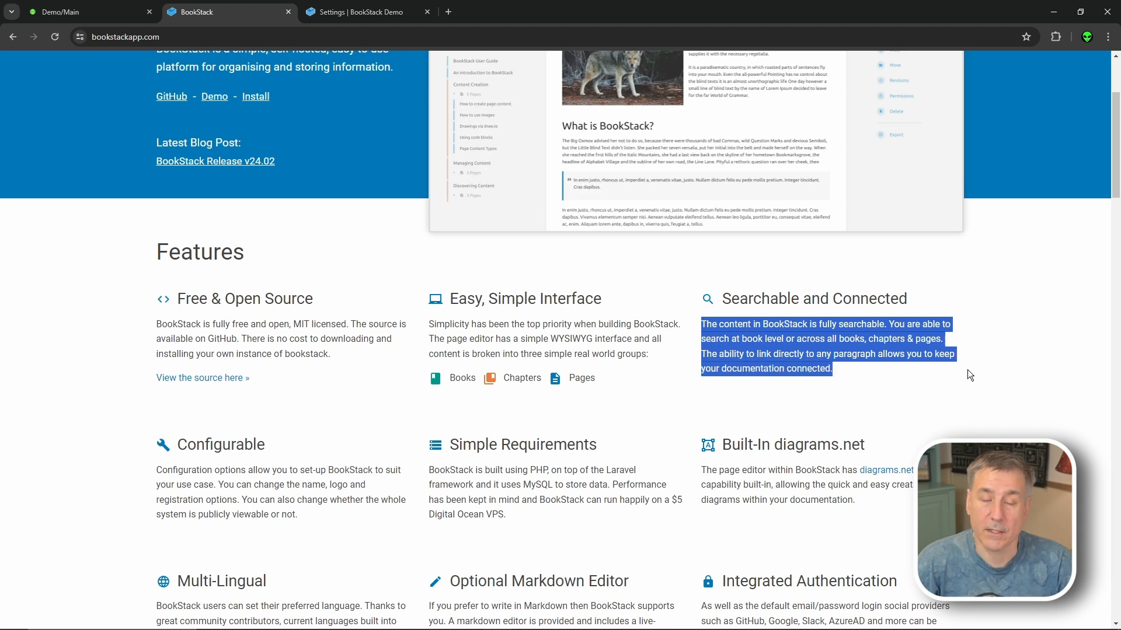
- Scroll through the BookStack features list, briefly highlighting the phrase 'page revisions'
{"action": "scroll", "coordinate": [967, 369], "scroll_direction": "down", "scroll_amount": 2}
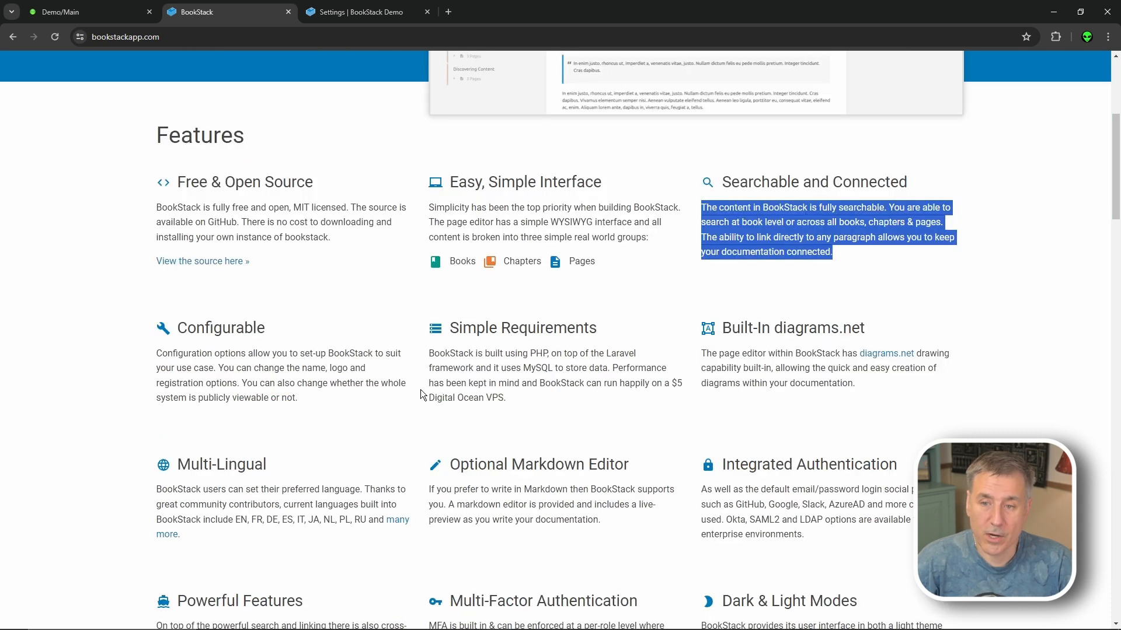
{"action": "scroll", "coordinate": [566, 353], "scroll_direction": "down", "scroll_amount": 1}
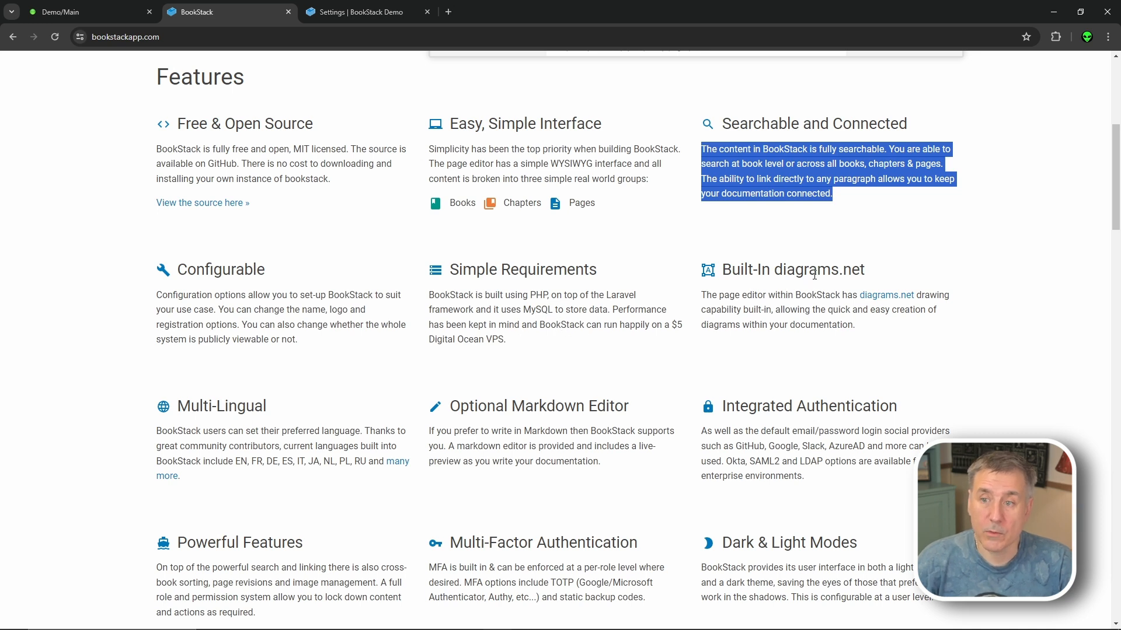
{"action": "scroll", "coordinate": [815, 275], "scroll_direction": "down", "scroll_amount": 2}
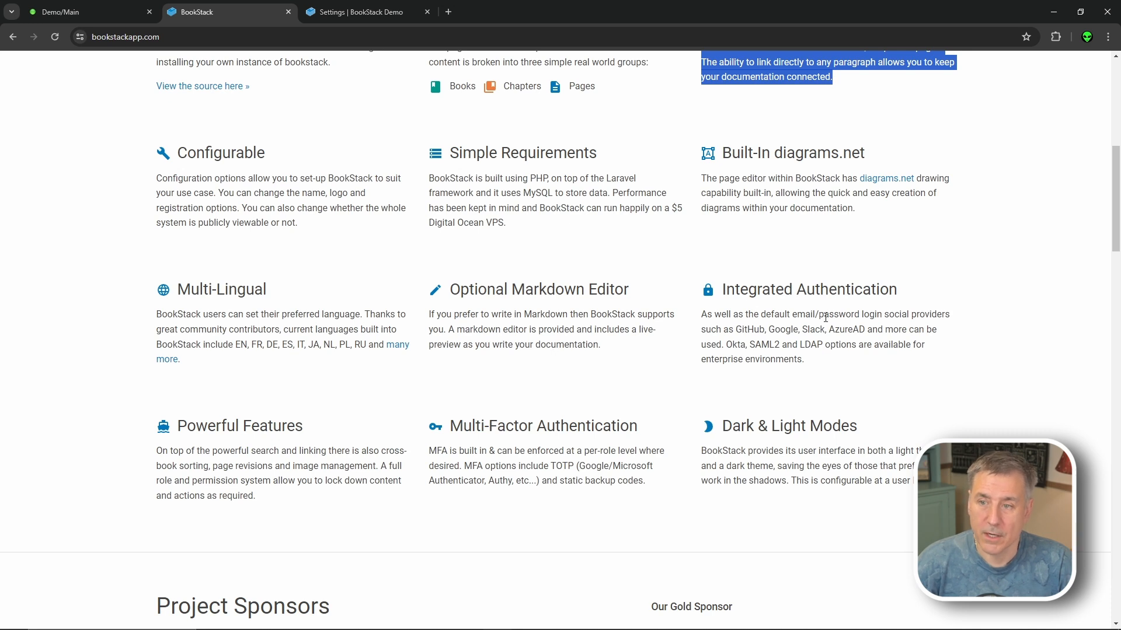
{"action": "left_click", "coordinate": [719, 378]}
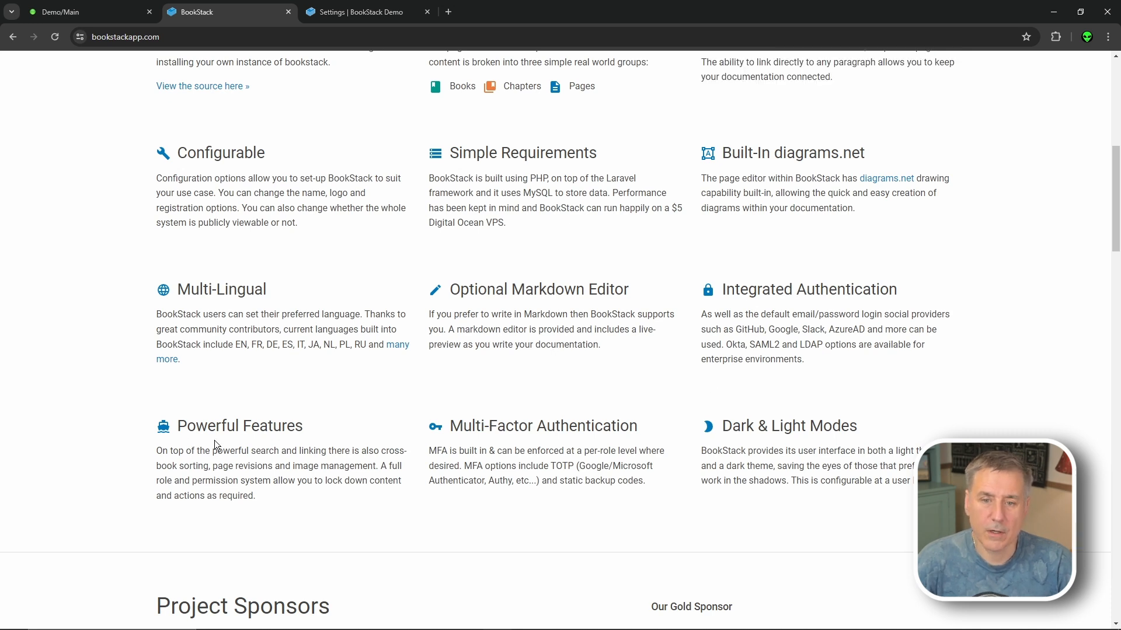
{"action": "left_click_drag", "start_coordinate": [209, 465], "coordinate": [274, 462]}
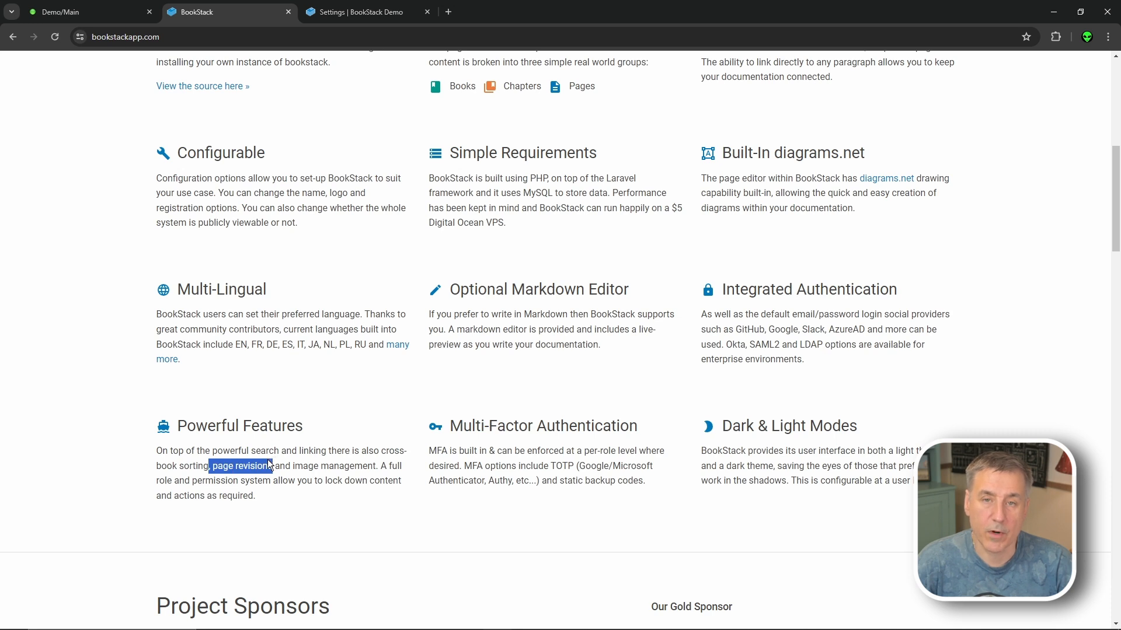
{"action": "left_click", "coordinate": [493, 464]}
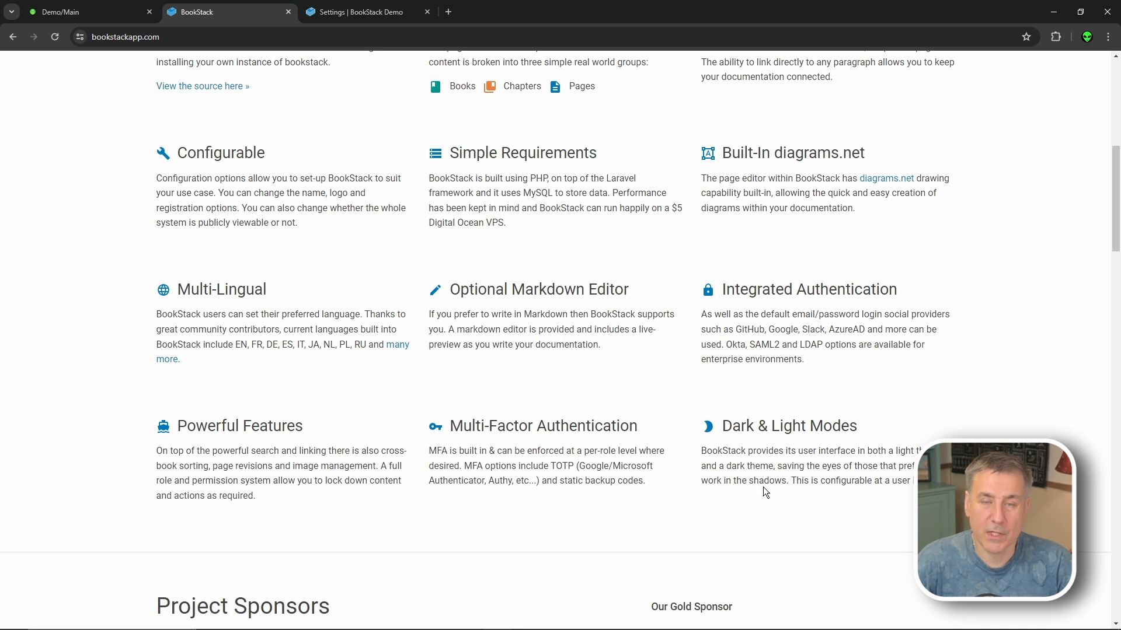
- Check the demo admin login details, then open the BookStack demo site
{"action": "scroll", "coordinate": [770, 487], "scroll_direction": "down", "scroll_amount": 12}
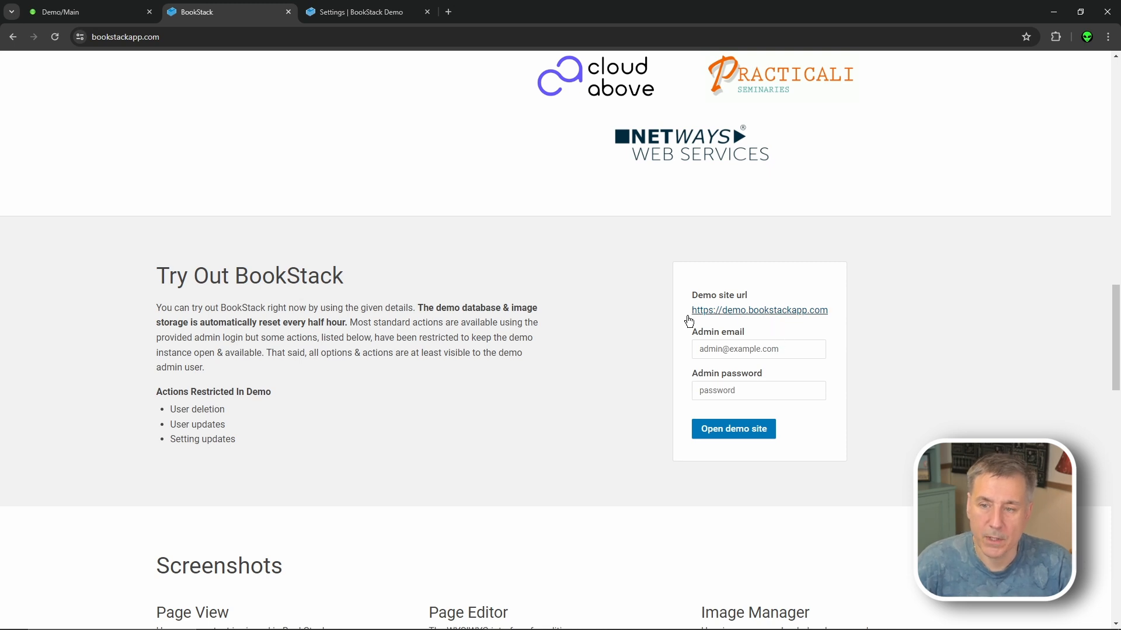
{"action": "left_click_drag", "start_coordinate": [802, 353], "coordinate": [694, 357]}
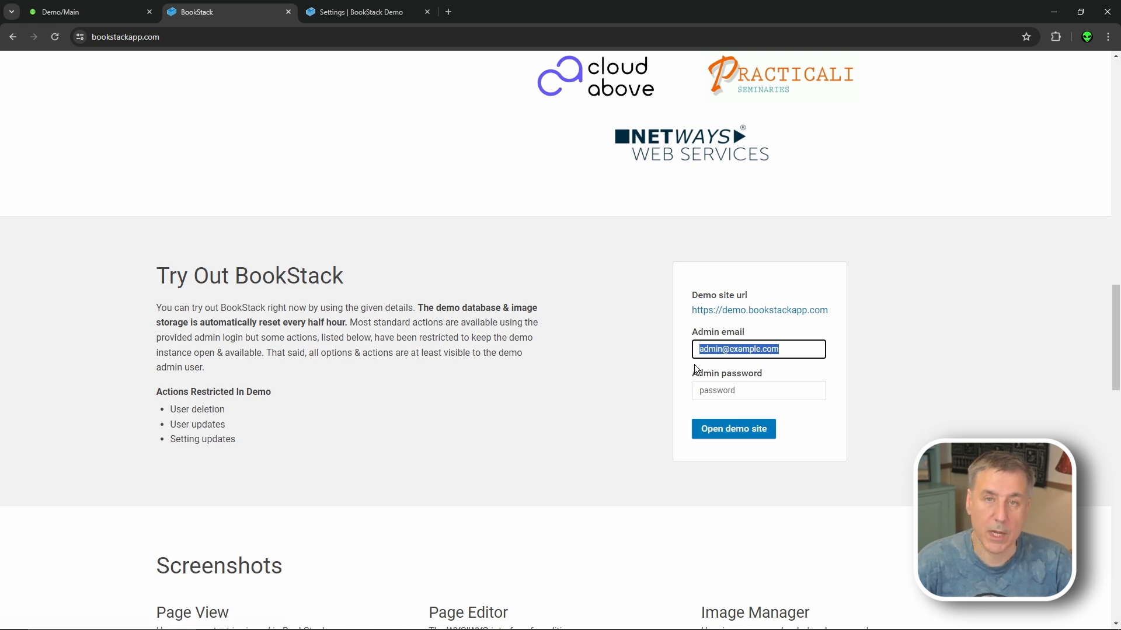
{"action": "left_click", "coordinate": [766, 312]}
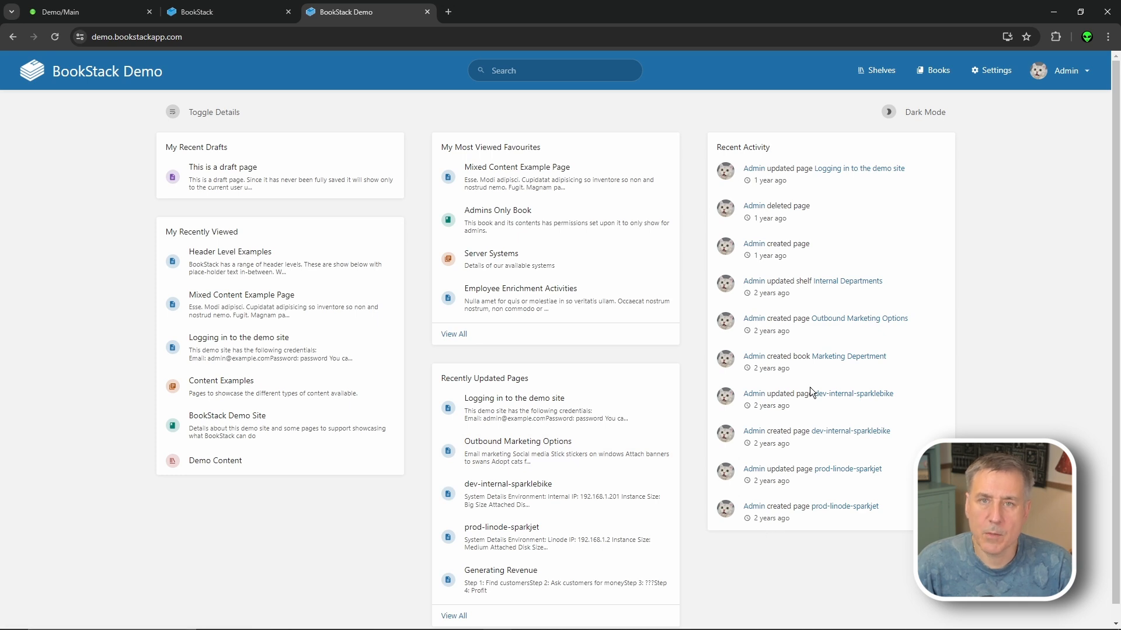
- Go from the Shelves list into Internal Departments and open the IT Department book
{"action": "left_click", "coordinate": [875, 75]}
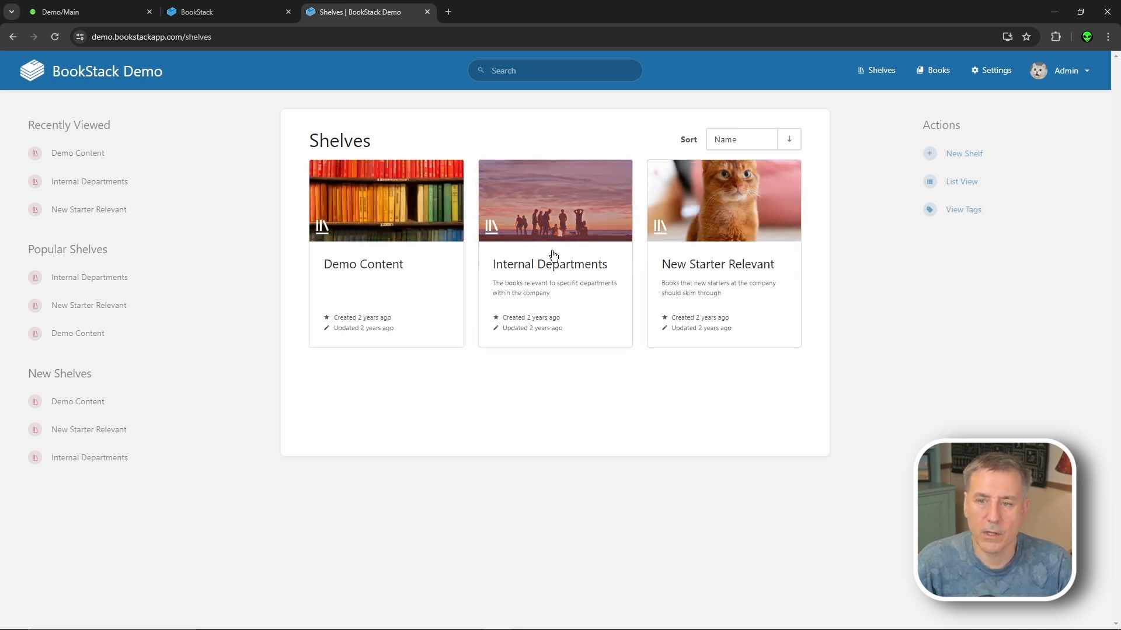
{"action": "left_click", "coordinate": [555, 217]}
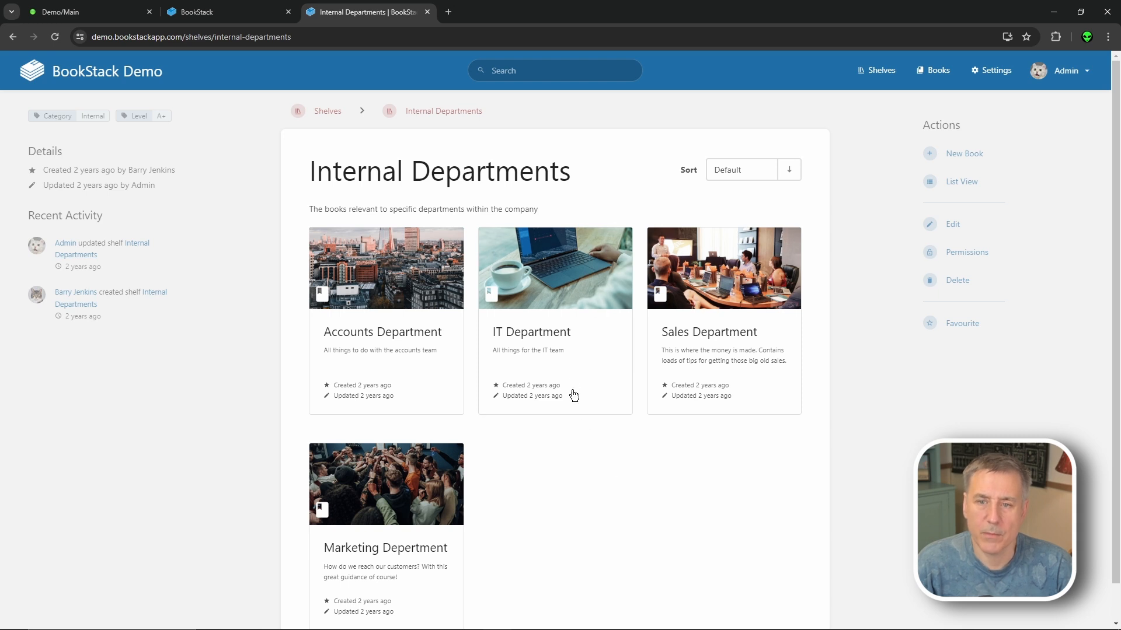
{"action": "left_click", "coordinate": [561, 337]}
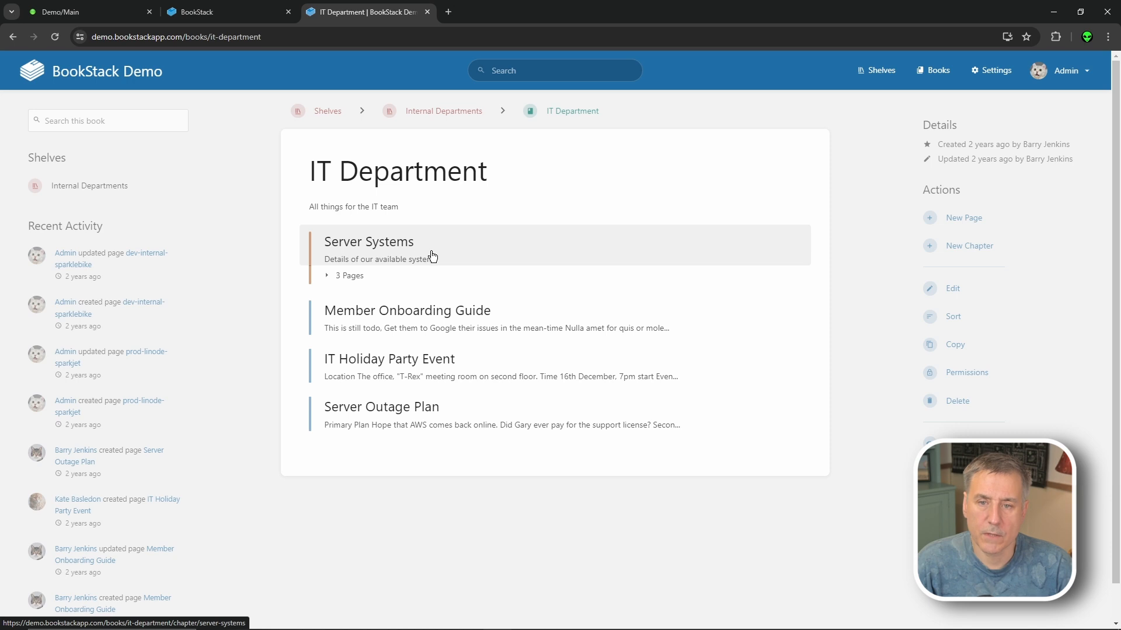
- Open the Server Systems chapter and its prod-aws-stonehawk page
{"action": "left_click", "coordinate": [385, 248]}
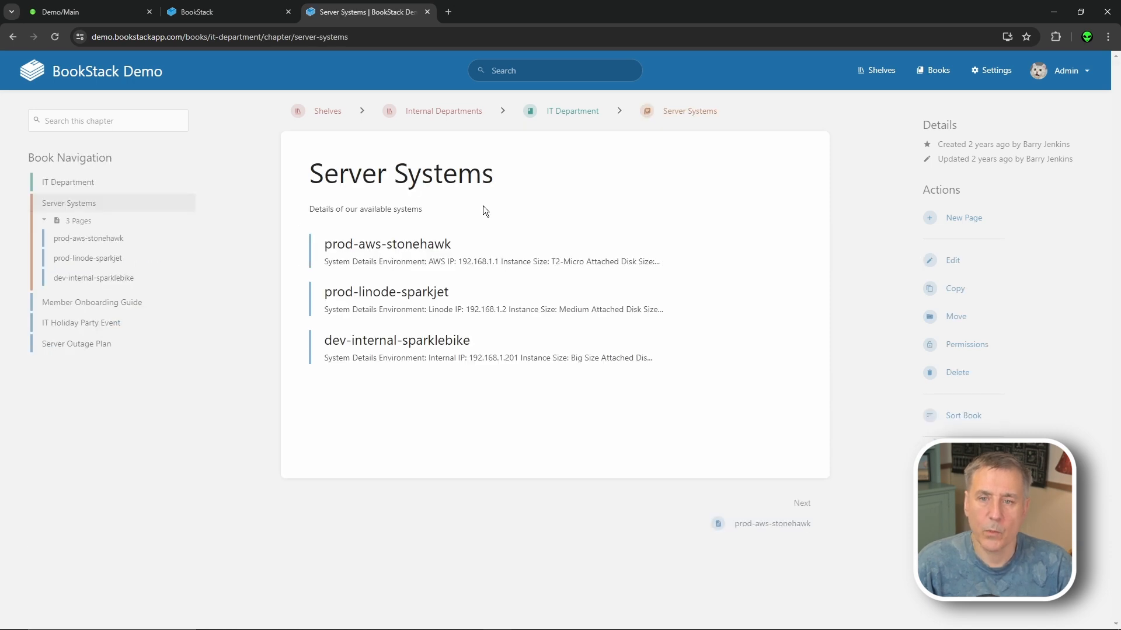
{"action": "left_click", "coordinate": [423, 264]}
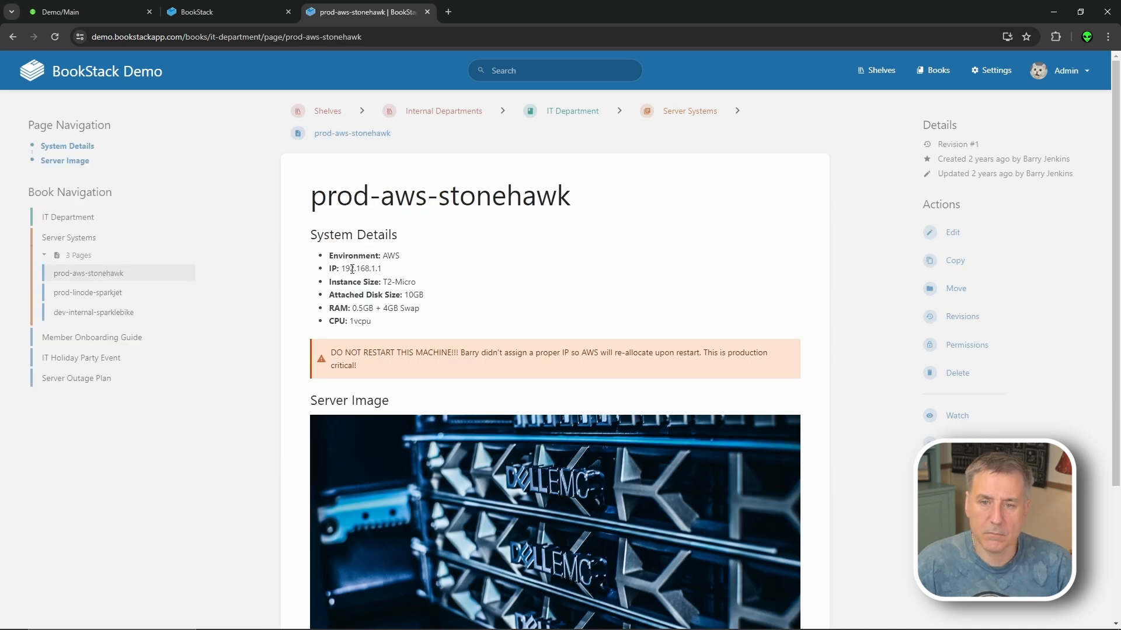
{"action": "scroll", "coordinate": [453, 365], "scroll_direction": "down", "scroll_amount": 3}
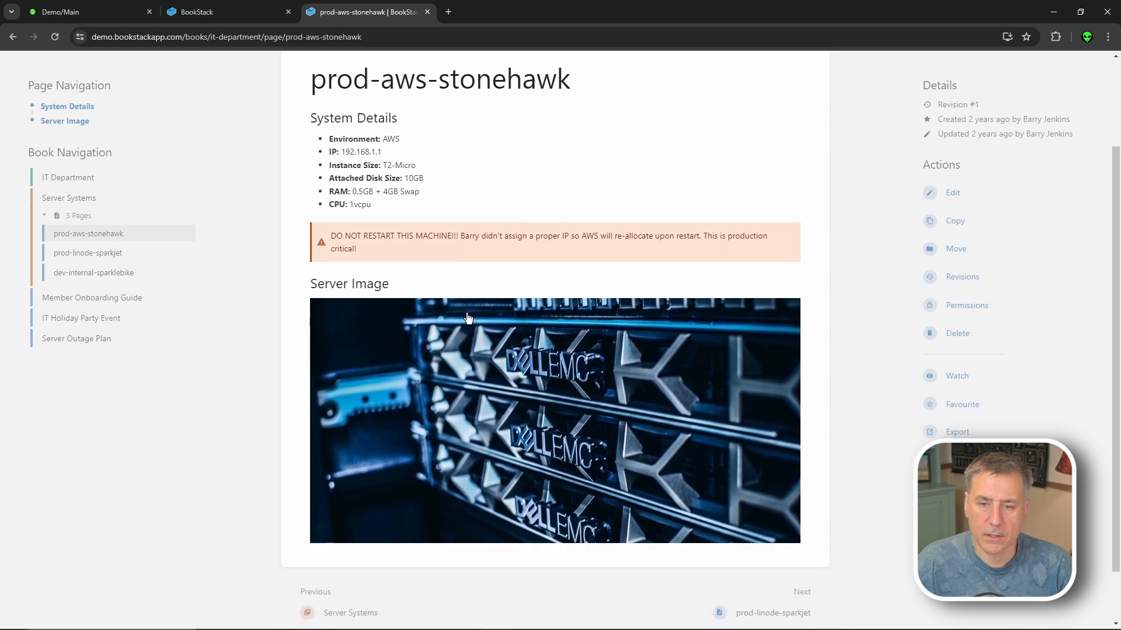
{"action": "scroll", "coordinate": [367, 241], "scroll_direction": "up", "scroll_amount": 4}
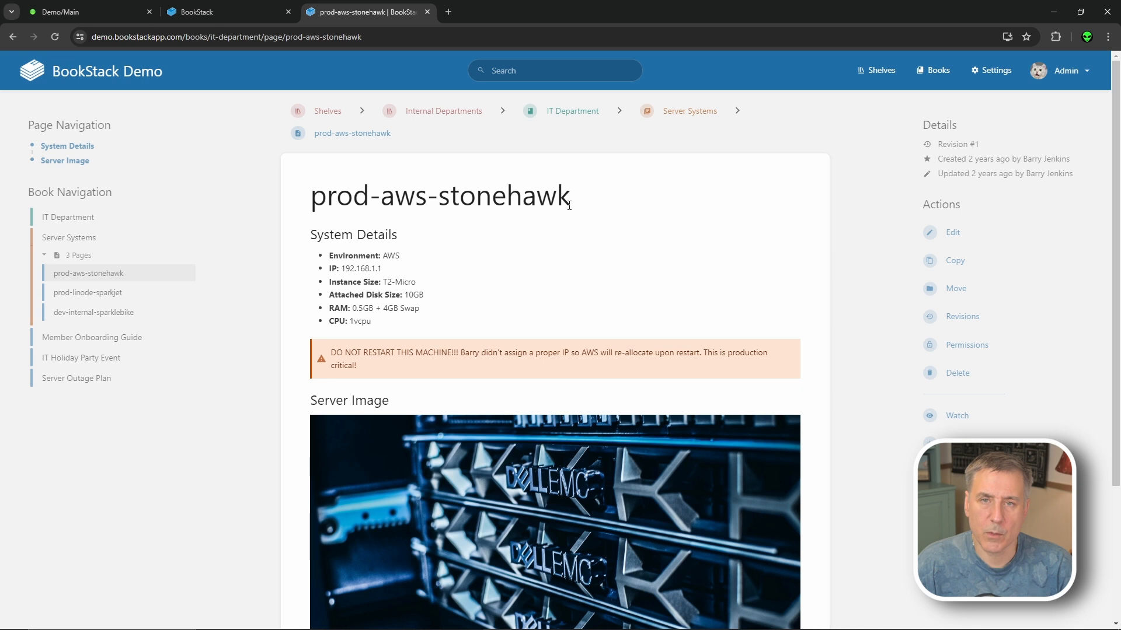
- Jump via breadcrumb dropdowns to prod-linode-sparkjet, then to IT Holiday Party Event
{"action": "left_click", "coordinate": [621, 111]}
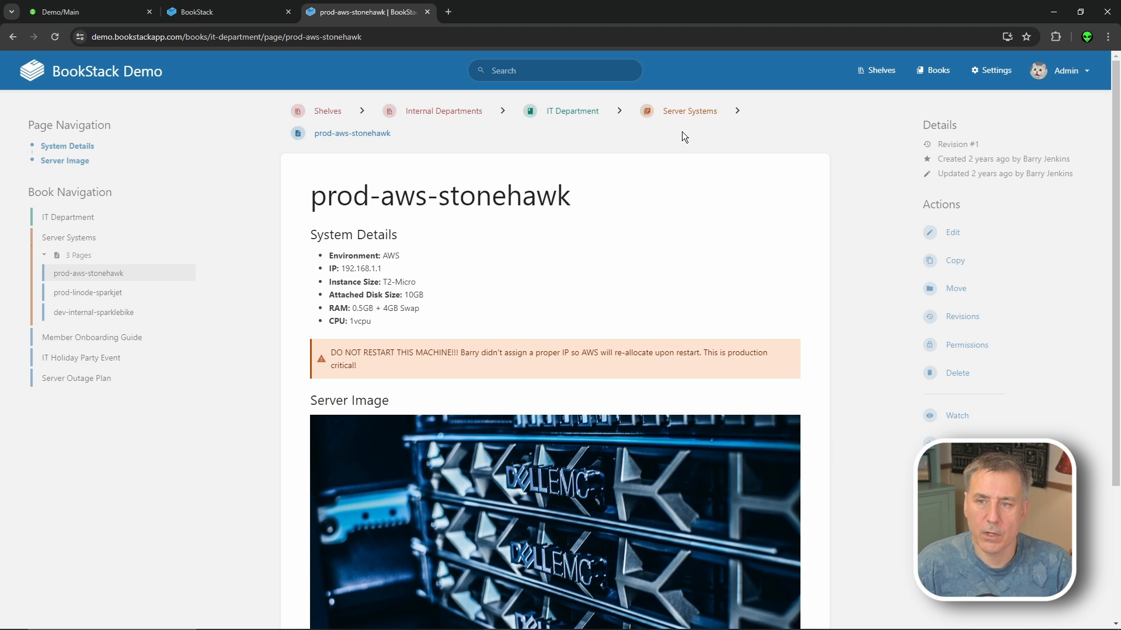
{"action": "left_click", "coordinate": [738, 114]}
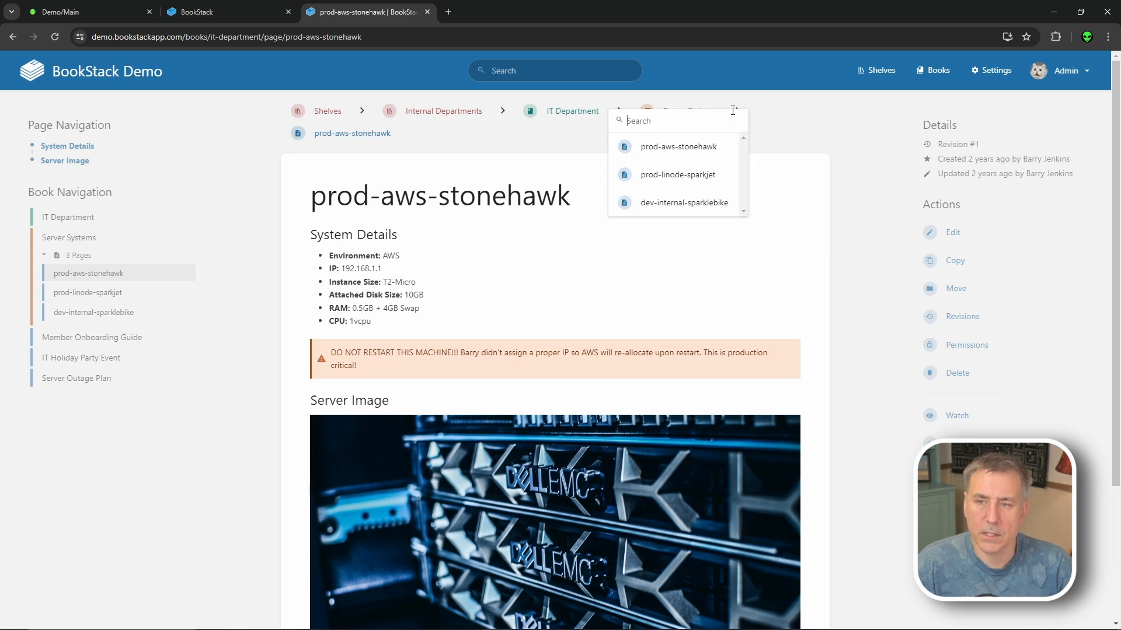
{"action": "left_click", "coordinate": [701, 178]}
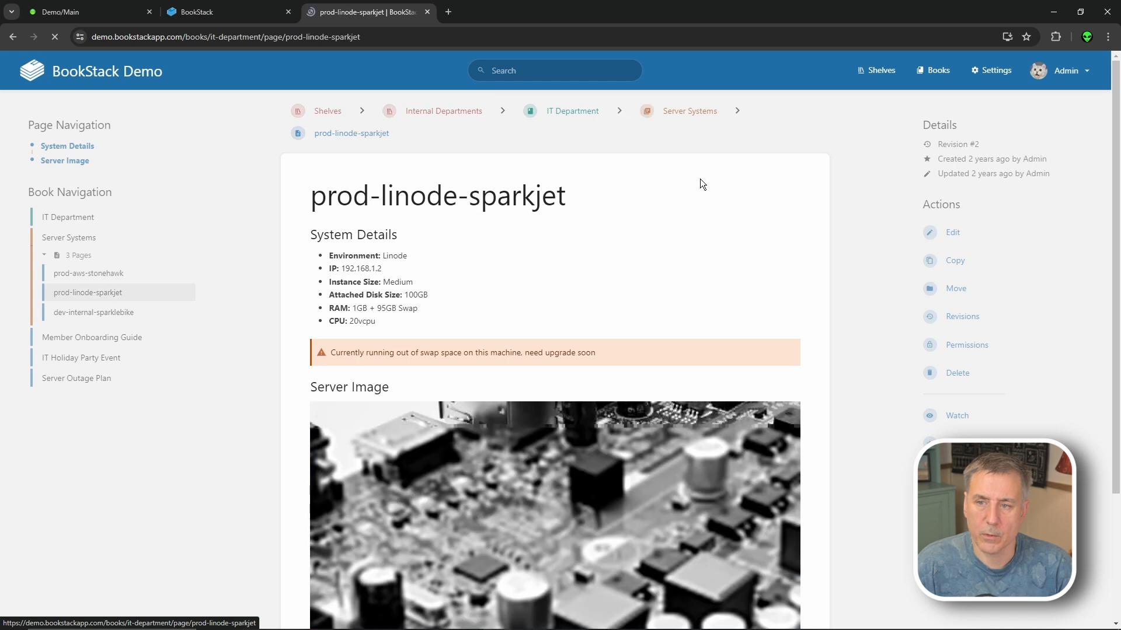
{"action": "left_click", "coordinate": [620, 110]}
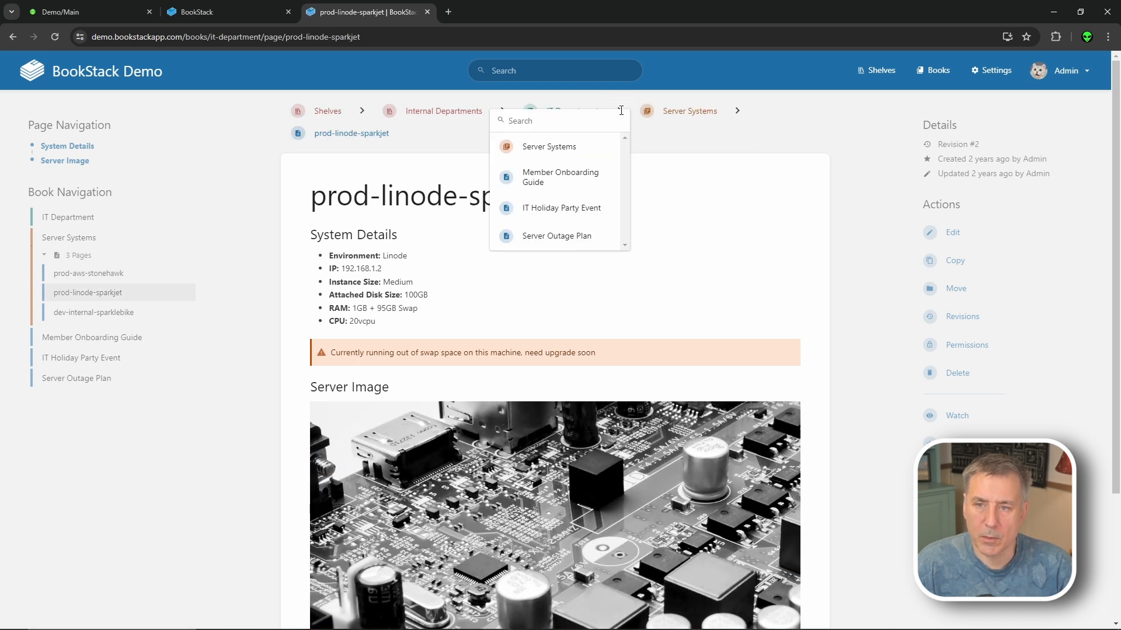
{"action": "left_click", "coordinate": [573, 218]}
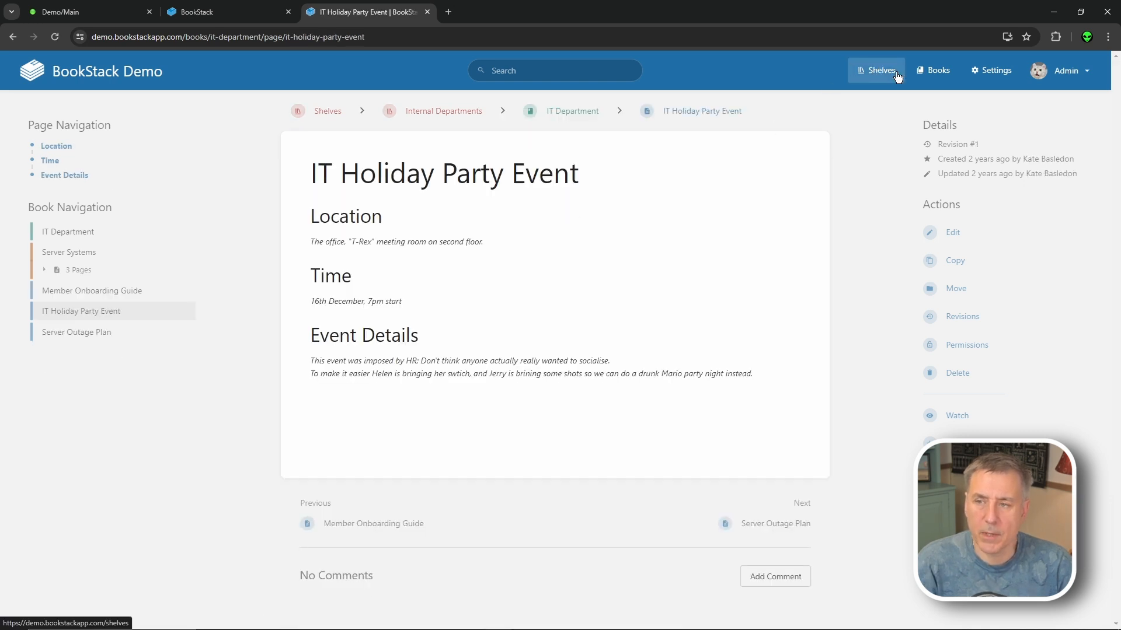
- Search the site for 'prod' and open prod-aws-stonehawk in the page editor
{"action": "left_click", "coordinate": [936, 69]}
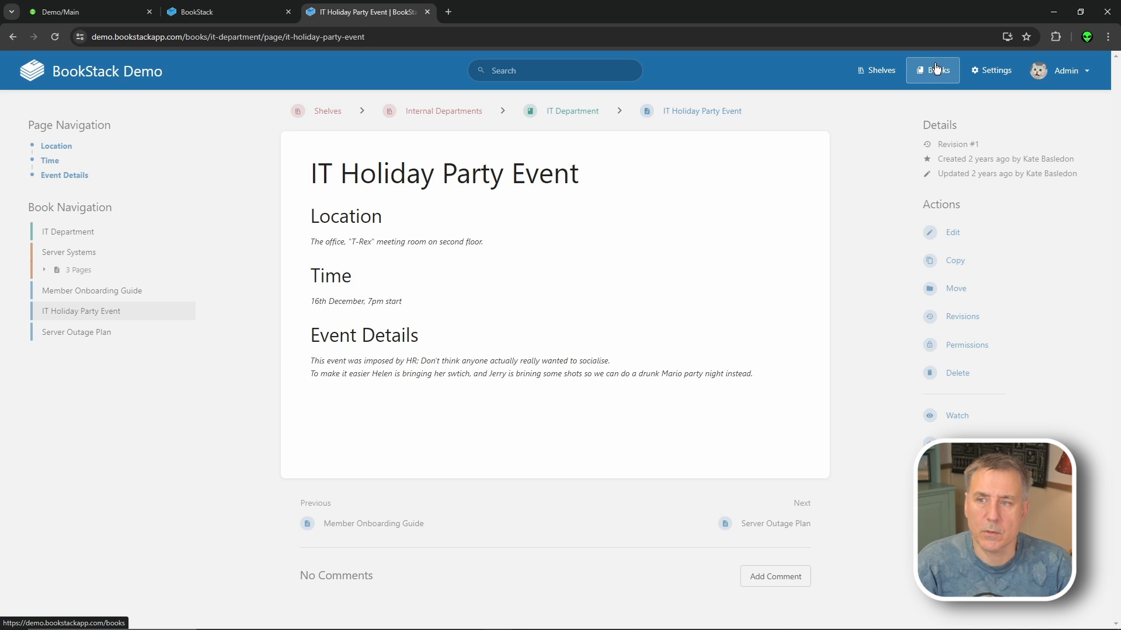
{"action": "scroll", "coordinate": [473, 373], "scroll_direction": "down", "scroll_amount": 3}
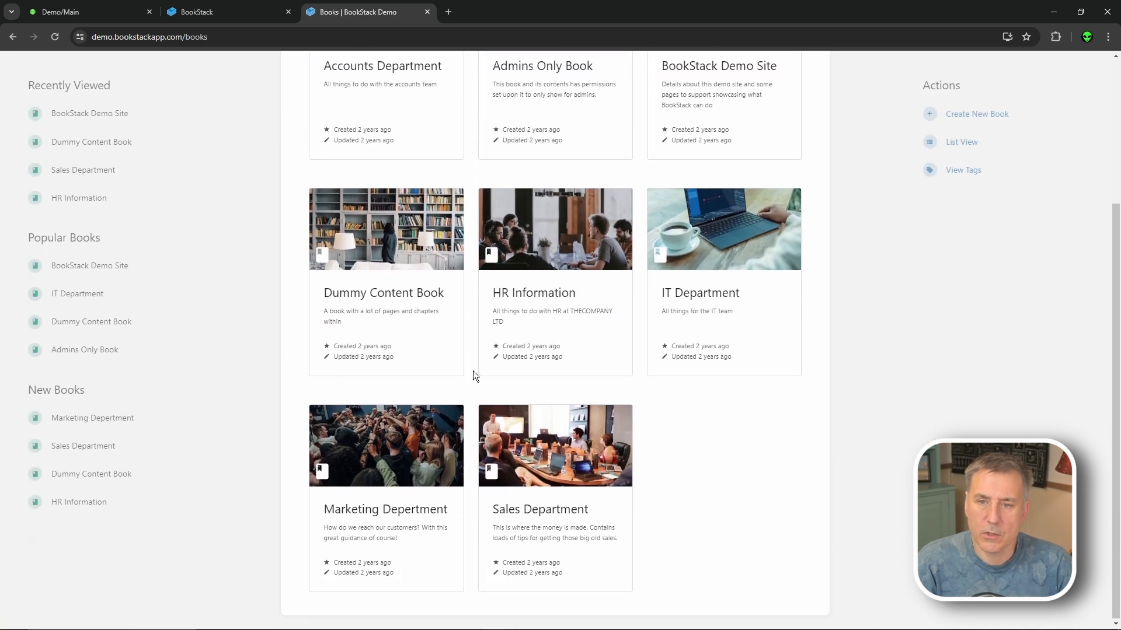
{"action": "scroll", "coordinate": [646, 436], "scroll_direction": "up", "scroll_amount": 3}
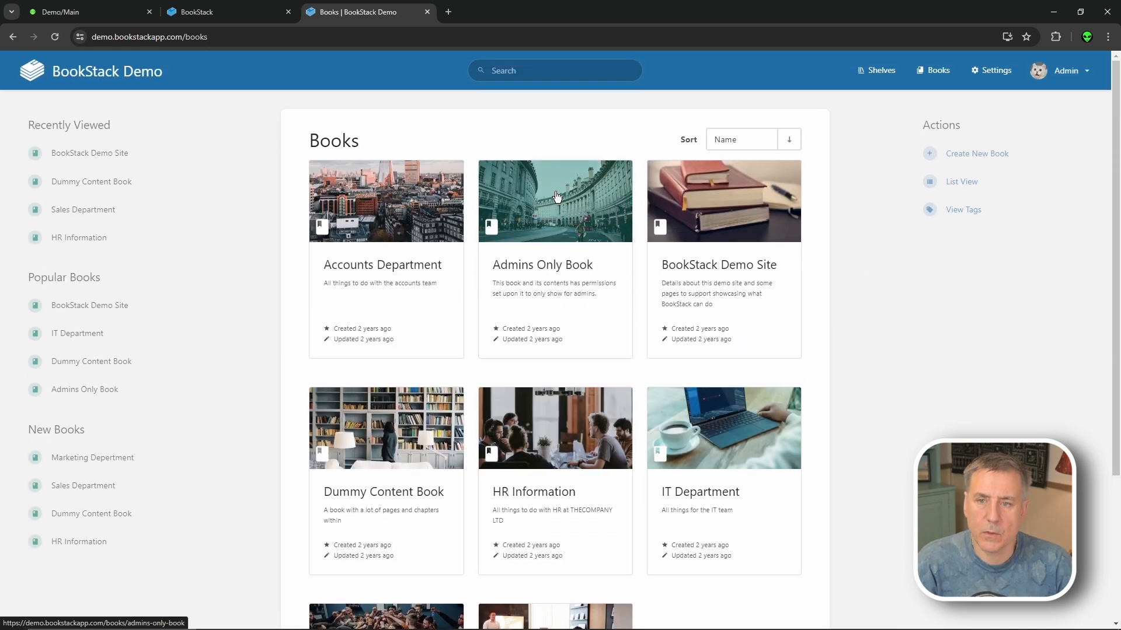
{"action": "left_click", "coordinate": [535, 69]}
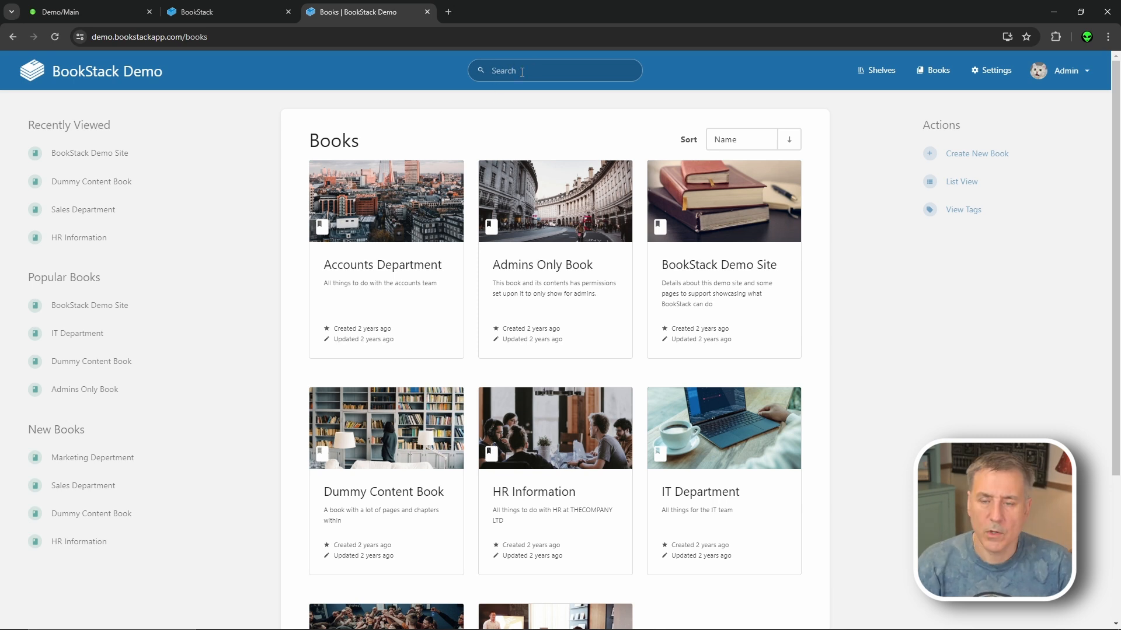
{"action": "type", "text": "prod"}
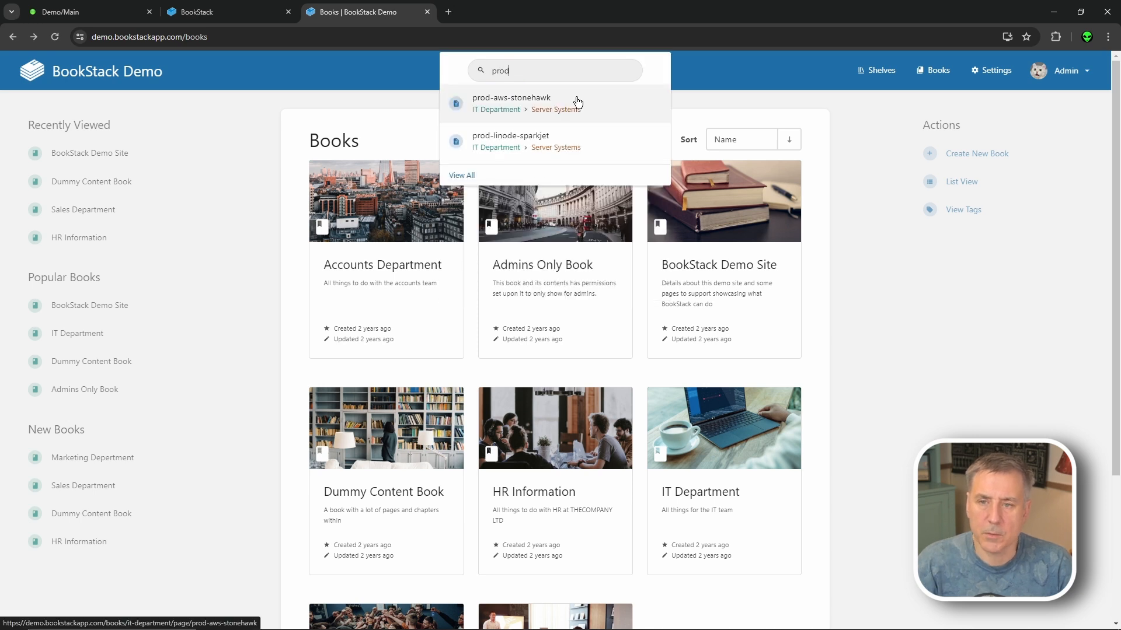
{"action": "left_click", "coordinate": [513, 111]}
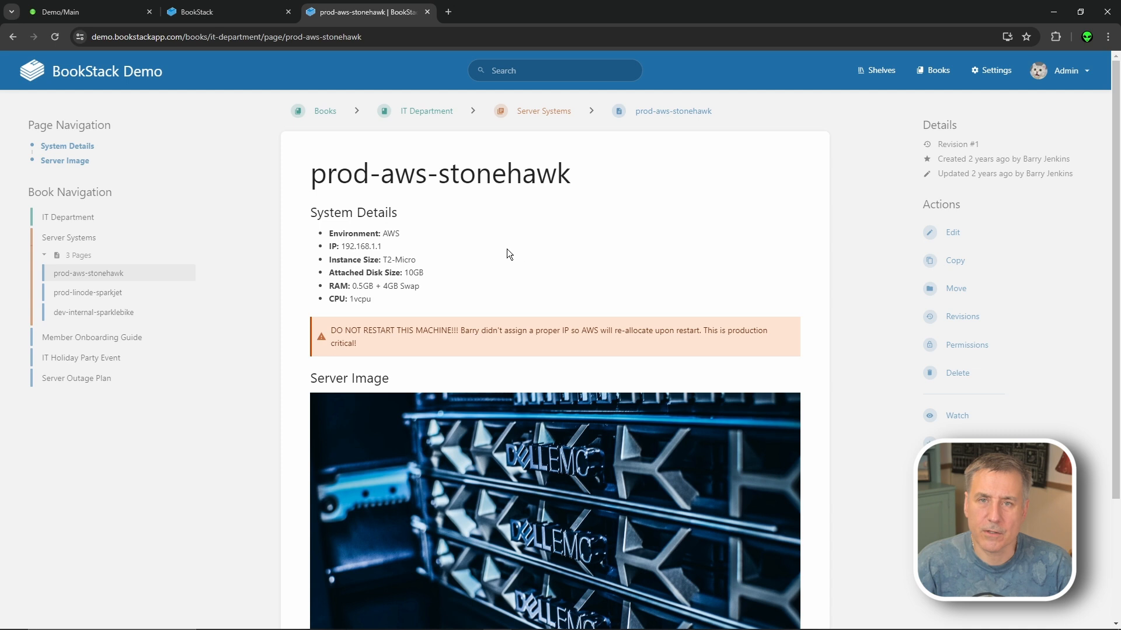
{"action": "left_click", "coordinate": [952, 233]}
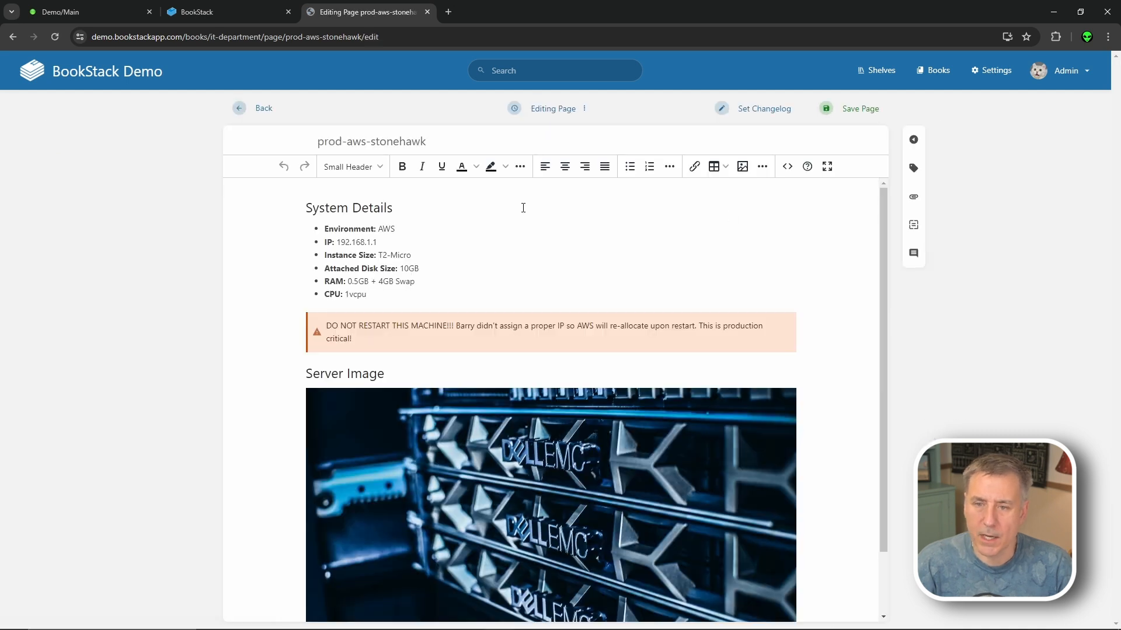
- Change the IP ending to .10, append 0 to disk size, set CPU to 2vcpu, and save
{"action": "left_click", "coordinate": [403, 246]}
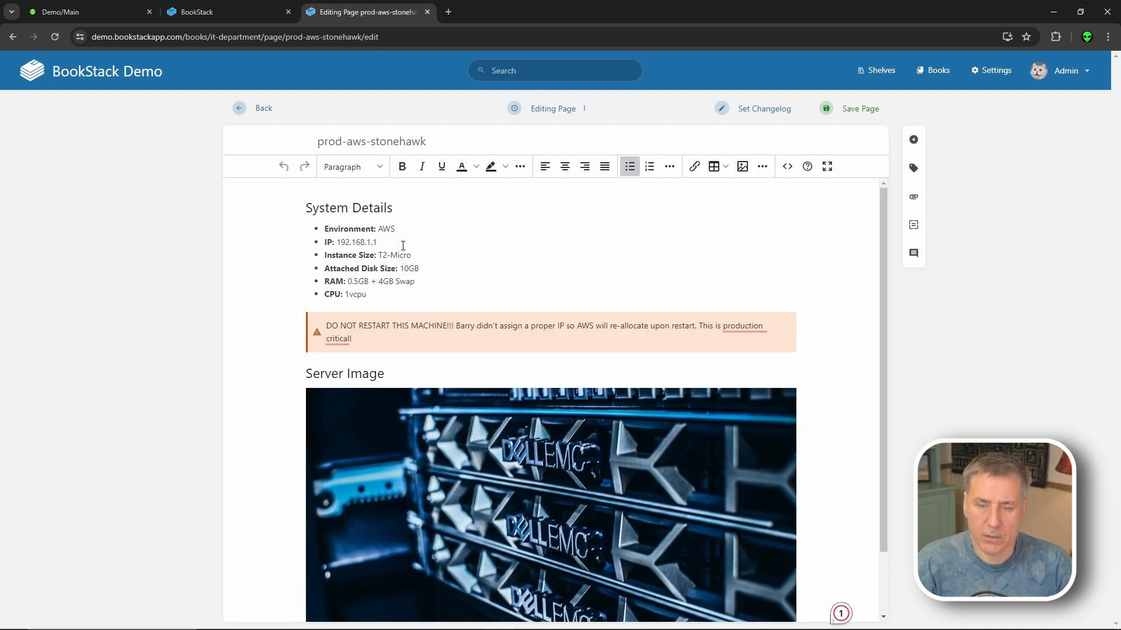
{"action": "key", "text": "BackSpace"}
{"action": "key", "text": "BackSpace"}
{"action": "type", "text": ".10"}
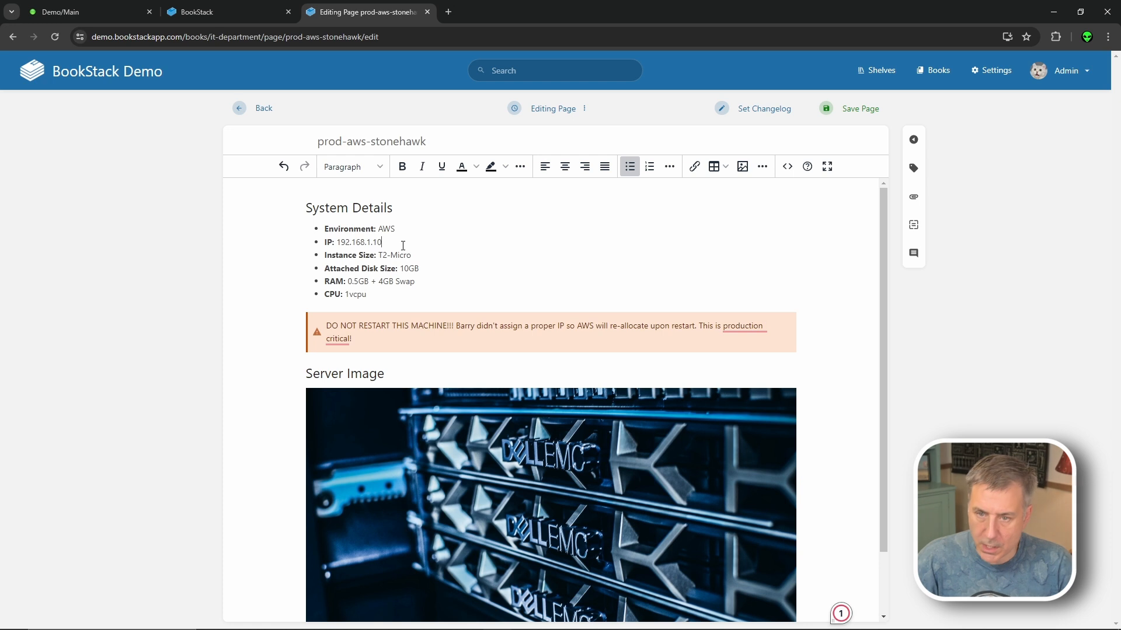
{"action": "left_click", "coordinate": [430, 254]}
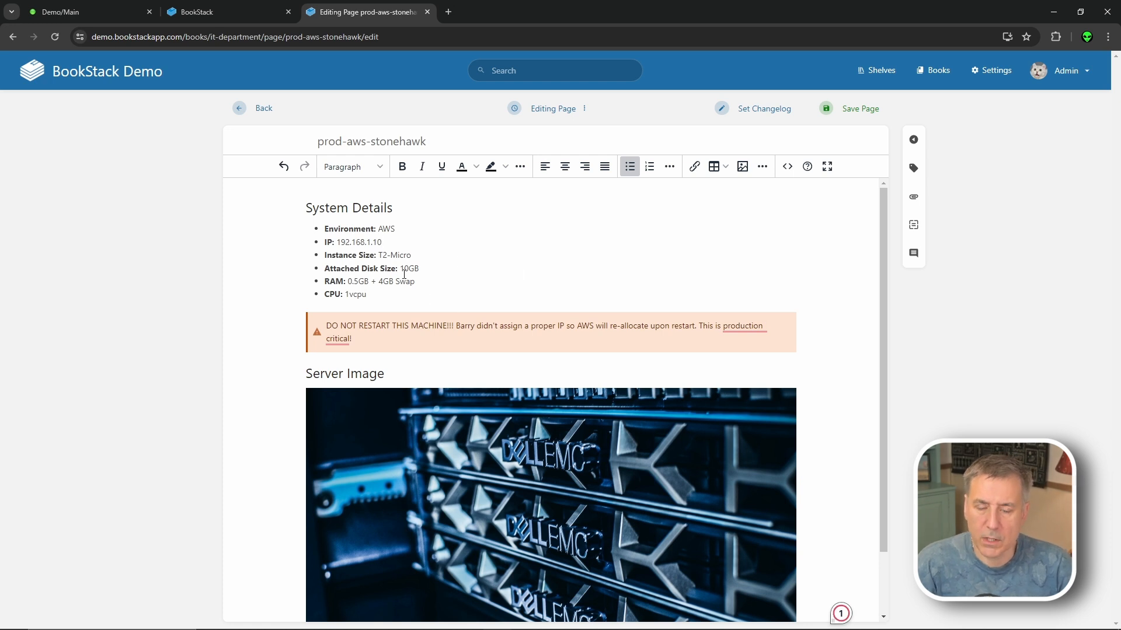
{"action": "key", "text": "Down"}
{"action": "type", "text": "0"}
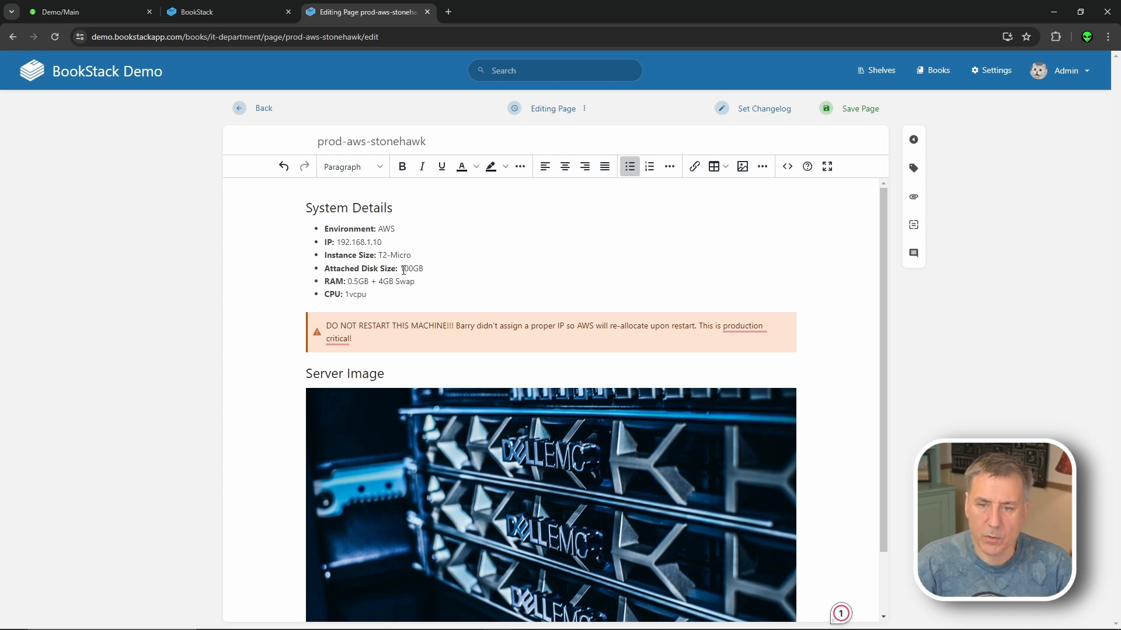
{"action": "key", "text": "Down"}
{"action": "key", "text": "Down"}
{"action": "key", "text": "Left"}
{"action": "key", "text": "Left"}
{"action": "key", "text": "Left"}
{"action": "key", "text": "Left"}
{"action": "key", "text": "BackSpace"}
{"action": "type", "text": "2"}
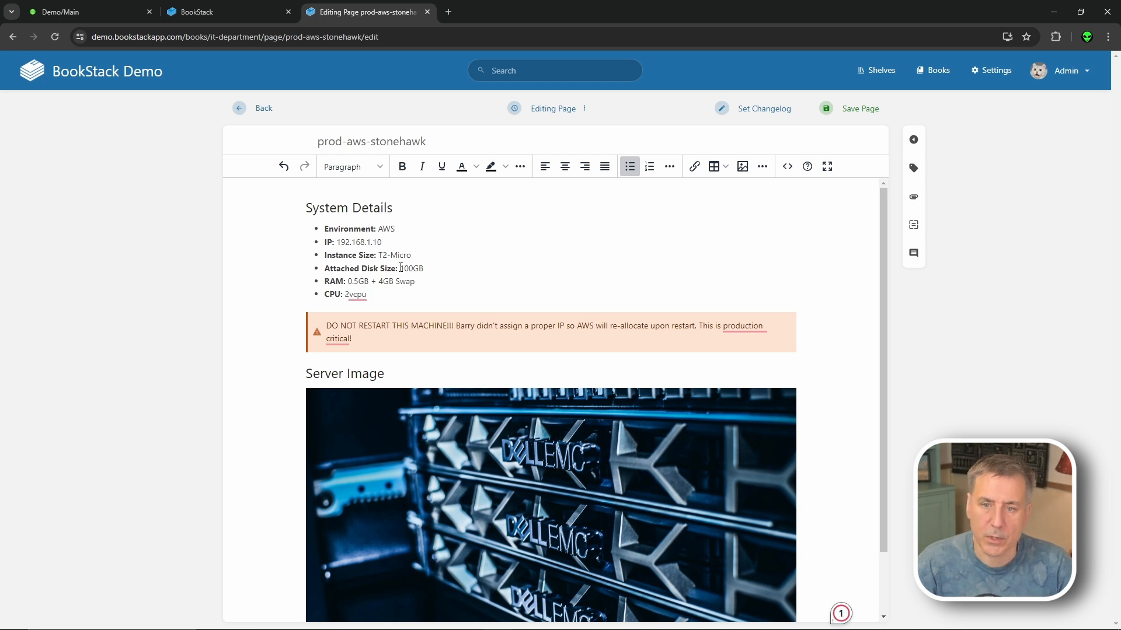
{"action": "left_click", "coordinate": [852, 109]}
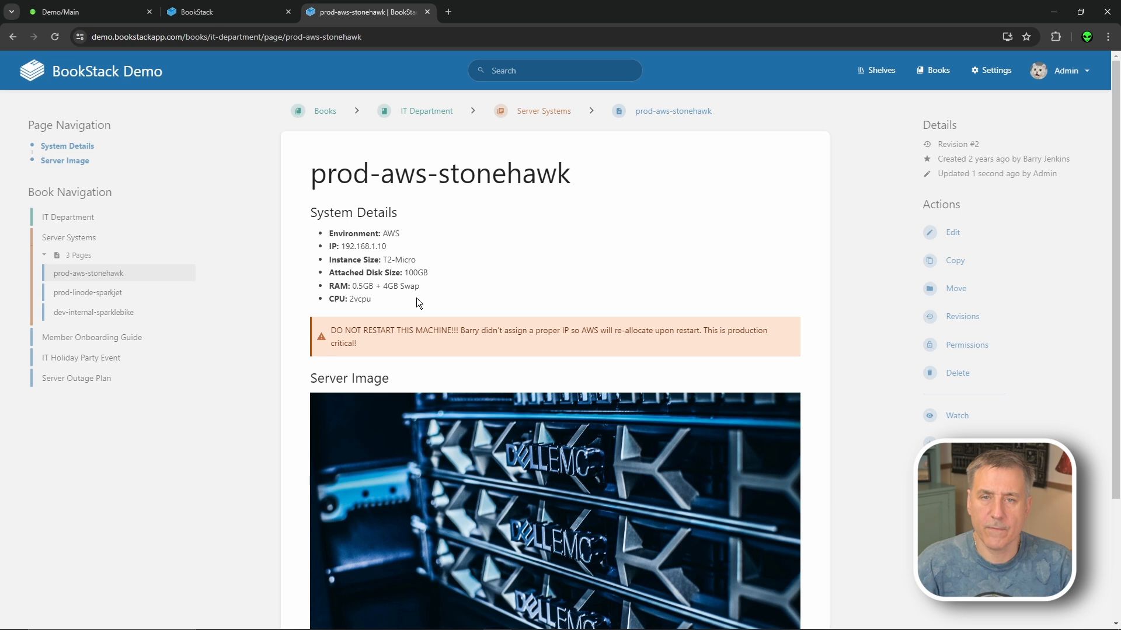
- Reopen the editor, delete the Attached Disk Size line, then discard that draft
{"action": "left_click", "coordinate": [952, 232]}
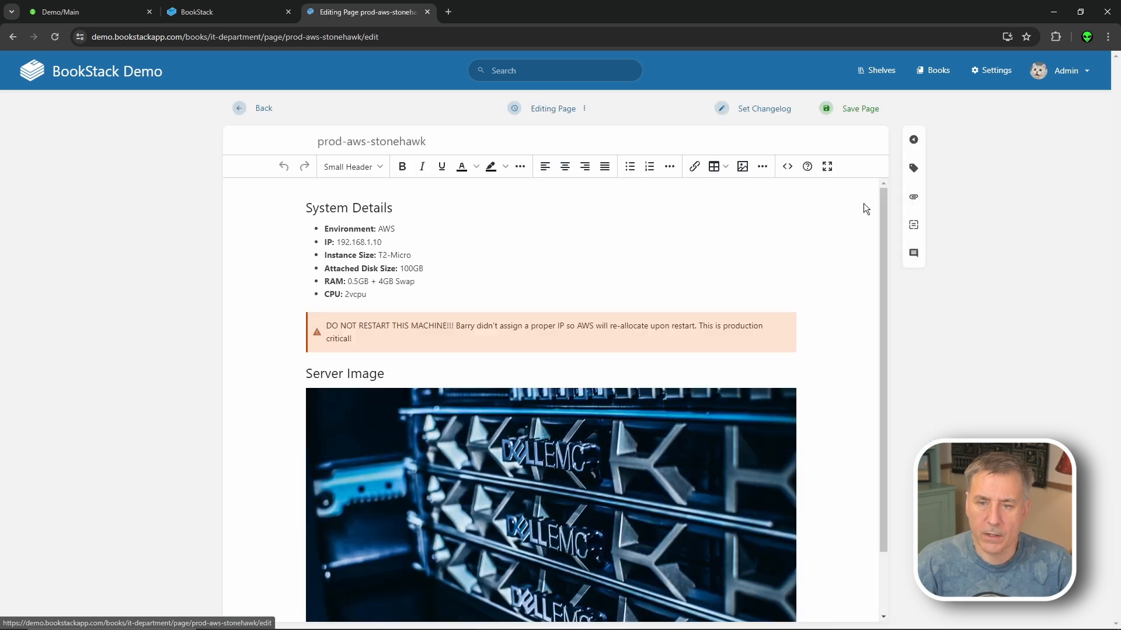
{"action": "left_click", "coordinate": [432, 266]}
{"action": "left_click_drag", "start_coordinate": [432, 266], "coordinate": [315, 269]}
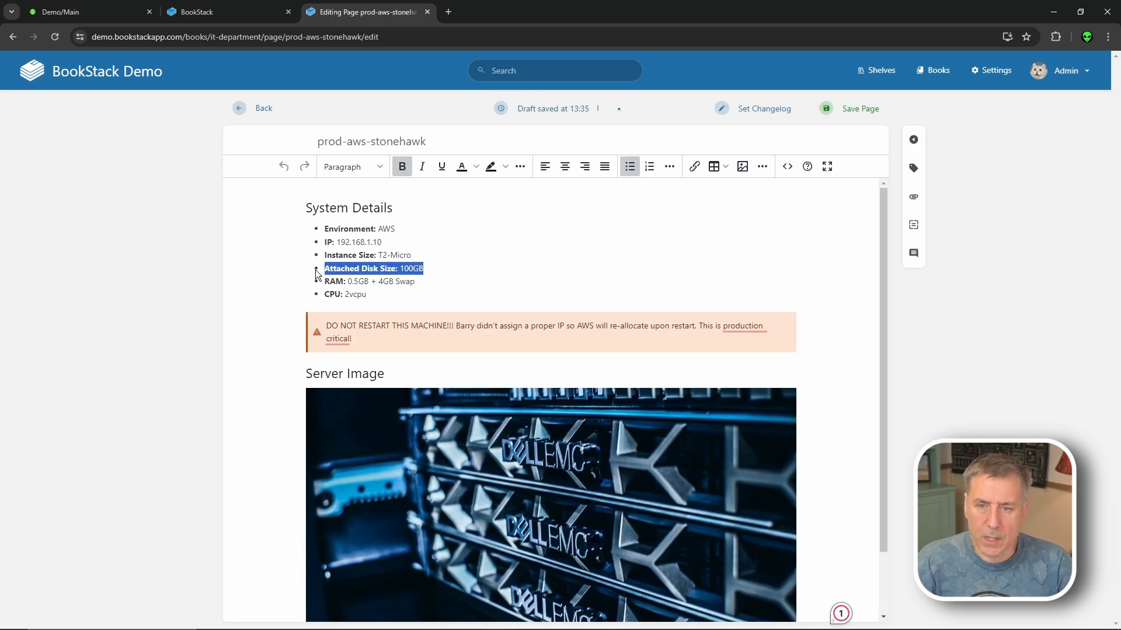
{"action": "key", "text": "BackSpace"}
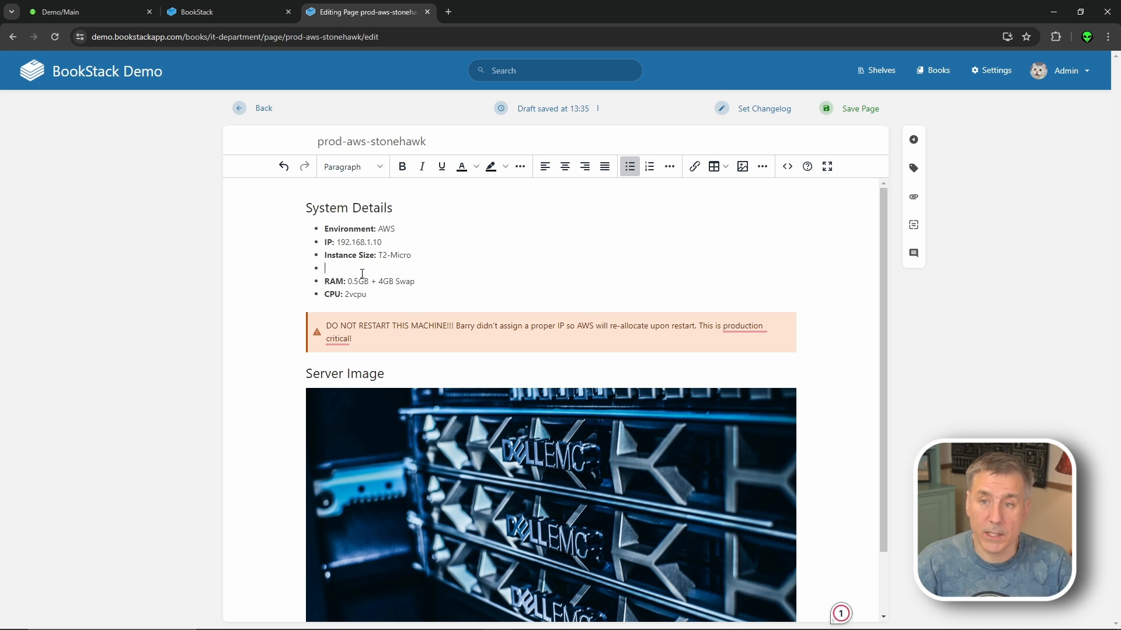
{"action": "left_click", "coordinate": [598, 111]}
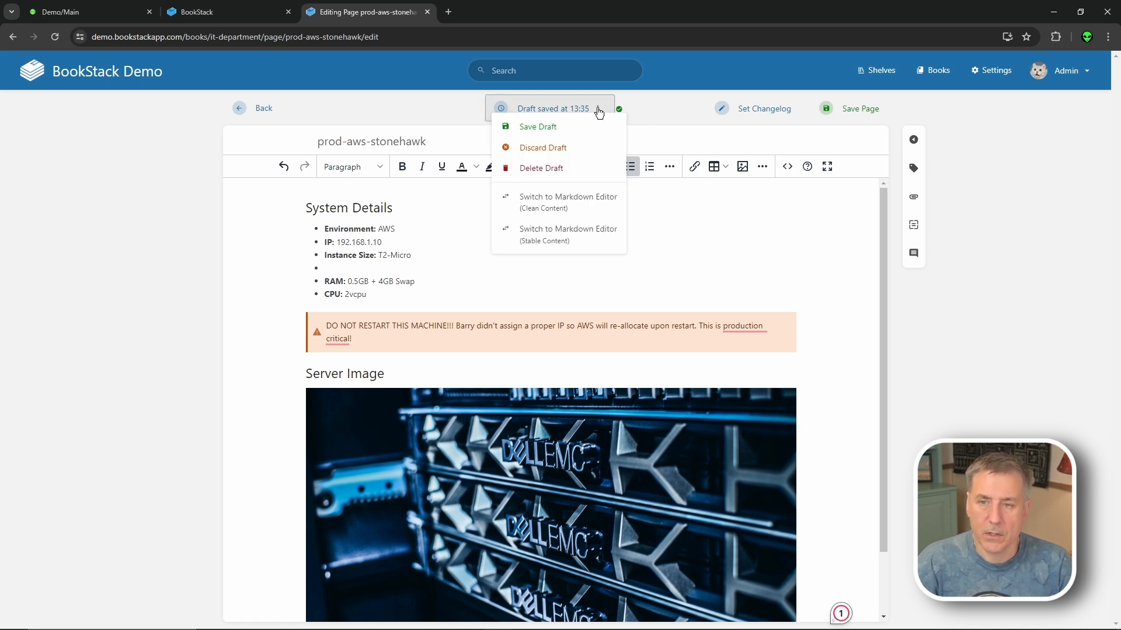
{"action": "left_click", "coordinate": [566, 149]}
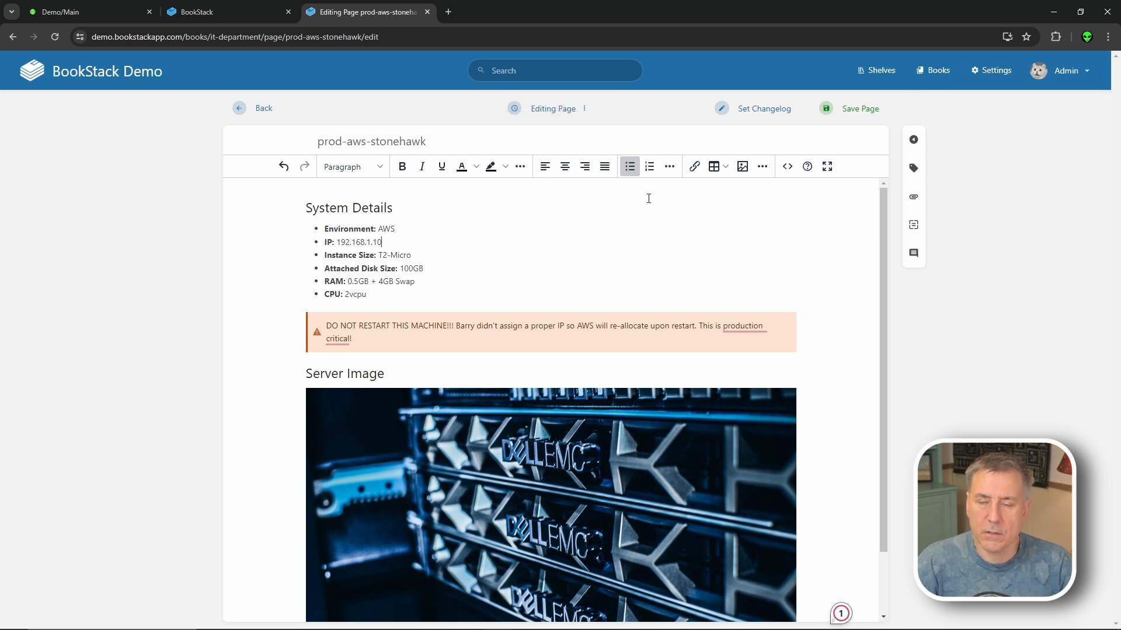
- Save the page with changelog 'Updated IP address and diessk', then go to Shelves
{"action": "left_click", "coordinate": [750, 116]}
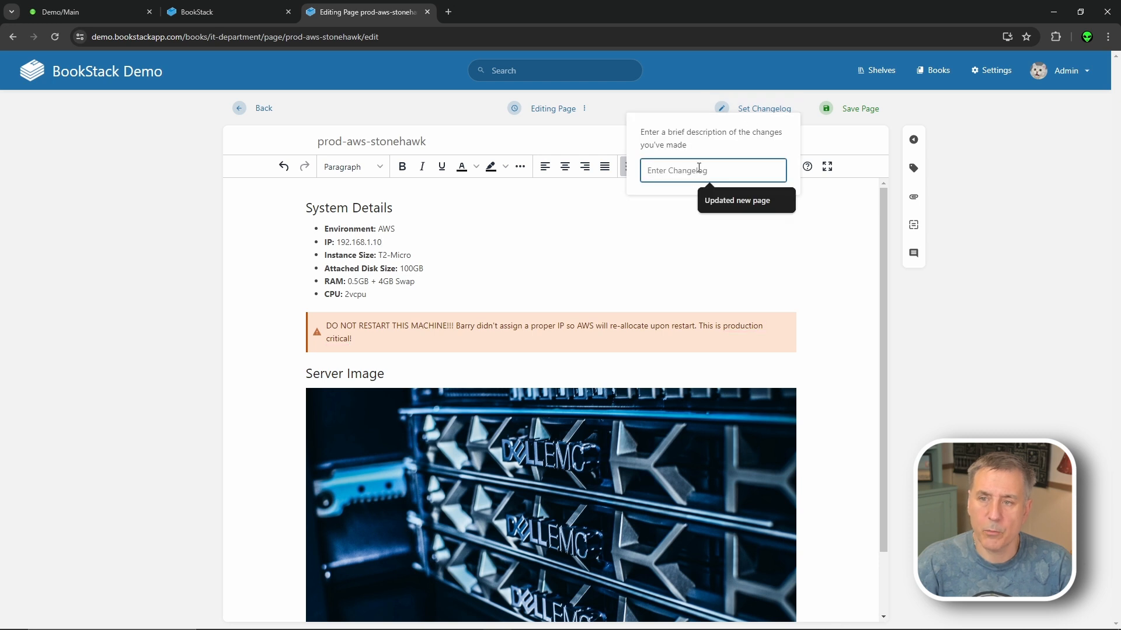
{"action": "type", "text": "Upda"}
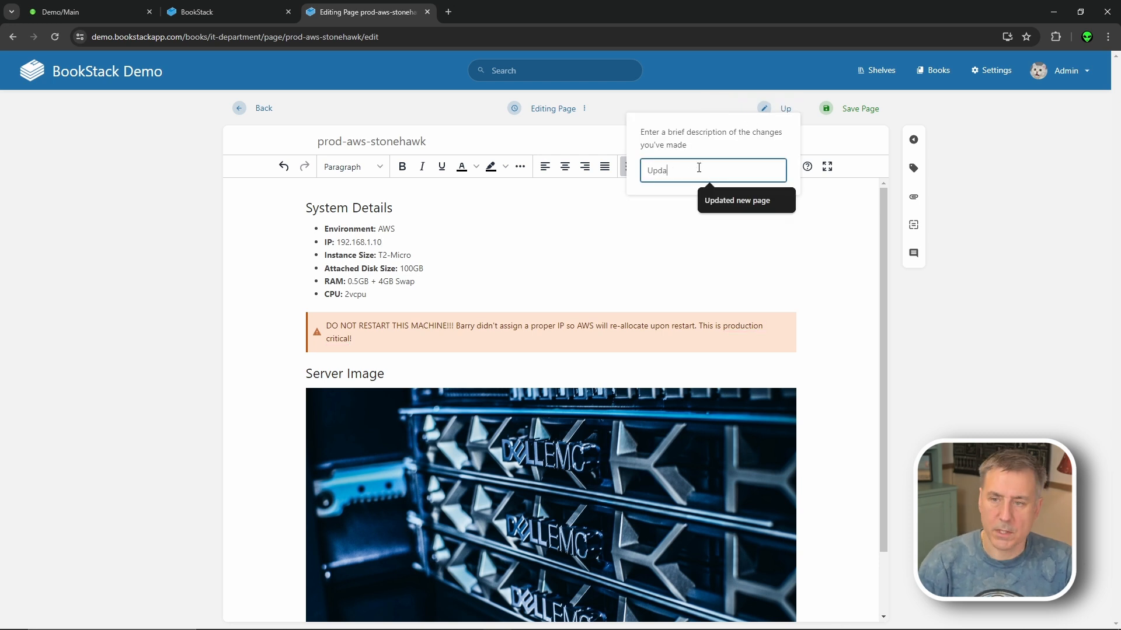
{"action": "type", "text": "ted IP address and "}
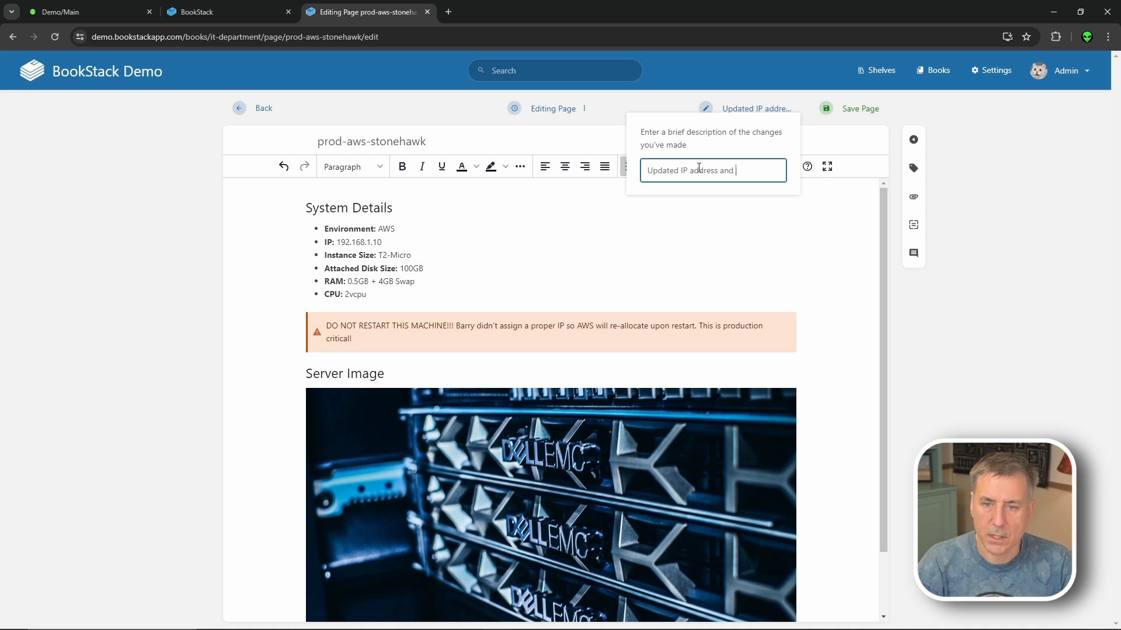
{"action": "type", "text": "diessk"}
{"action": "left_click", "coordinate": [862, 110]}
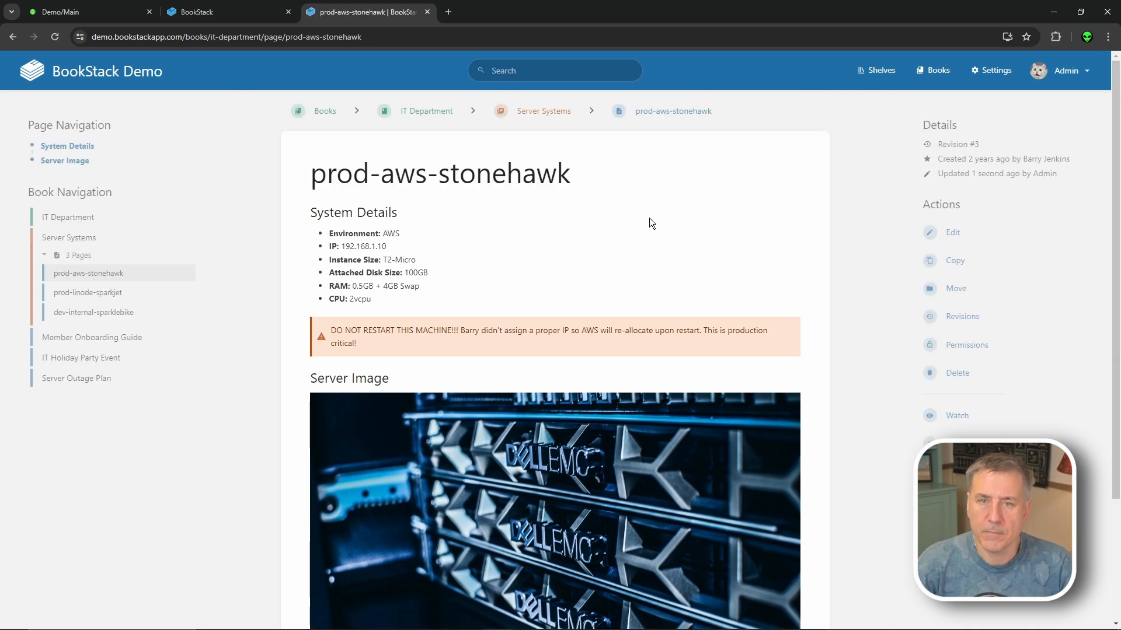
{"action": "left_click", "coordinate": [866, 70]}
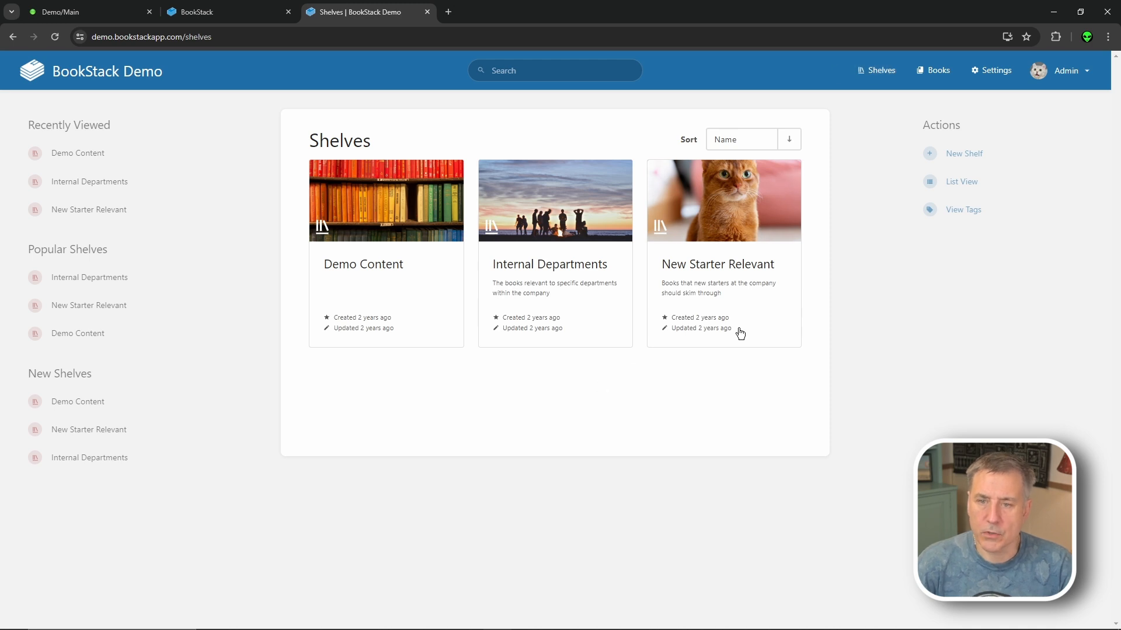
- Start a new shelf named 'IT Documentaion' described 'All the documentation for the IT Dept.'
{"action": "left_click", "coordinate": [966, 155]}
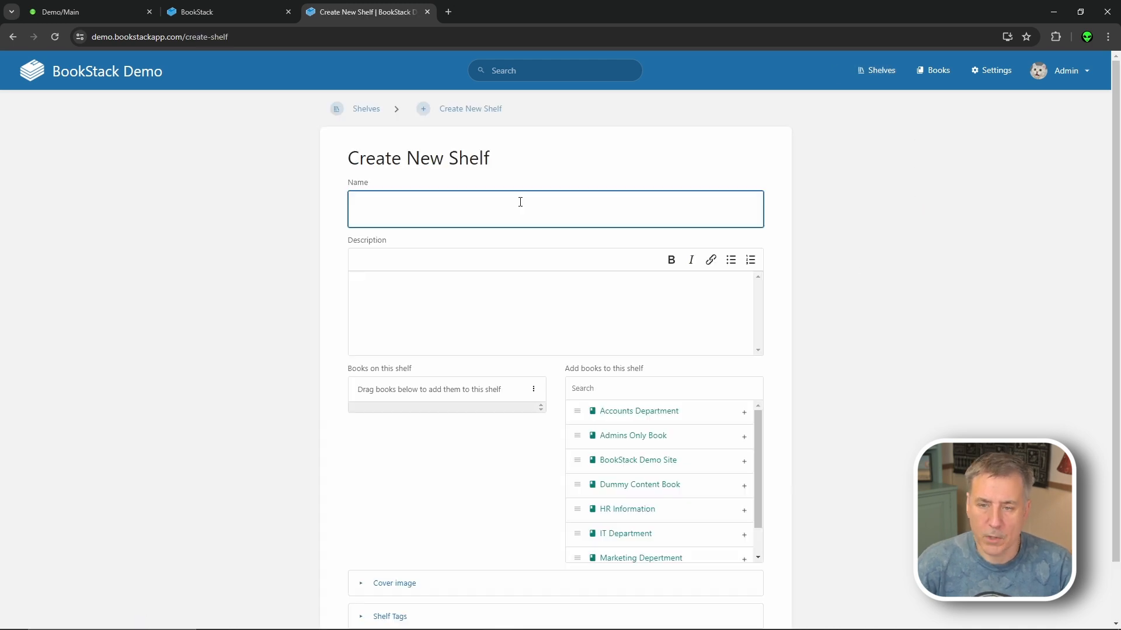
{"action": "left_click", "coordinate": [520, 202]}
{"action": "type", "text": "IT"}
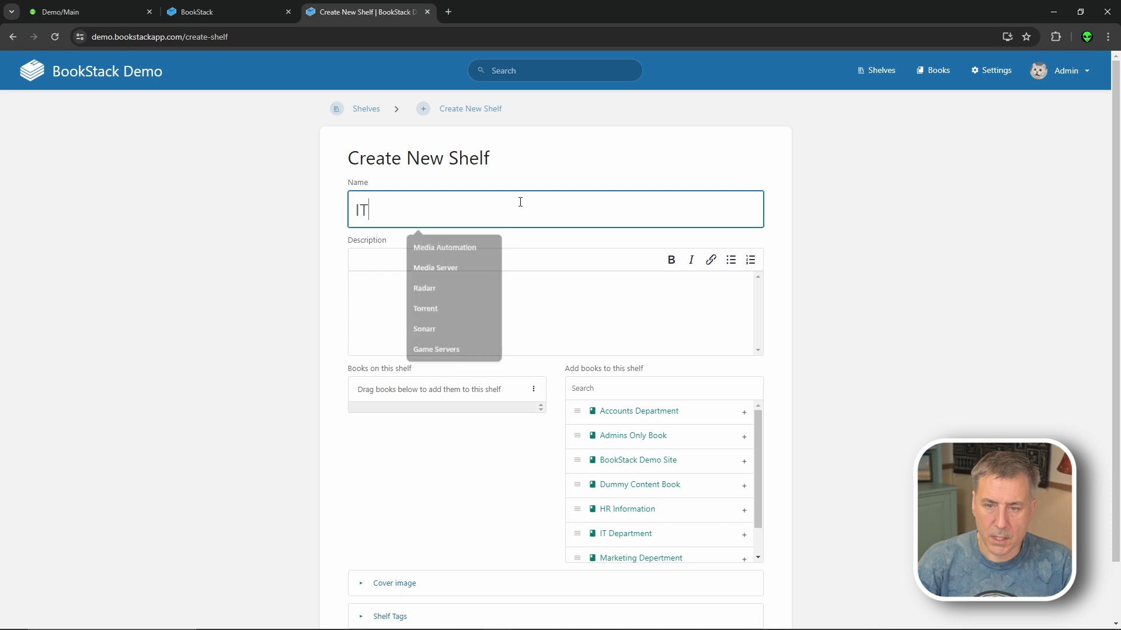
{"action": "type", "text": " Documentaion"}
{"action": "left_click", "coordinate": [400, 300]}
{"action": "type", "text": "All the docu"}
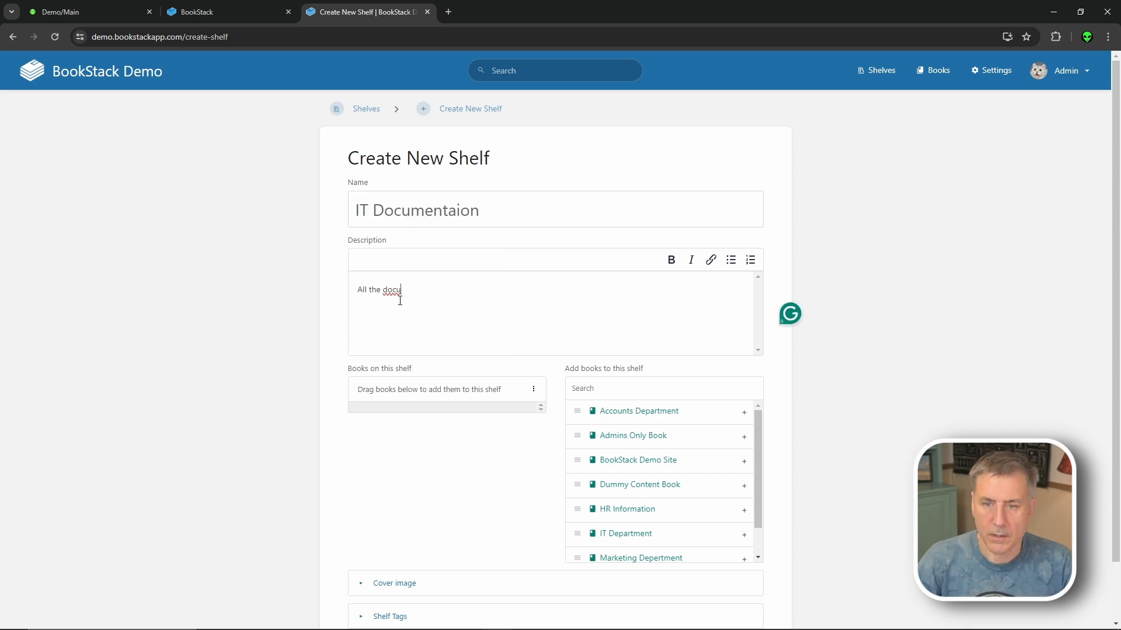
{"action": "type", "text": "mentation for the IT"}
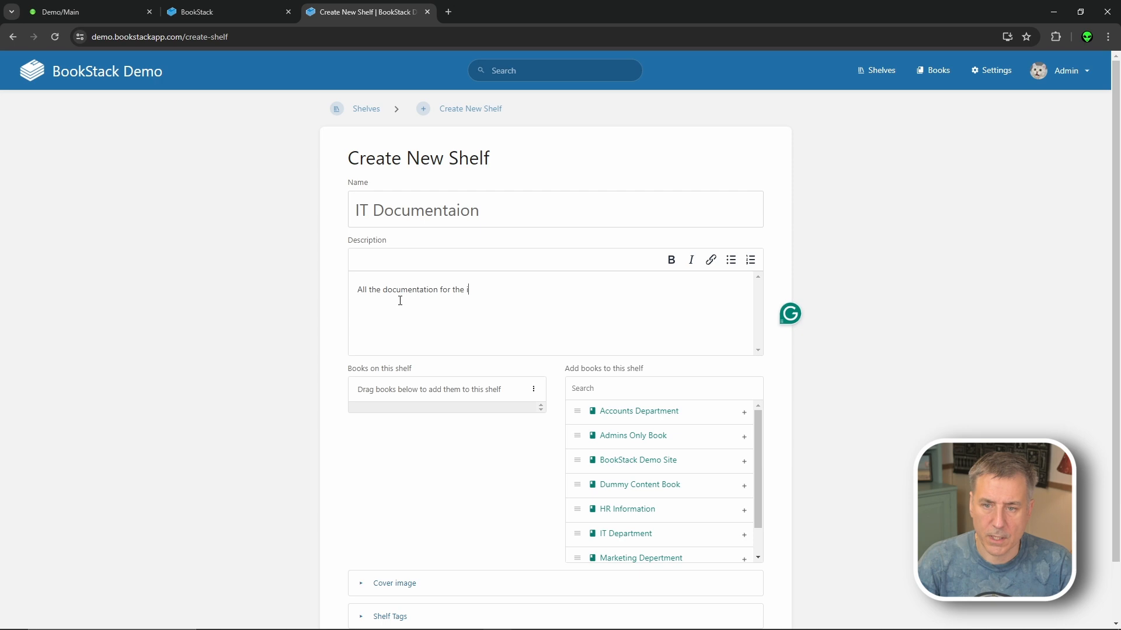
{"action": "type", "text": "Dept."}
- Add the IT Department and Marketing Department books and expand the cover image options
{"action": "scroll", "coordinate": [567, 195], "scroll_direction": "down", "scroll_amount": 1}
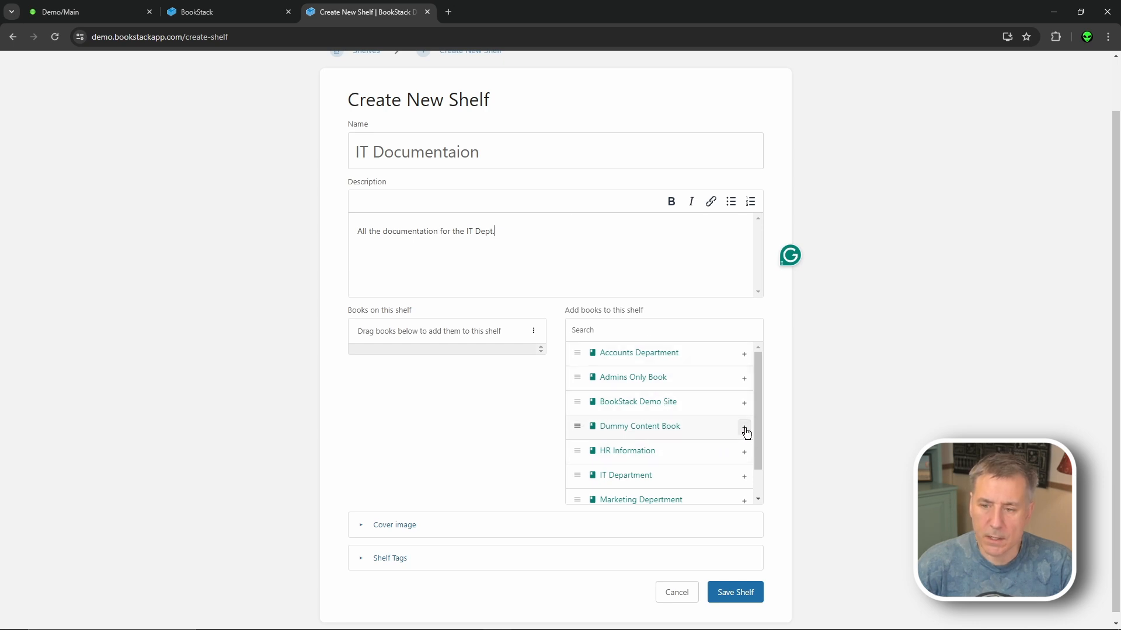
{"action": "scroll", "coordinate": [750, 450], "scroll_direction": "down", "scroll_amount": 1}
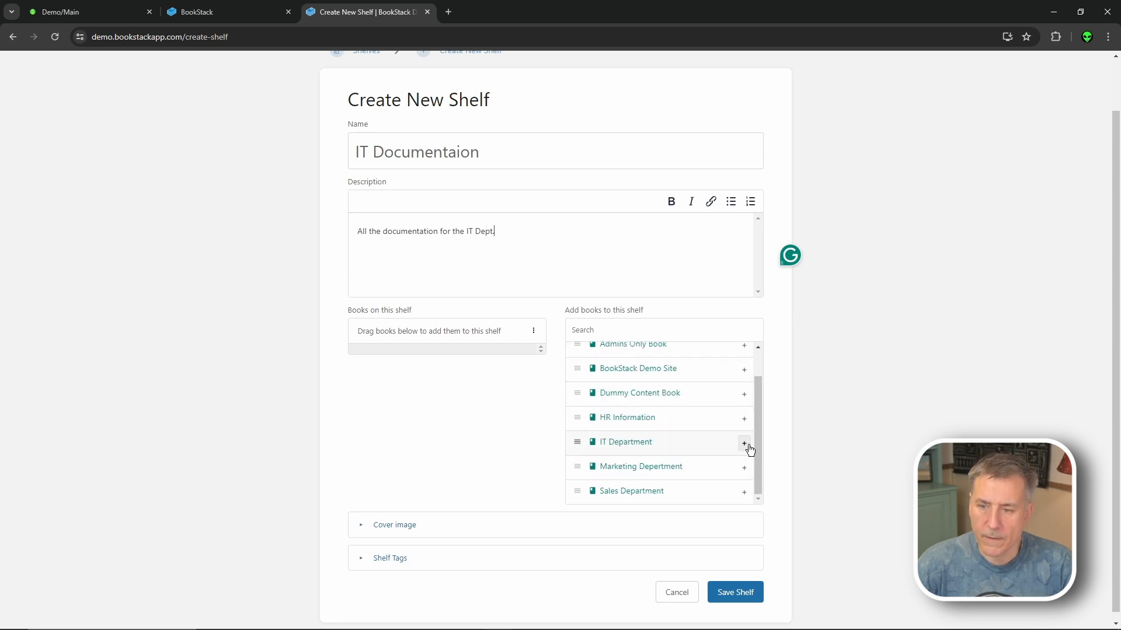
{"action": "left_click", "coordinate": [745, 443]}
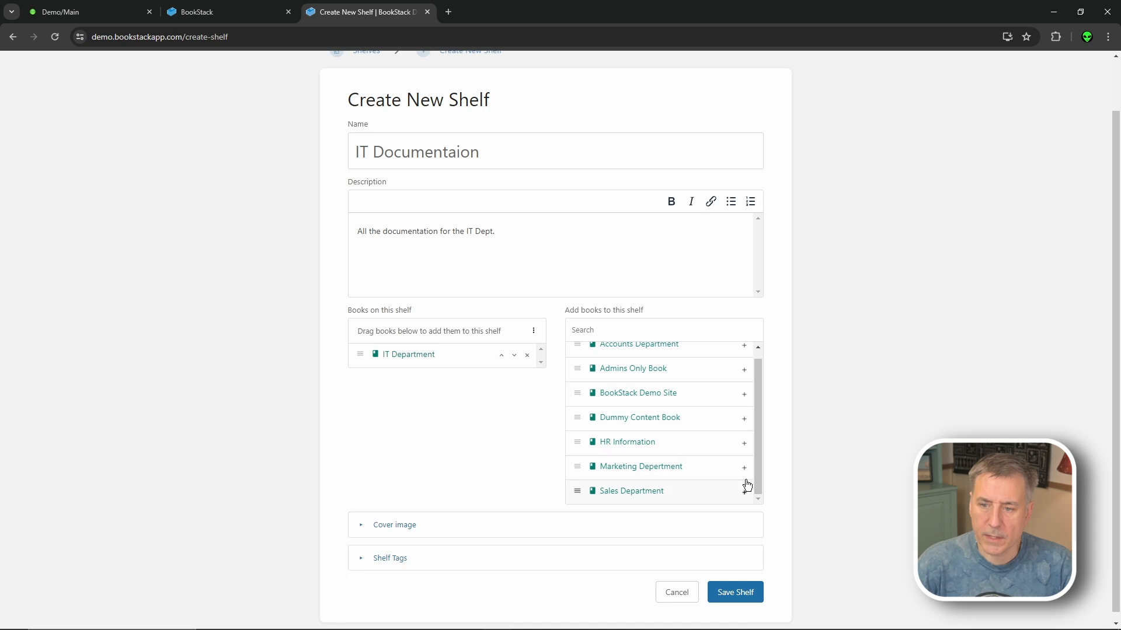
{"action": "left_click", "coordinate": [744, 468]}
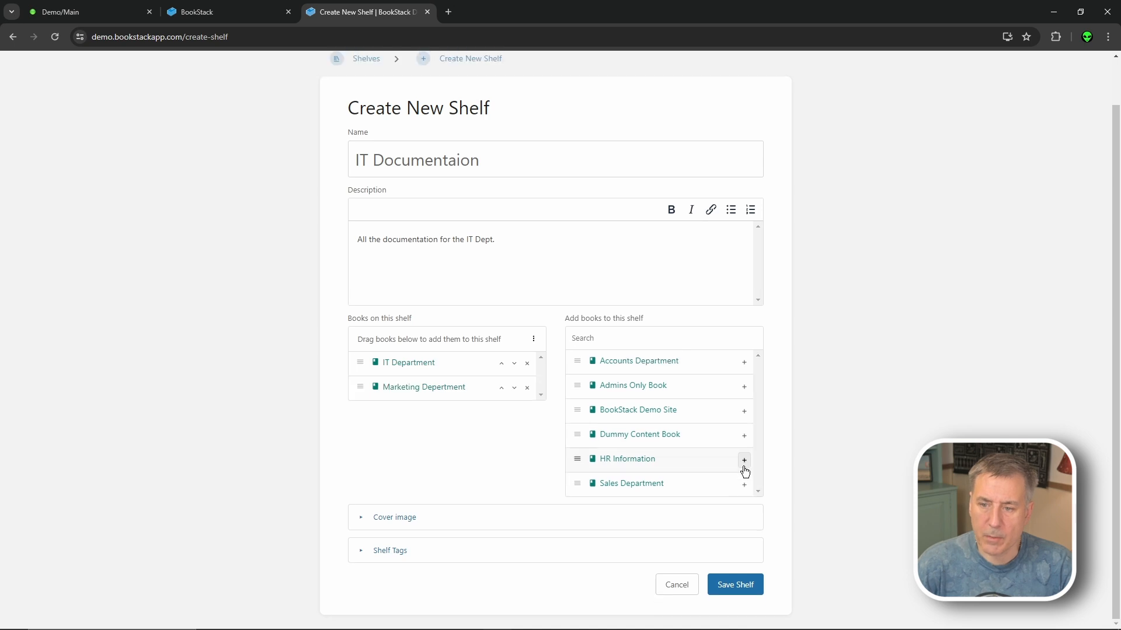
{"action": "left_click", "coordinate": [371, 524]}
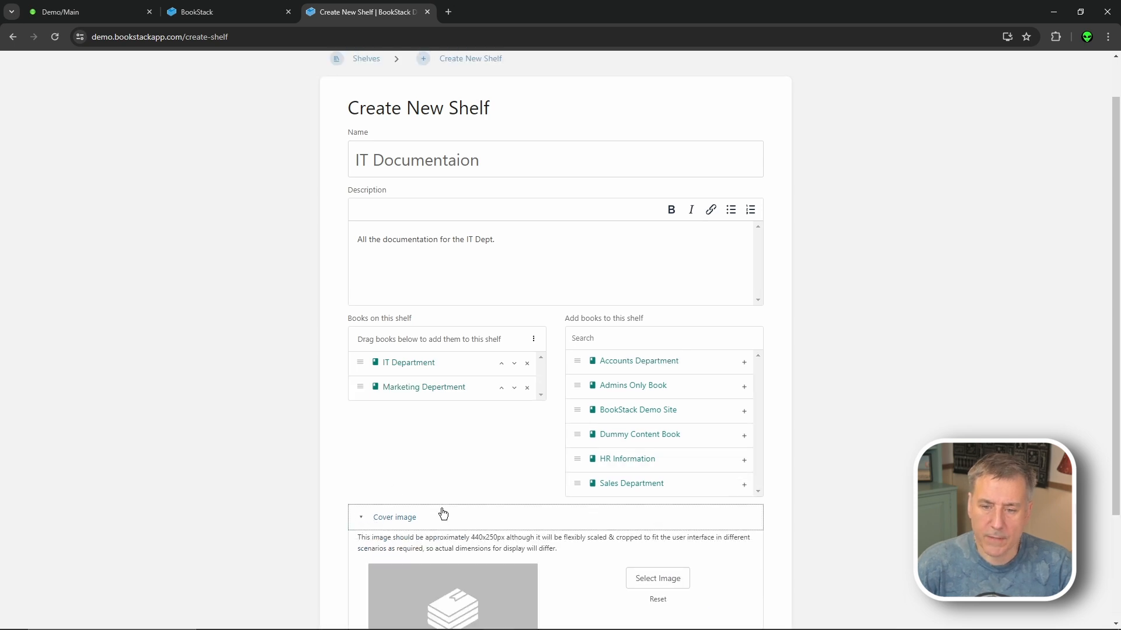
- Skip choosing a cover image and add the shelf tag Category: Internal
{"action": "scroll", "coordinate": [450, 496], "scroll_direction": "down", "scroll_amount": 2}
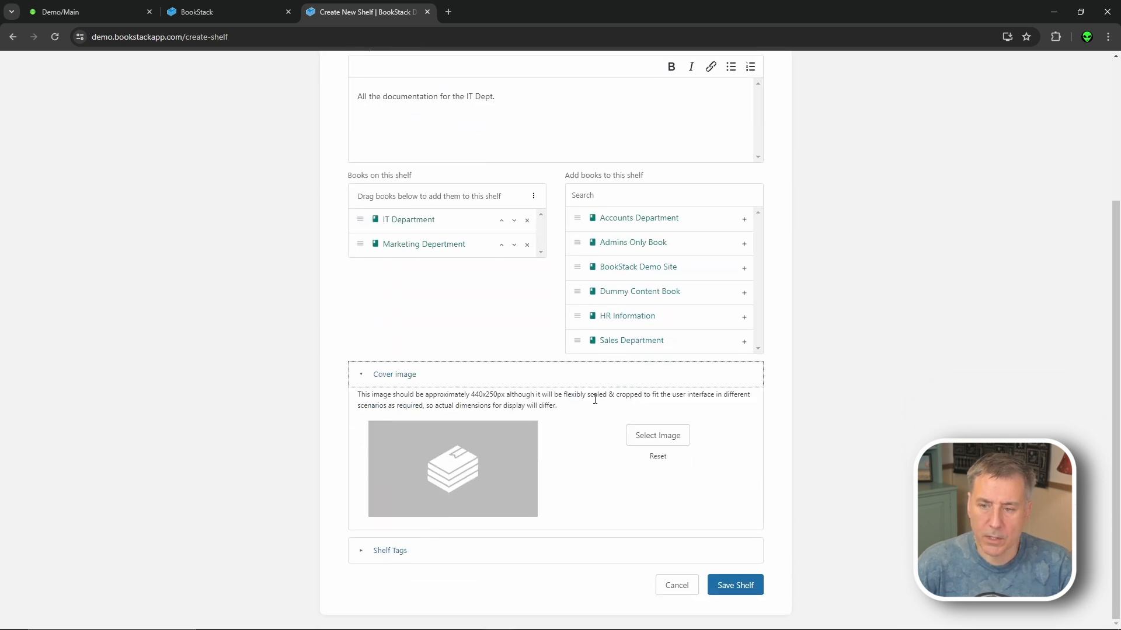
{"action": "left_click", "coordinate": [656, 438]}
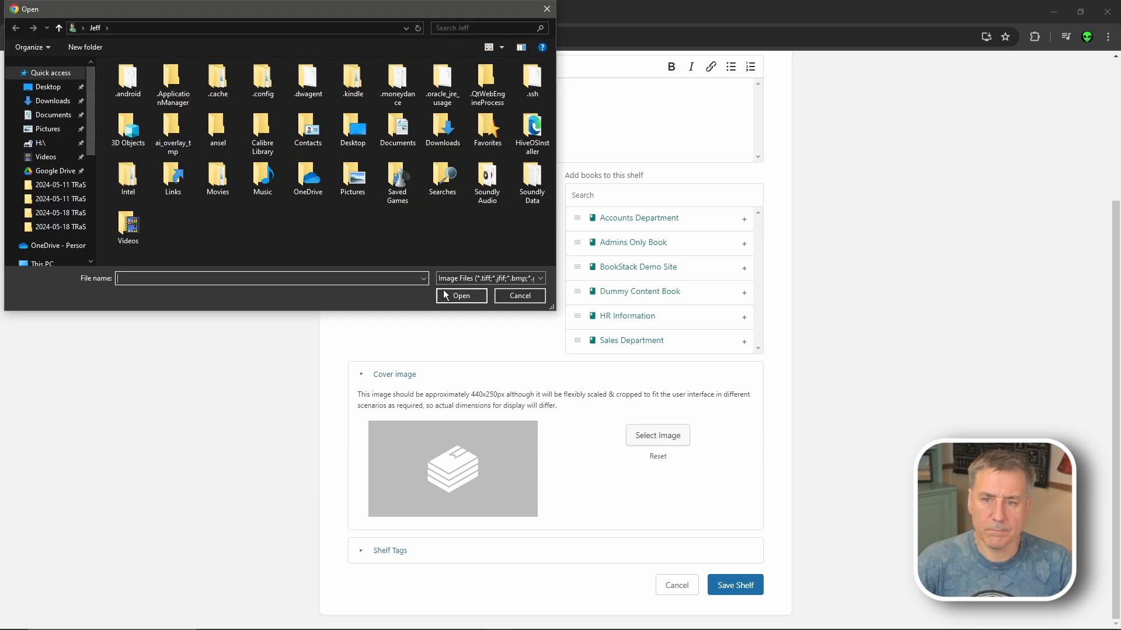
{"action": "left_click", "coordinate": [520, 295]}
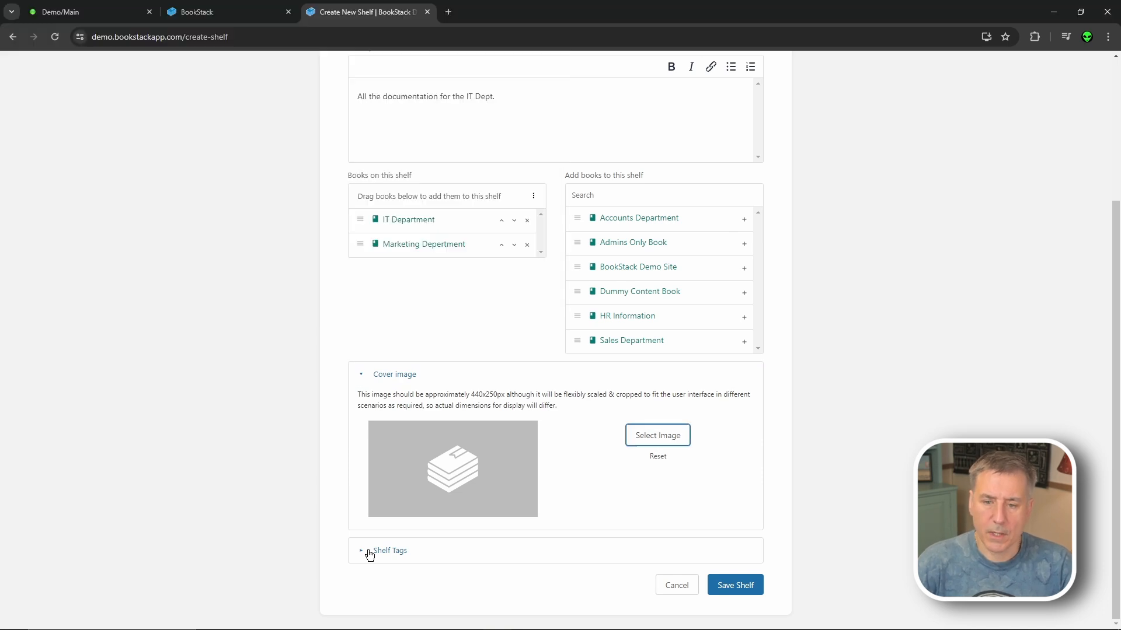
{"action": "left_click", "coordinate": [362, 551]}
{"action": "scroll", "coordinate": [458, 517], "scroll_direction": "down", "scroll_amount": 2}
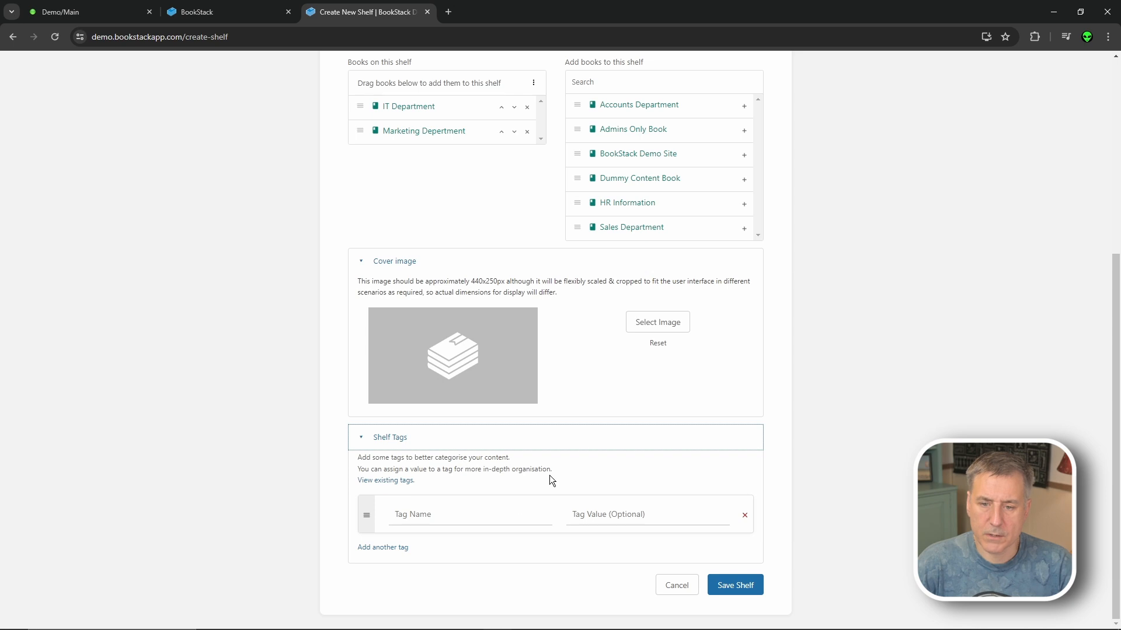
{"action": "left_click", "coordinate": [436, 513]}
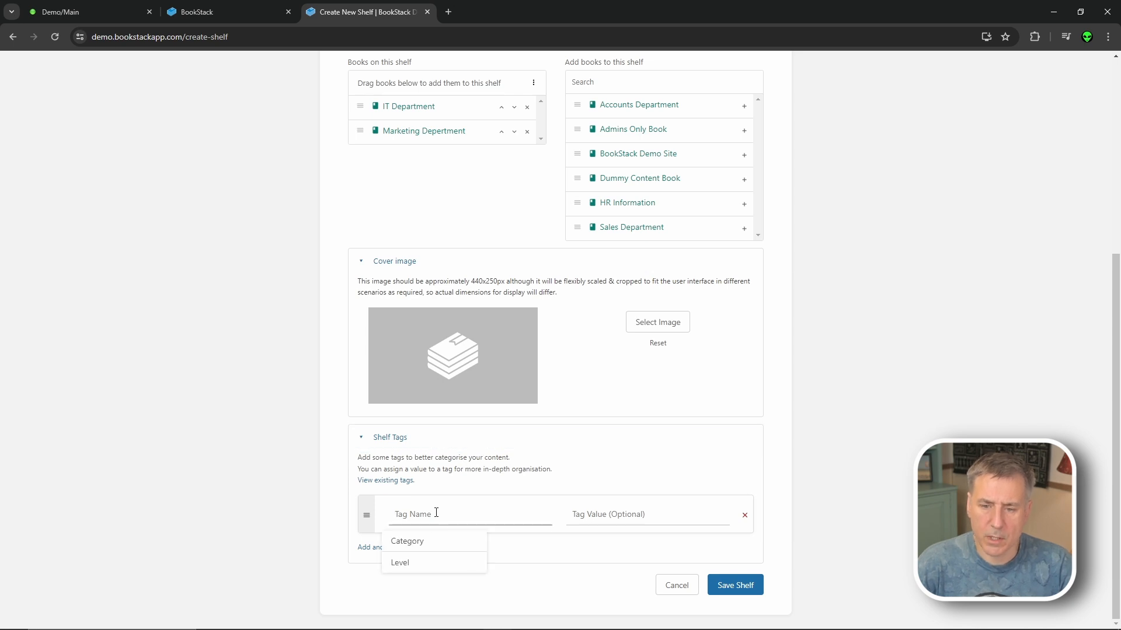
{"action": "left_click", "coordinate": [434, 543]}
{"action": "left_click", "coordinate": [663, 514]}
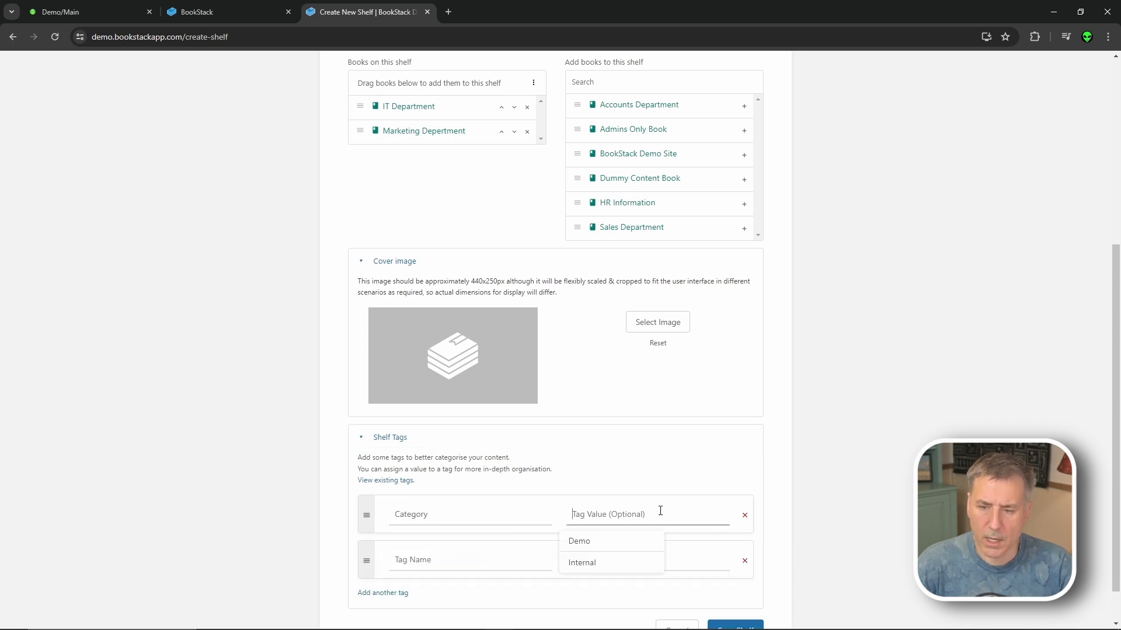
{"action": "left_click", "coordinate": [619, 569]}
- Save the IT Documentaion shelf and return to the shelves list
{"action": "scroll", "coordinate": [677, 560], "scroll_direction": "down", "scroll_amount": 1}
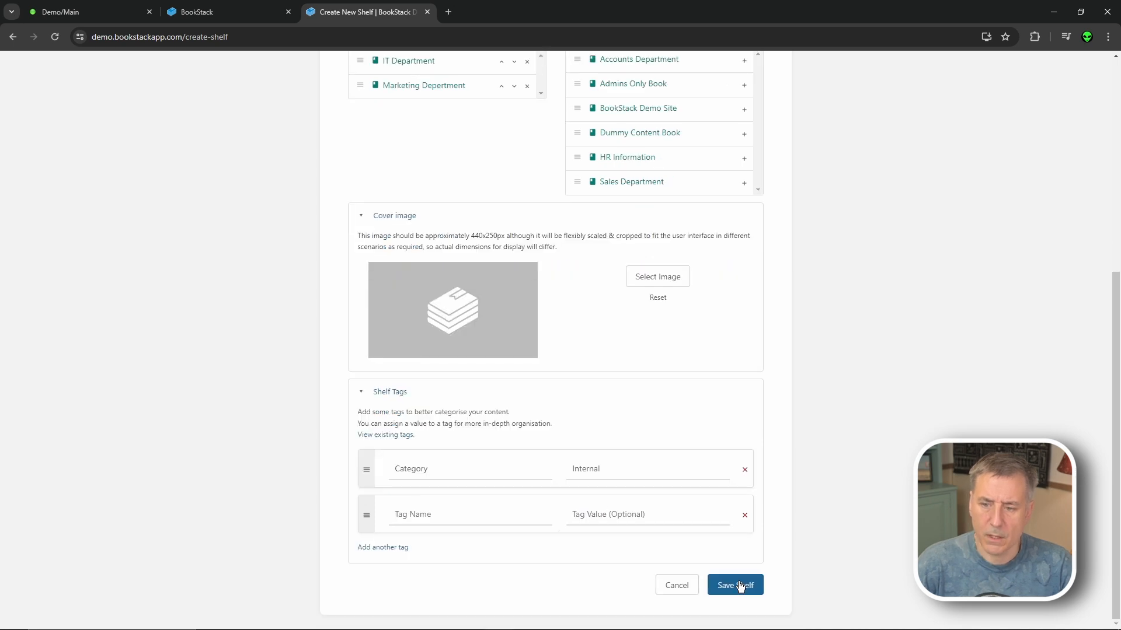
{"action": "left_click", "coordinate": [739, 586]}
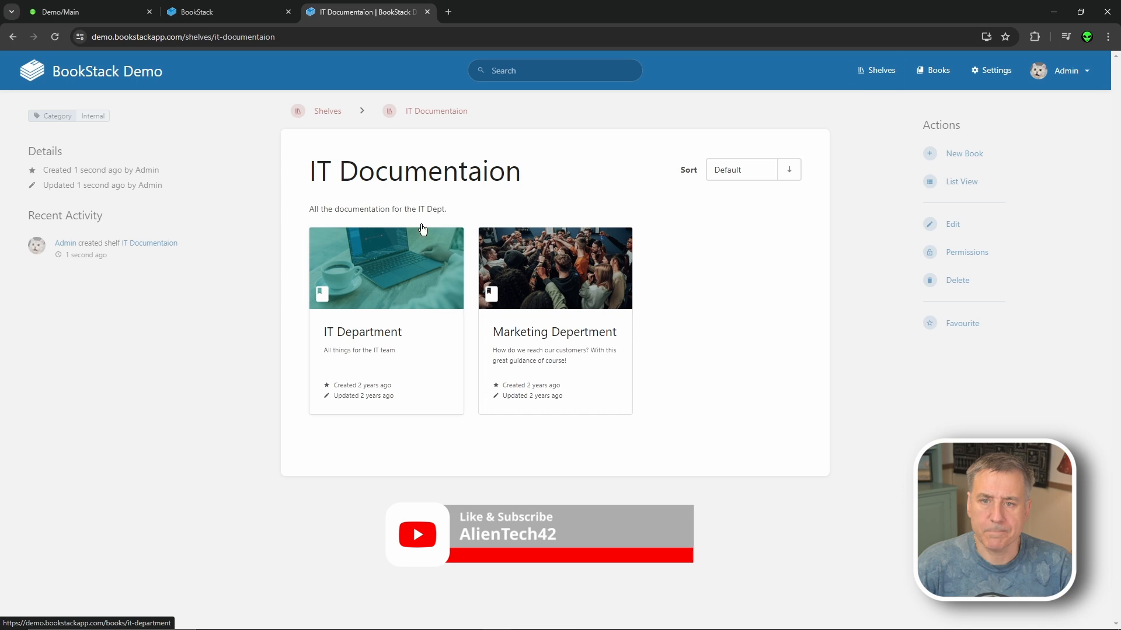
{"action": "left_click", "coordinate": [328, 111]}
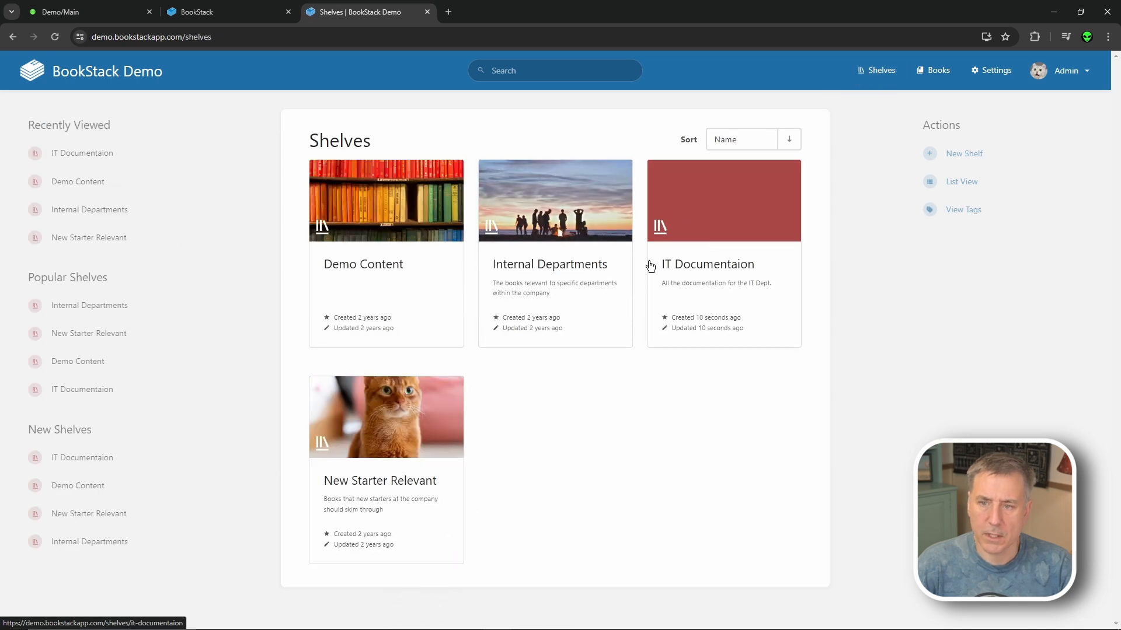
- In the IT Documentaion shelf, start book 'IT Systems' described 'Systems for the IT Dept.'
{"action": "left_click", "coordinate": [729, 274]}
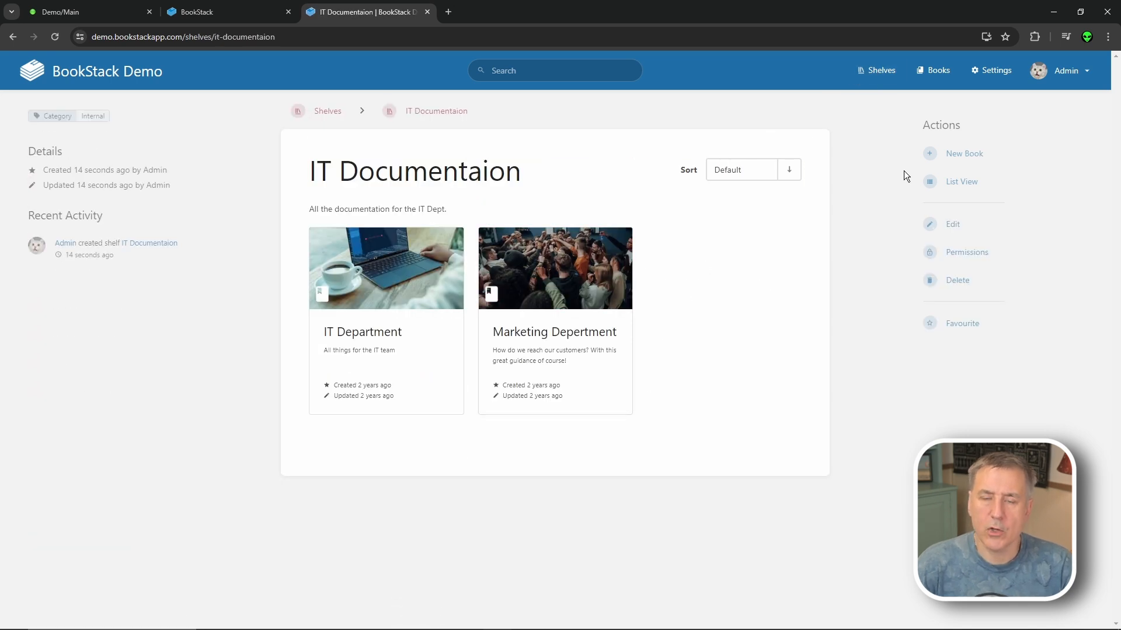
{"action": "left_click", "coordinate": [949, 163]}
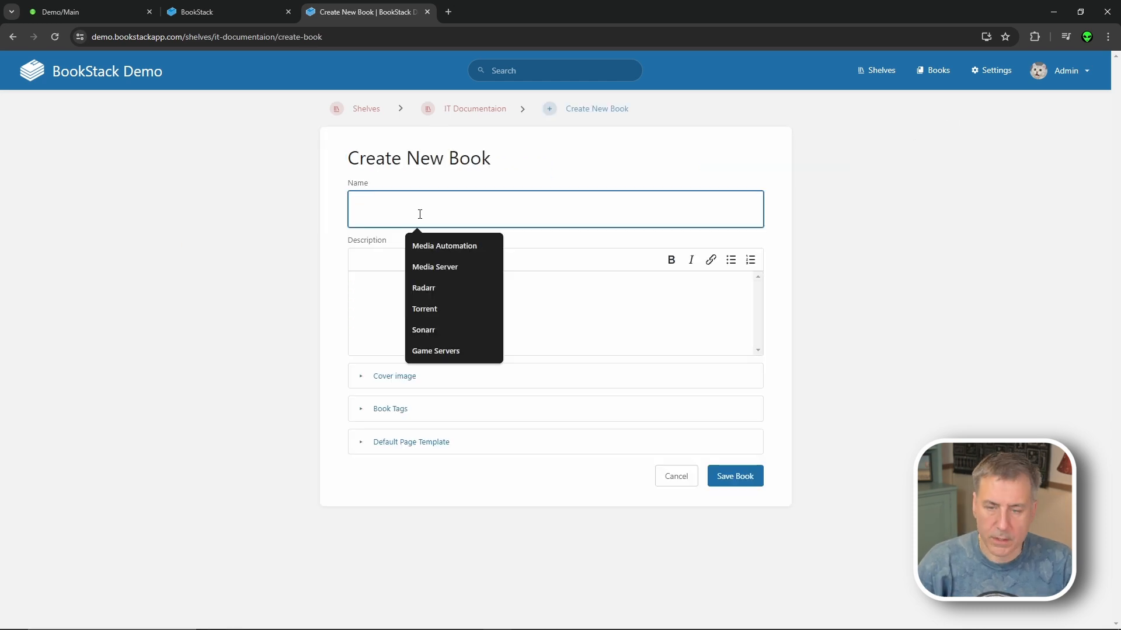
{"action": "type", "text": "IT Systems"}
{"action": "left_click", "coordinate": [402, 300]}
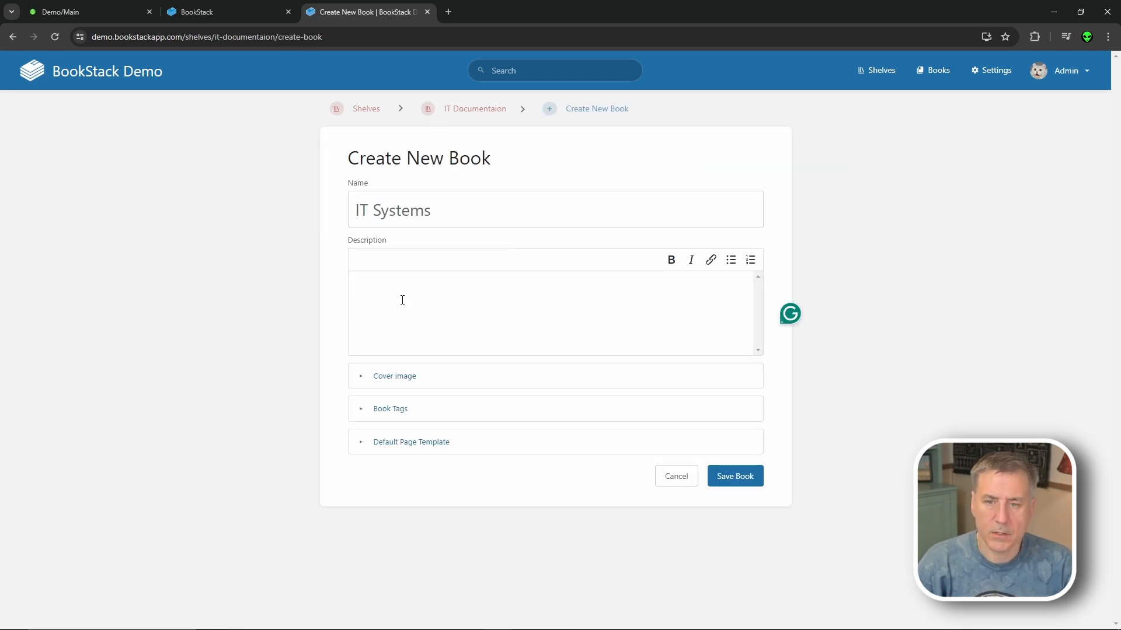
{"action": "type", "text": "System"}
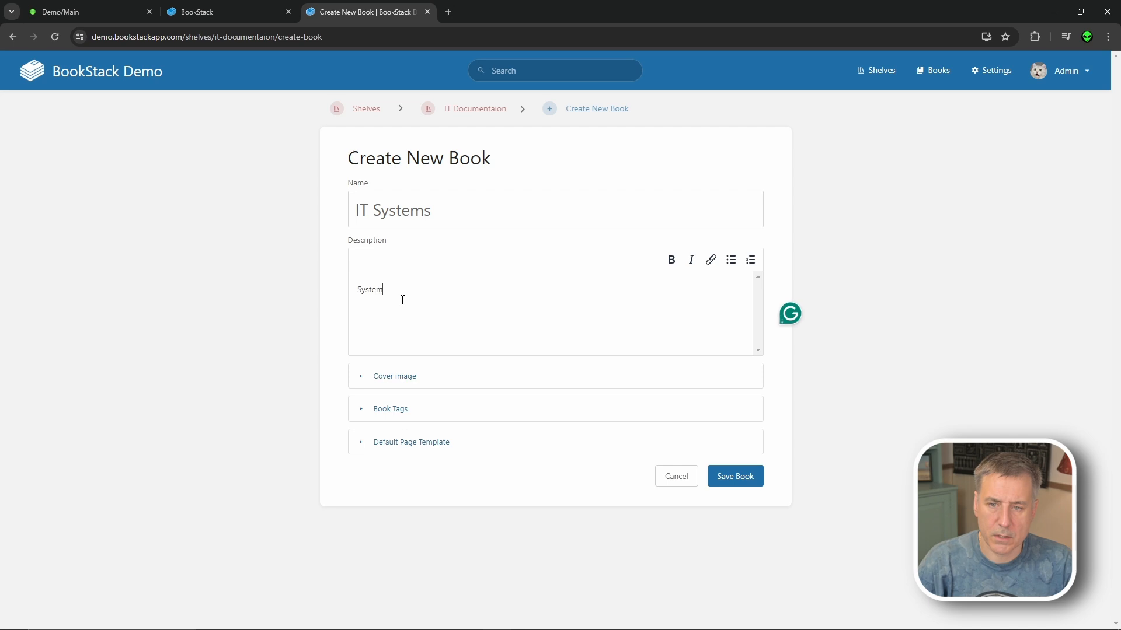
{"action": "type", "text": "s for the IT Dept."}
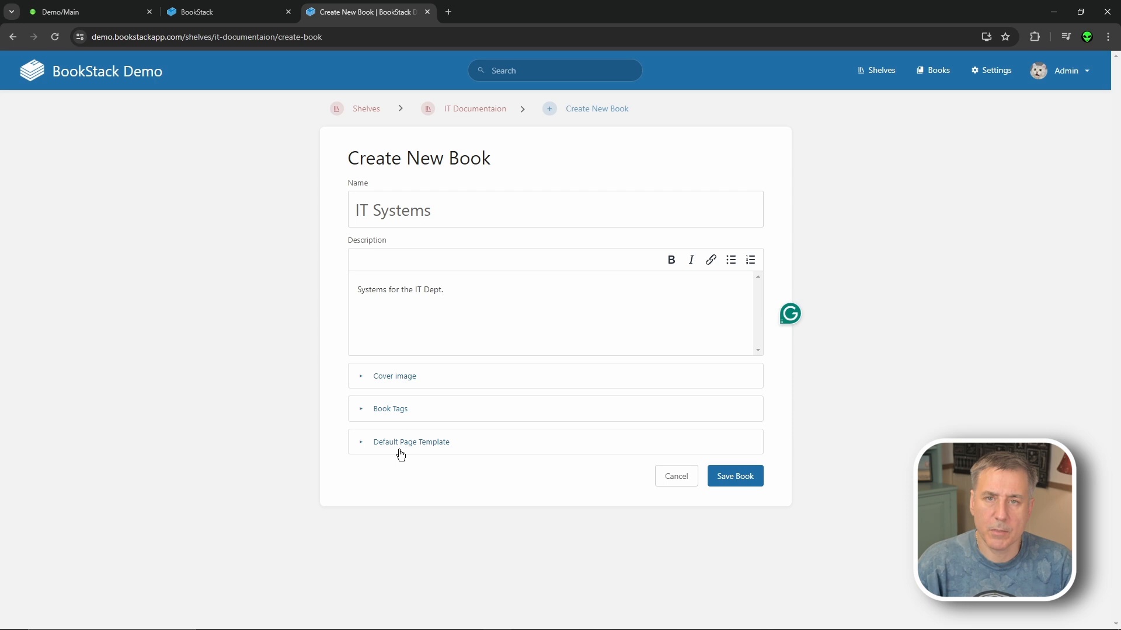
- Set Template Page as the default page template, save the book, and return to the shelf
{"action": "left_click", "coordinate": [372, 444]}
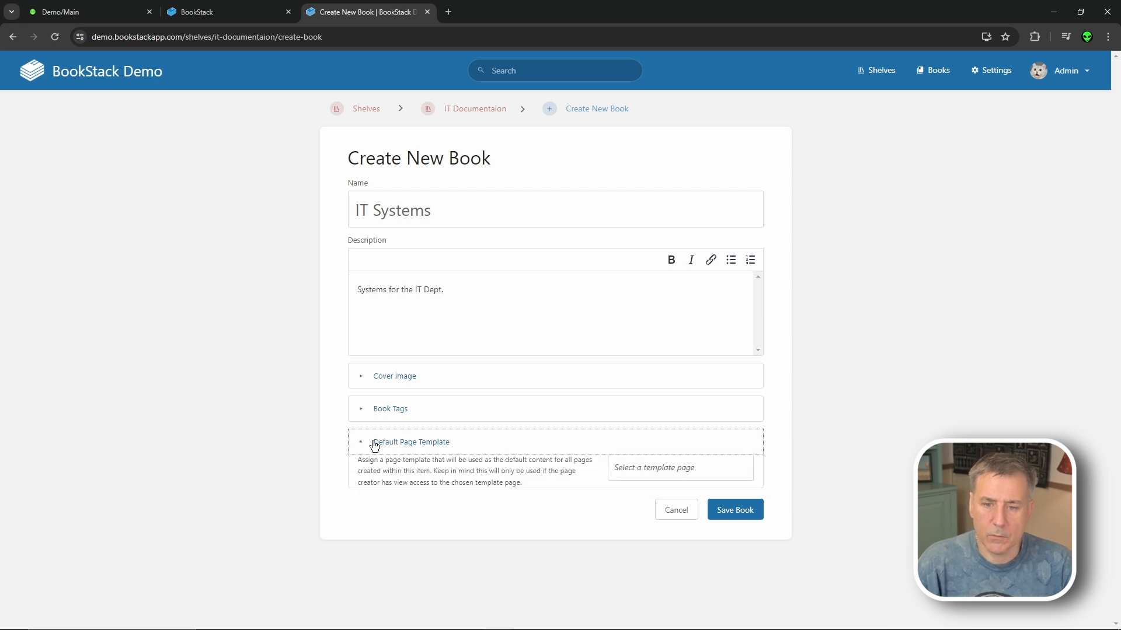
{"action": "left_click", "coordinate": [672, 468]}
{"action": "left_click", "coordinate": [381, 140]}
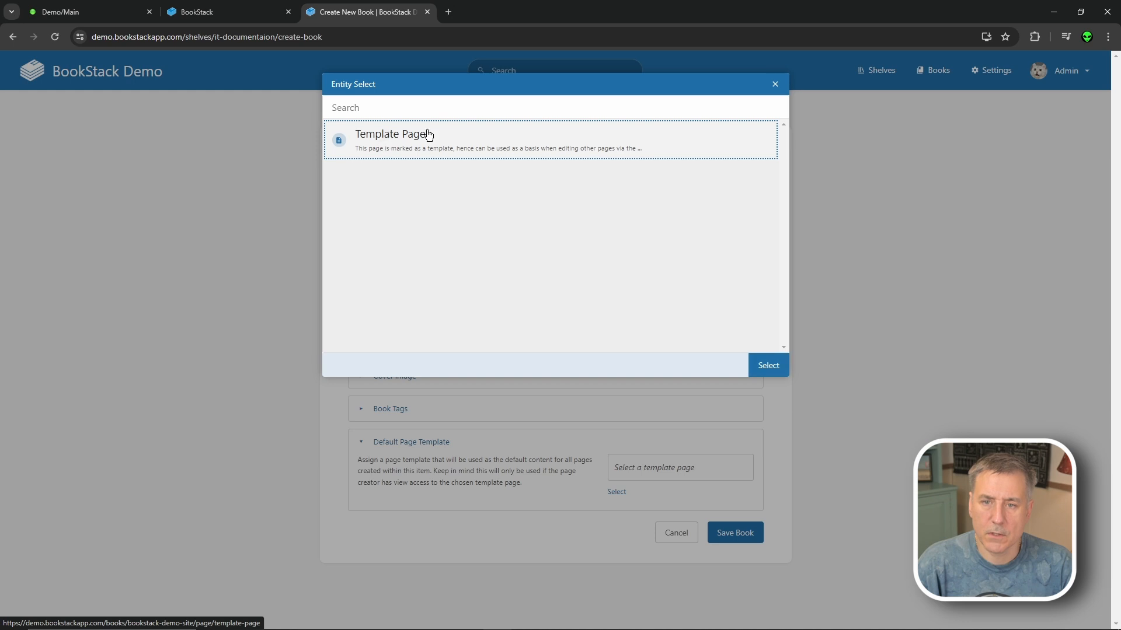
{"action": "left_click", "coordinate": [767, 365]}
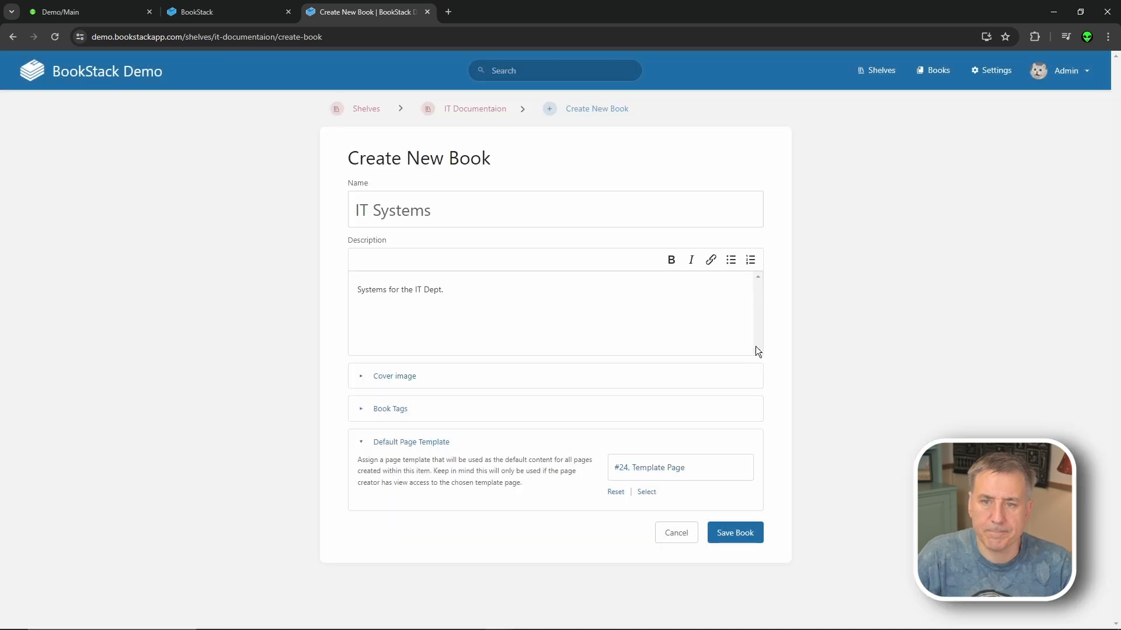
{"action": "left_click", "coordinate": [741, 532]}
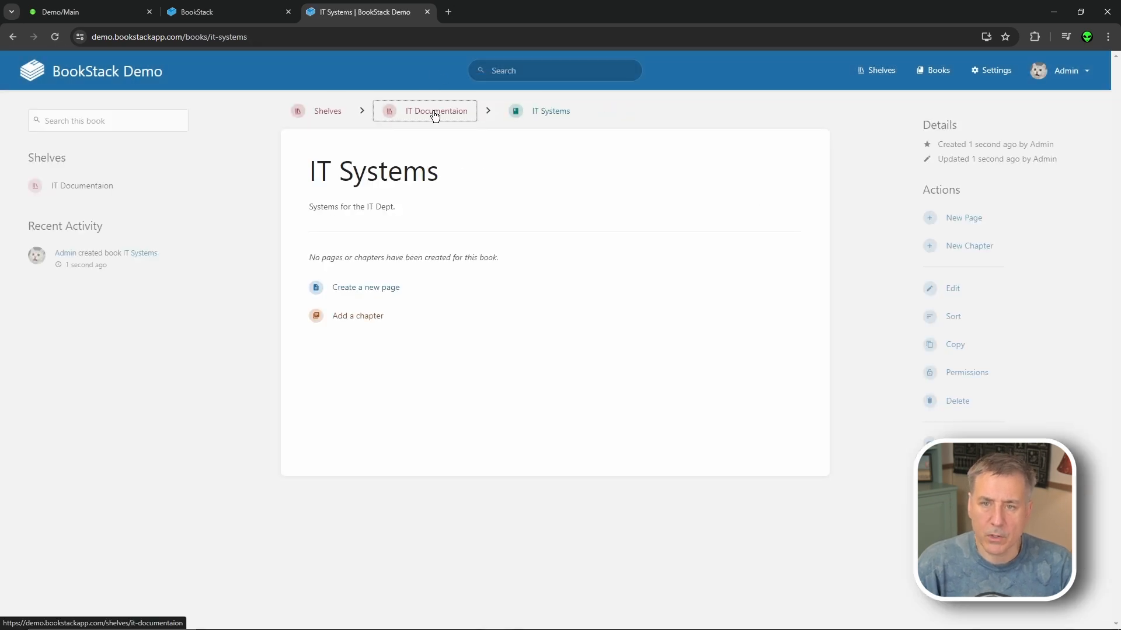
{"action": "left_click", "coordinate": [434, 111]}
- Create a new page in the IT Systems book titled 'Email System'
{"action": "left_click", "coordinate": [730, 298]}
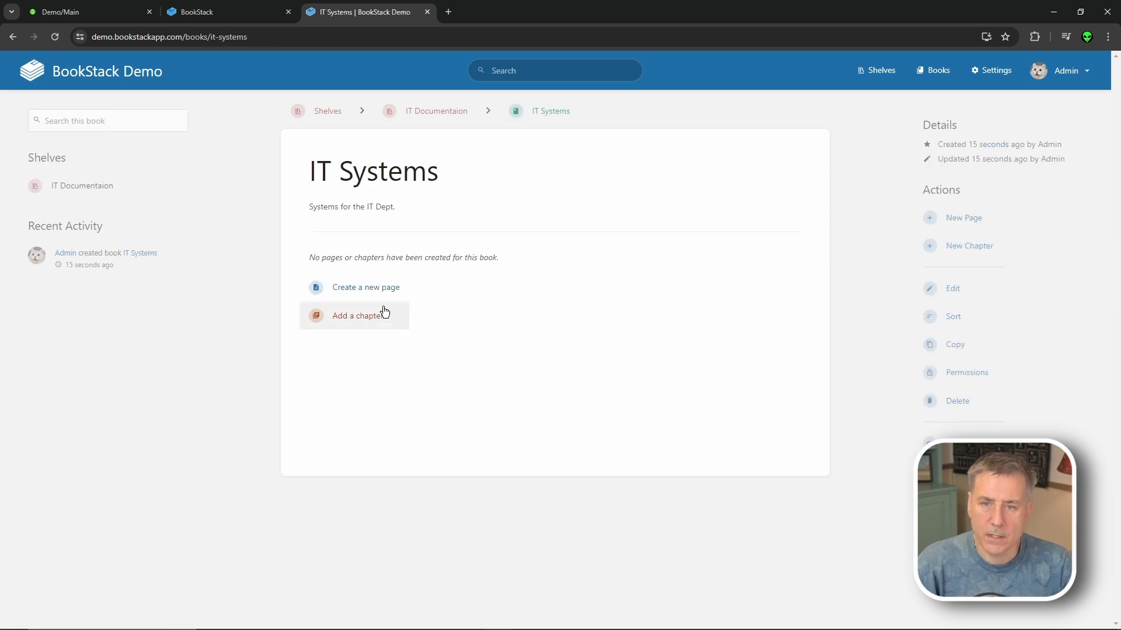
{"action": "left_click", "coordinate": [387, 289]}
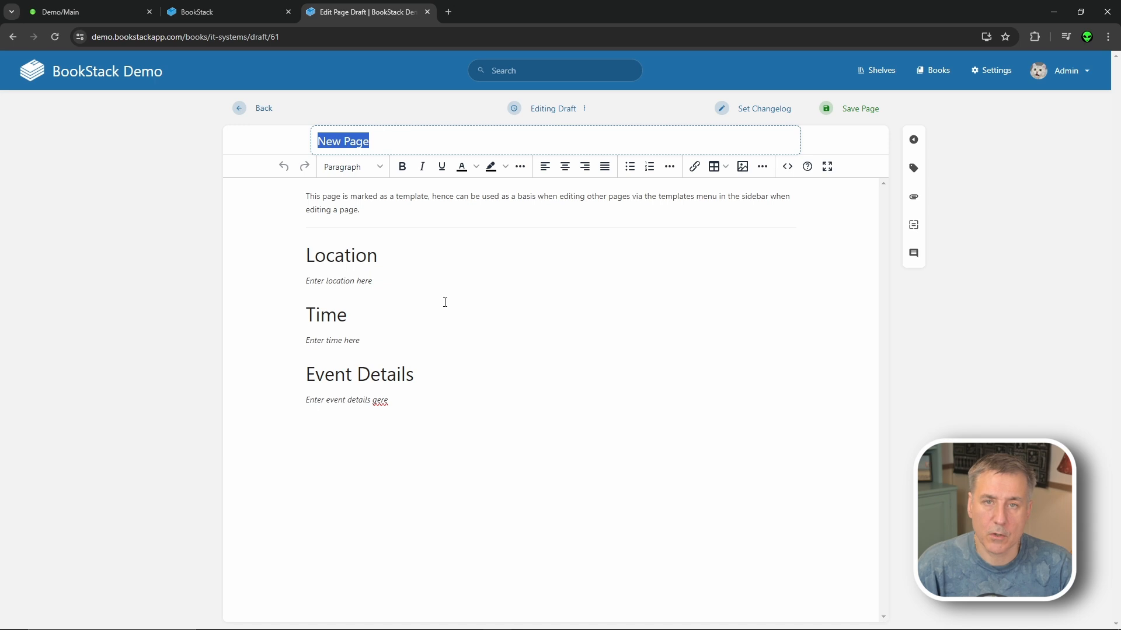
{"action": "key", "text": "BackSpace"}
{"action": "type", "text": "Email System"}
- Replace the template placeholders with Location Server, Time 2 AM and Event Details Server Reboot
{"action": "left_click_drag", "start_coordinate": [376, 281], "coordinate": [281, 283]}
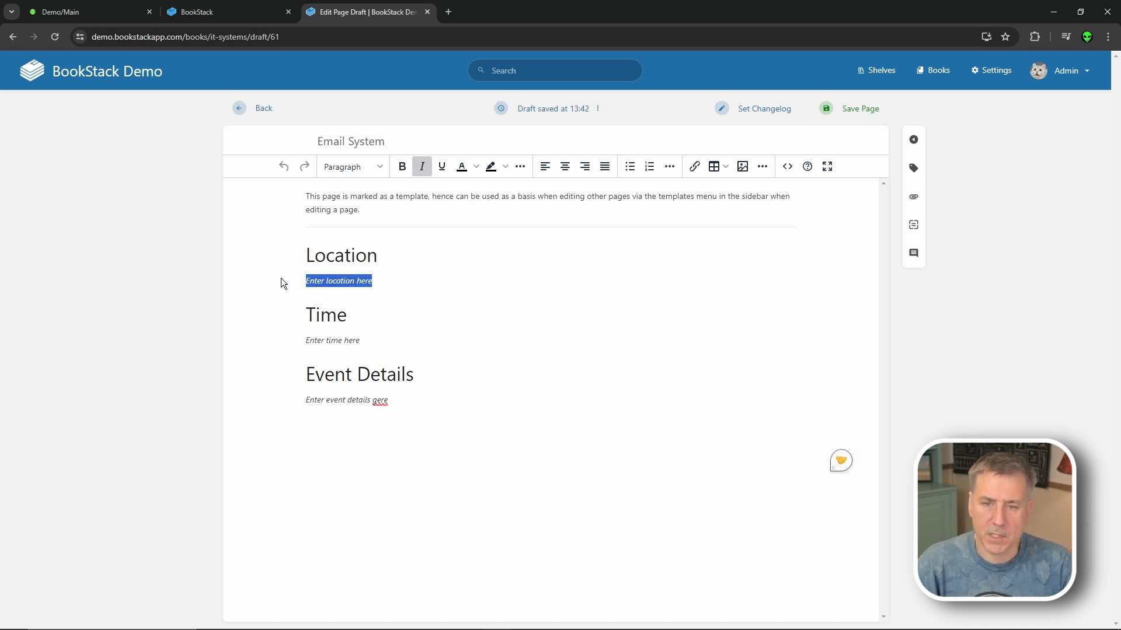
{"action": "type", "text": "Server"}
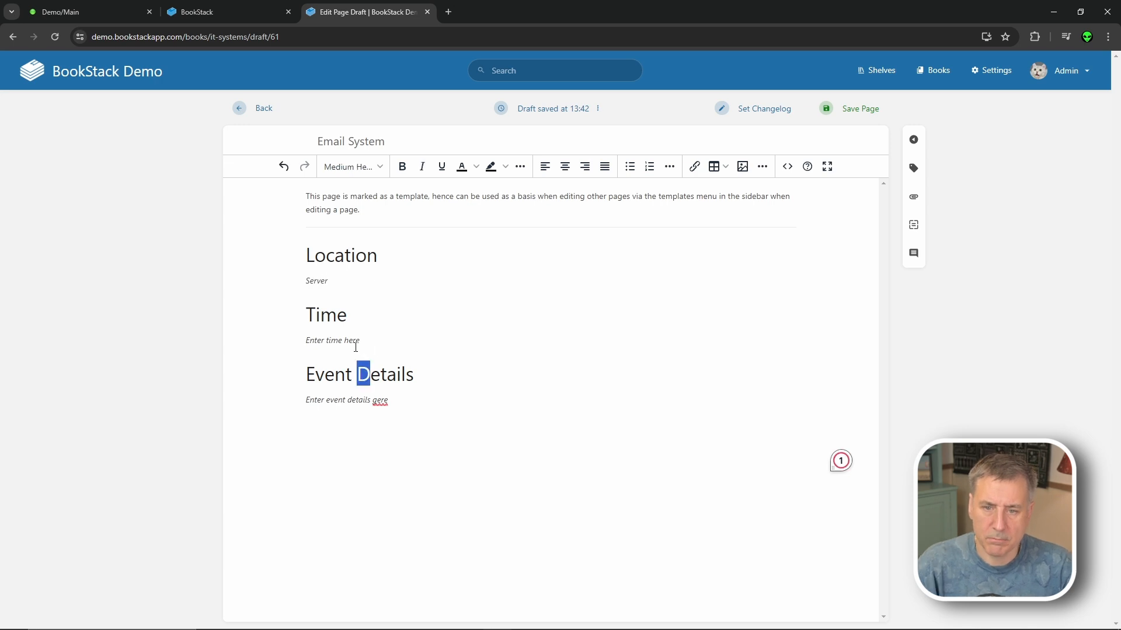
{"action": "left_click_drag", "start_coordinate": [362, 374], "coordinate": [306, 332]}
{"action": "type", "text": "2 AM"}
{"action": "left_click_drag", "start_coordinate": [388, 402], "coordinate": [302, 397]}
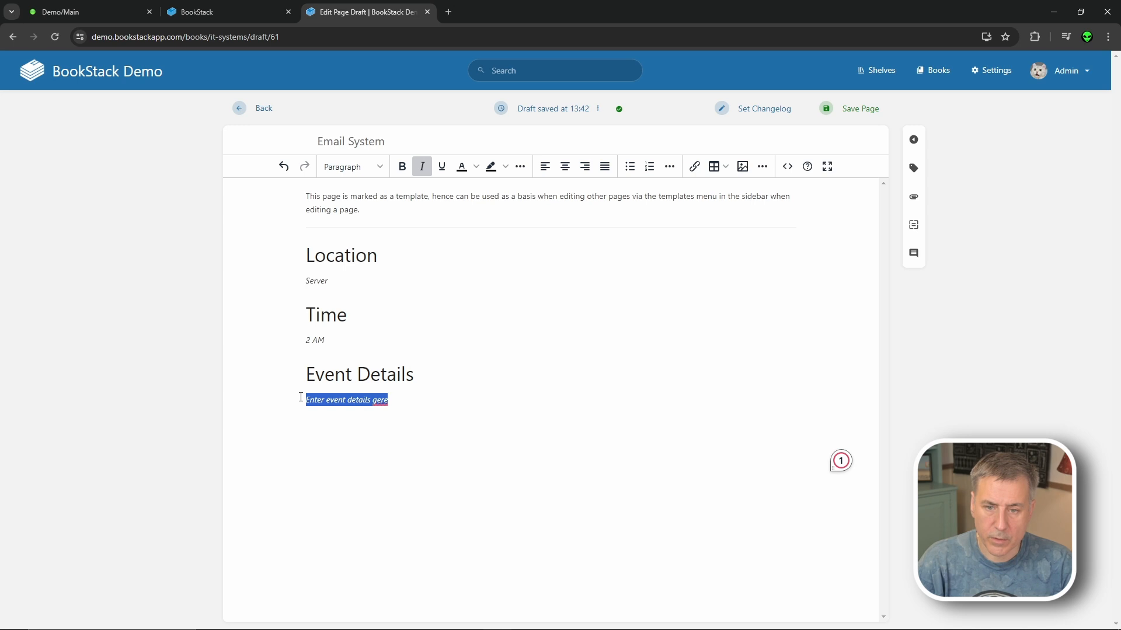
{"action": "type", "text": "Server Reboot"}
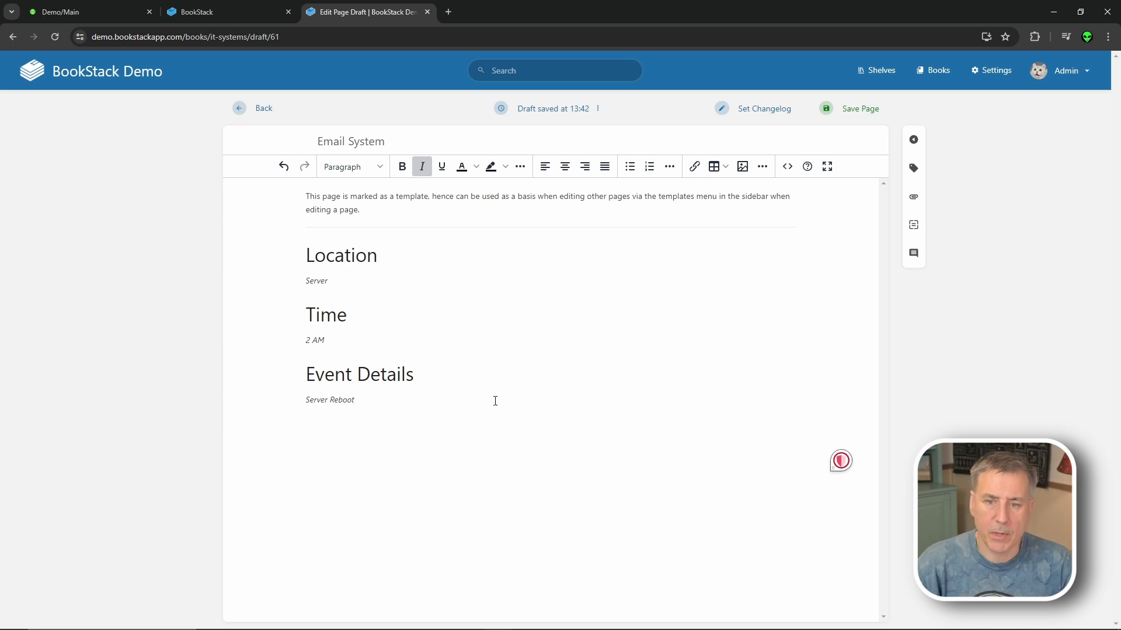
{"action": "key", "text": "Return"}
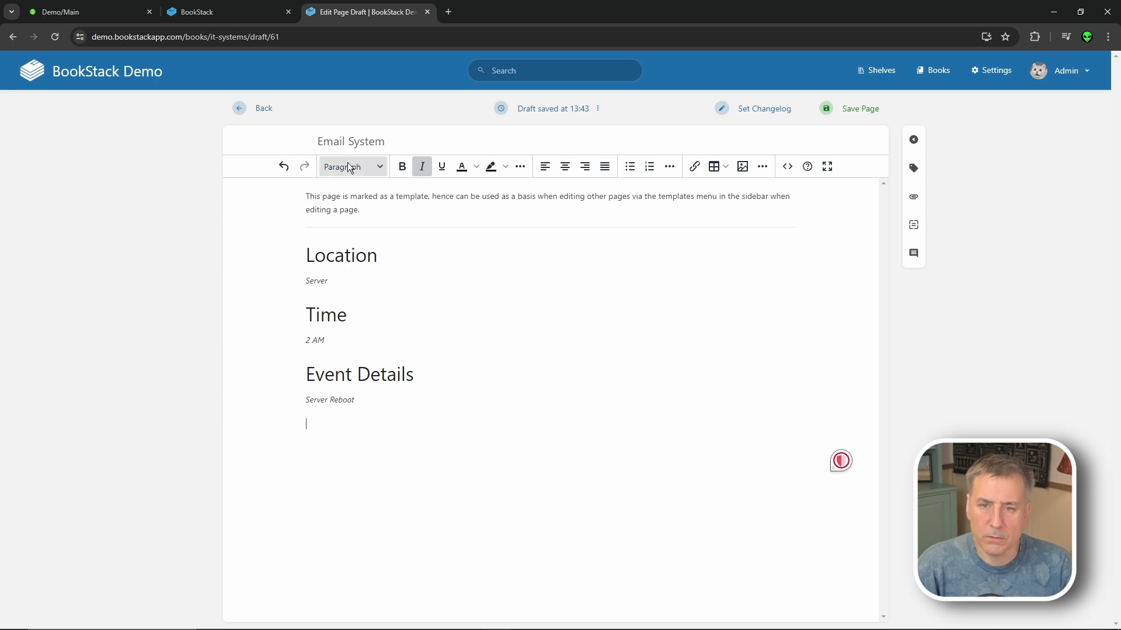
- Add a large 'Demo' heading and a medium 'Medium' heading to the Email System page
{"action": "left_click", "coordinate": [381, 169]}
{"action": "left_click", "coordinate": [397, 200]}
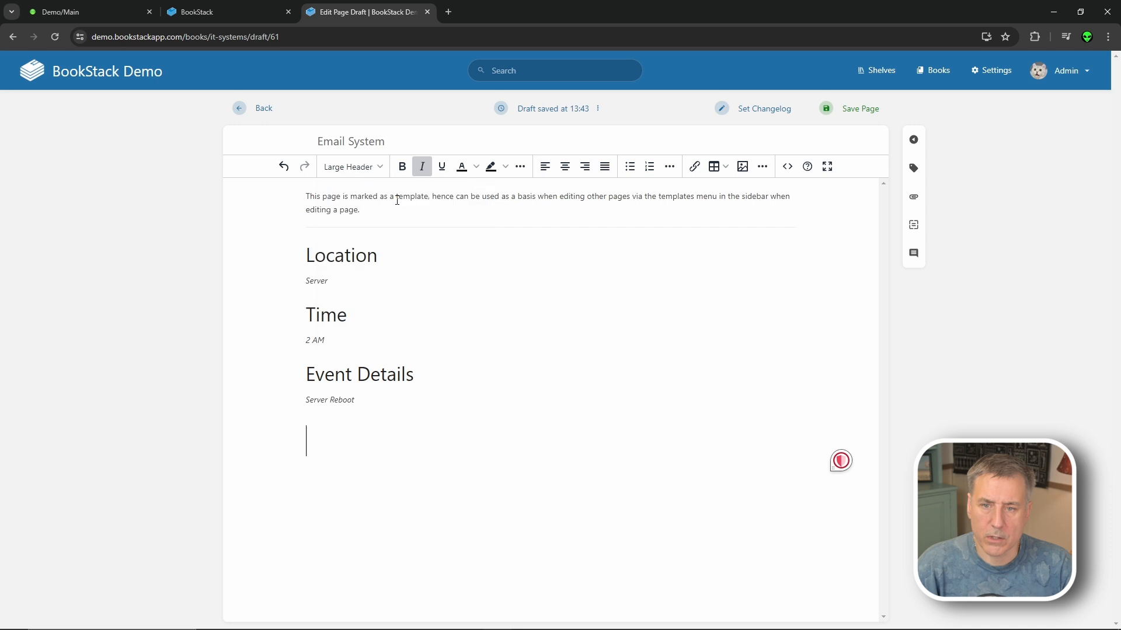
{"action": "type", "text": "Demo"}
{"action": "left_click", "coordinate": [353, 167]}
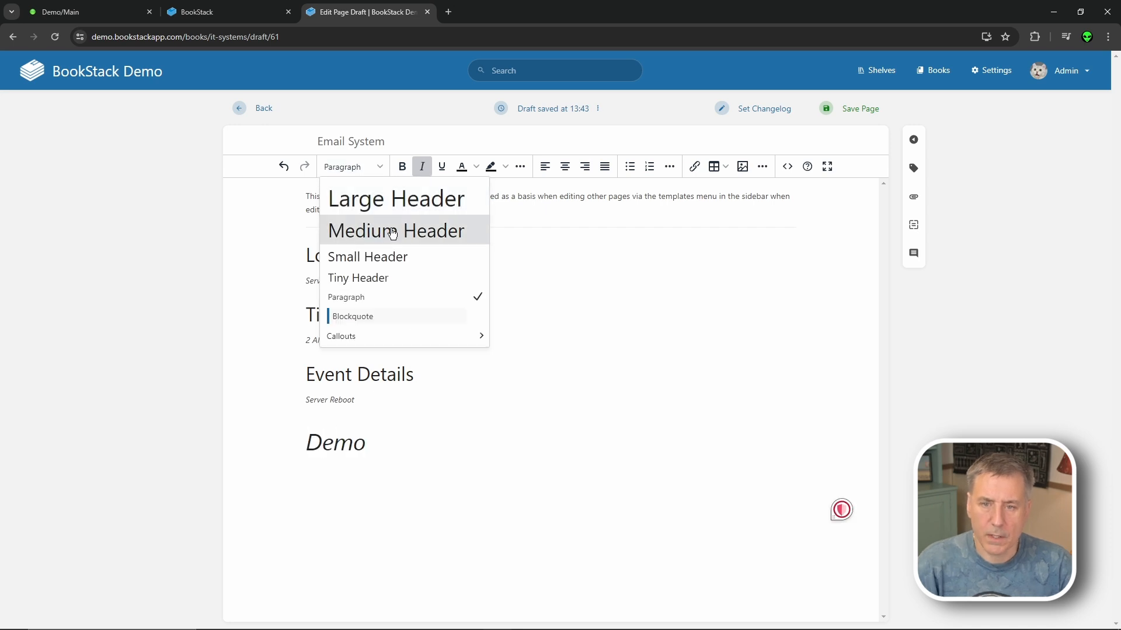
{"action": "left_click", "coordinate": [415, 233]}
{"action": "type", "text": "Medium"}
- Add a small 'Small' heading and a tiny 'Tiny' heading below them
{"action": "left_click", "coordinate": [376, 169]}
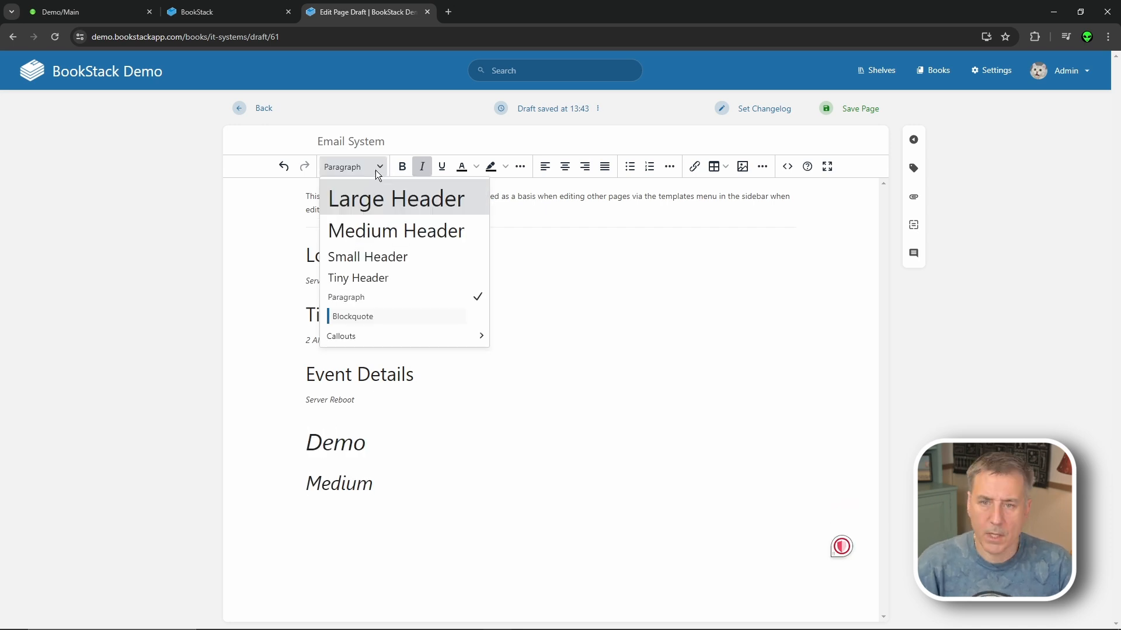
{"action": "left_click", "coordinate": [392, 255]}
{"action": "type", "text": "Small"}
{"action": "key", "text": "Return"}
{"action": "left_click", "coordinate": [354, 167]}
{"action": "left_click", "coordinate": [384, 285]}
{"action": "type", "text": "Tiny"}
{"action": "key", "text": "Return"}
- Save the page and jump to the Small, Medium, Demo and Event Details headings via page navigation
{"action": "left_click", "coordinate": [859, 112]}
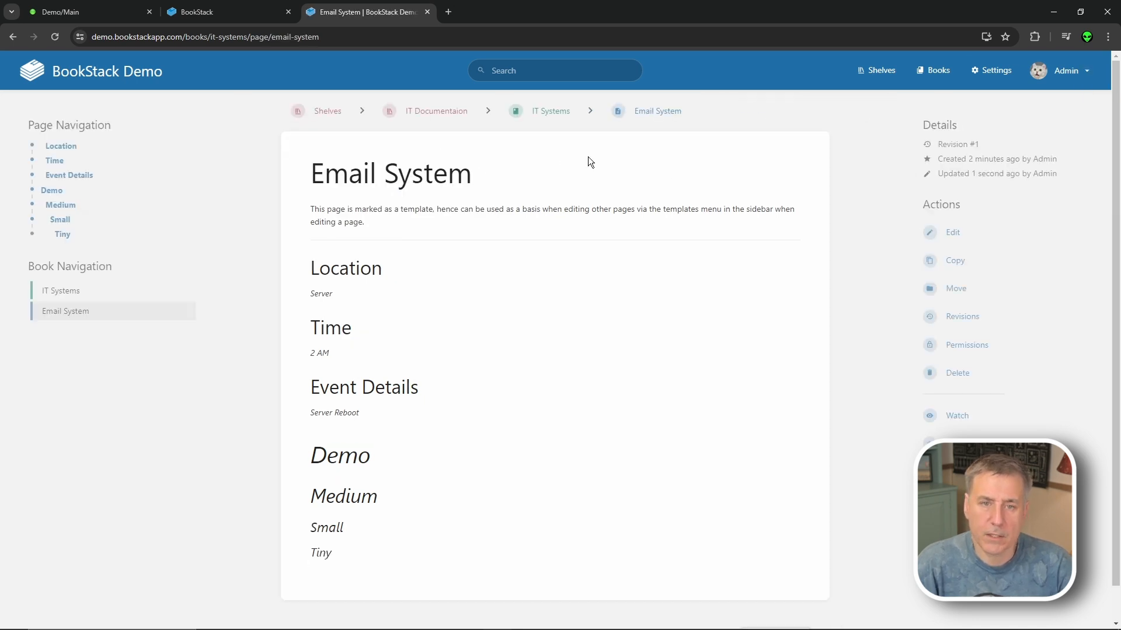
{"action": "left_click", "coordinate": [62, 220]}
{"action": "left_click", "coordinate": [67, 168]}
{"action": "left_click", "coordinate": [52, 154]}
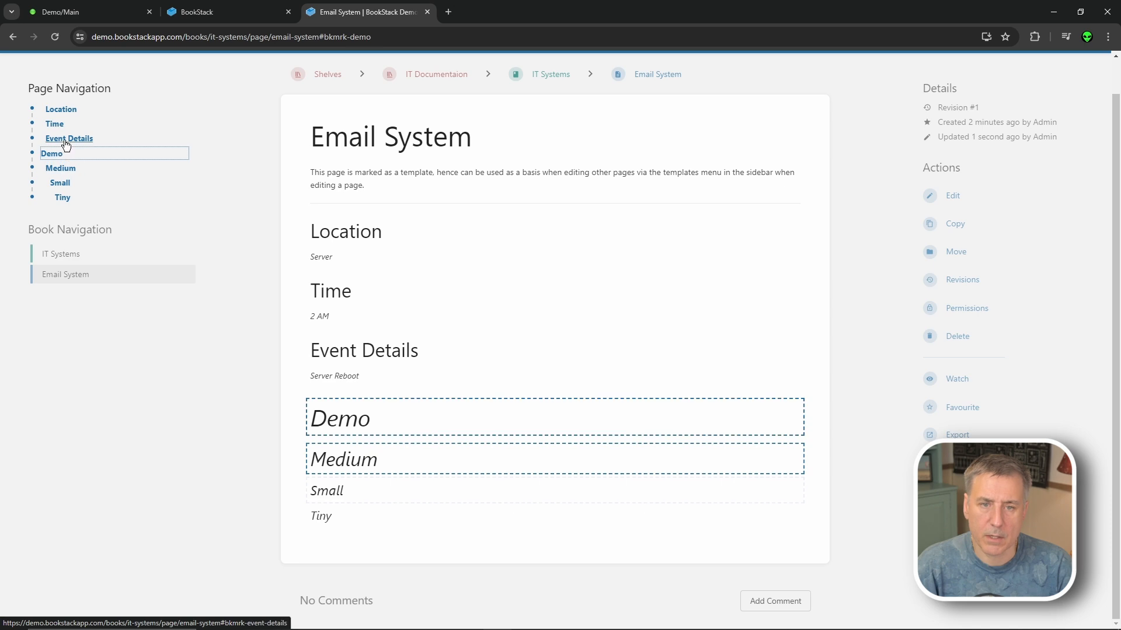
{"action": "left_click", "coordinate": [68, 138]}
- Reopen the page for editing and add the lines 'Some text here.' and 'Some more text...'
{"action": "left_click", "coordinate": [942, 199]}
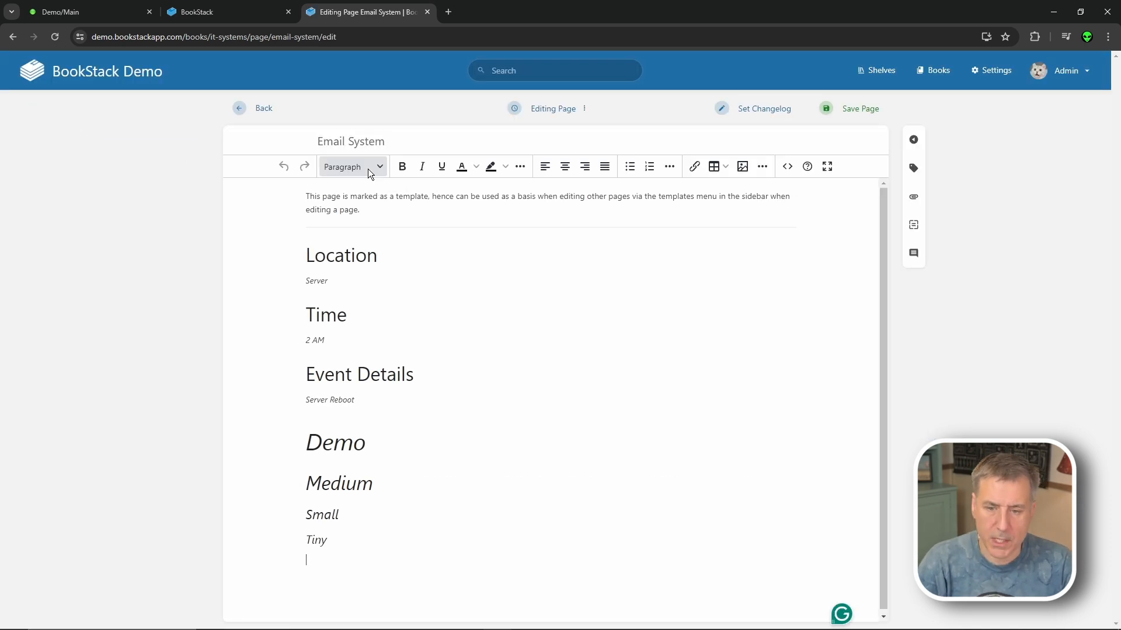
{"action": "type", "text": "Some text"}
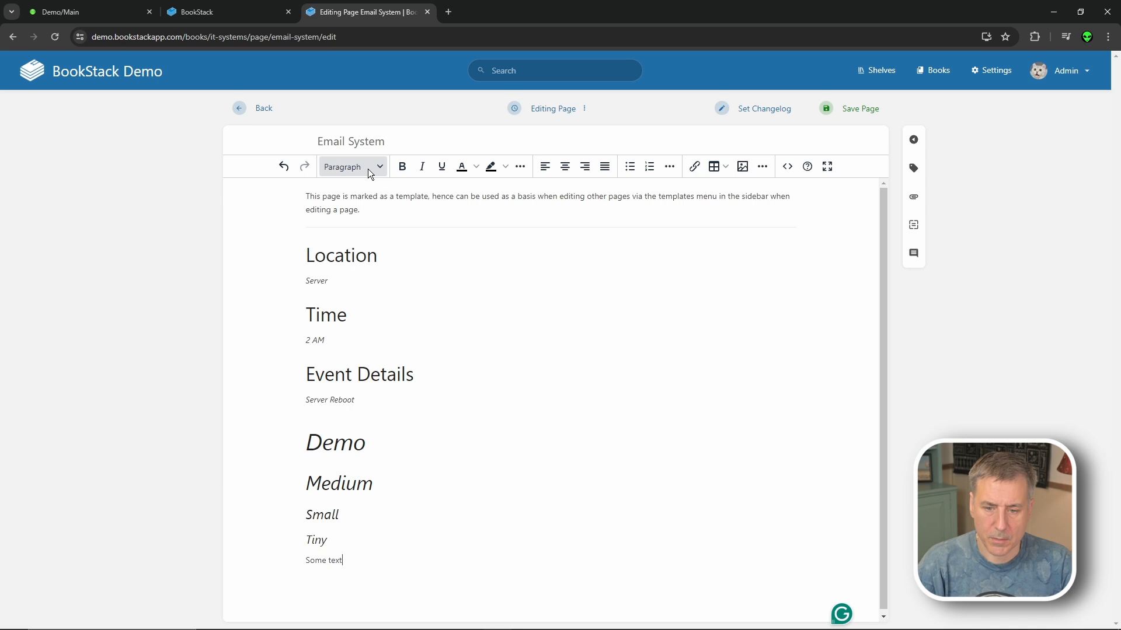
{"action": "type", "text": " here."}
{"action": "key", "text": "Return"}
{"action": "type", "text": "Some more text..."}
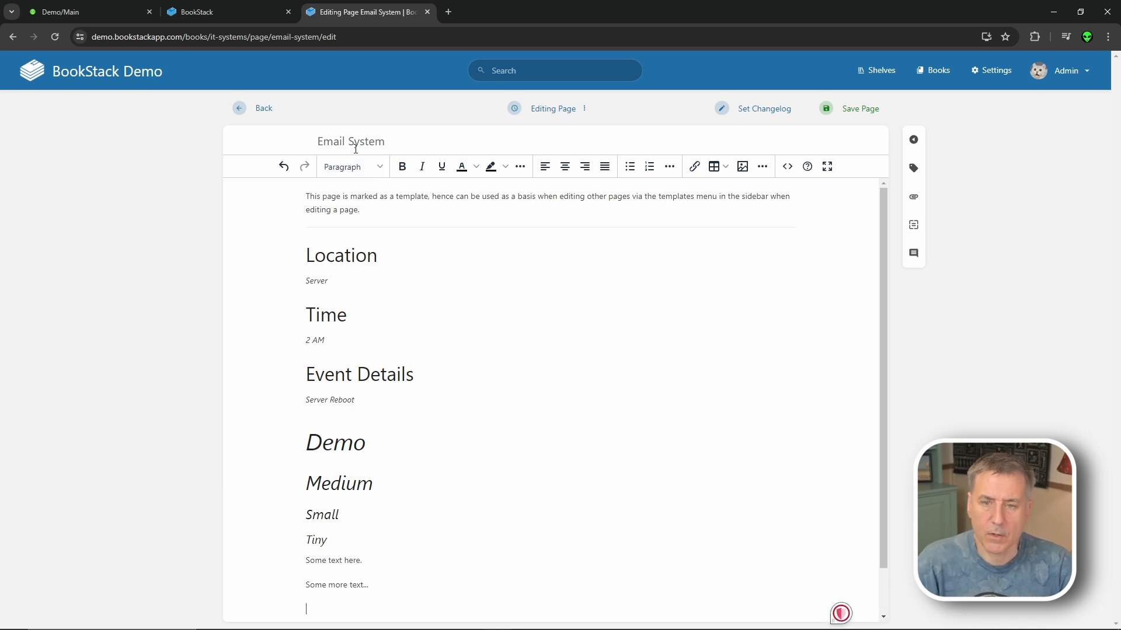
- Turn the template note paragraph at the top into a blockquote
{"action": "left_click", "coordinate": [351, 316]}
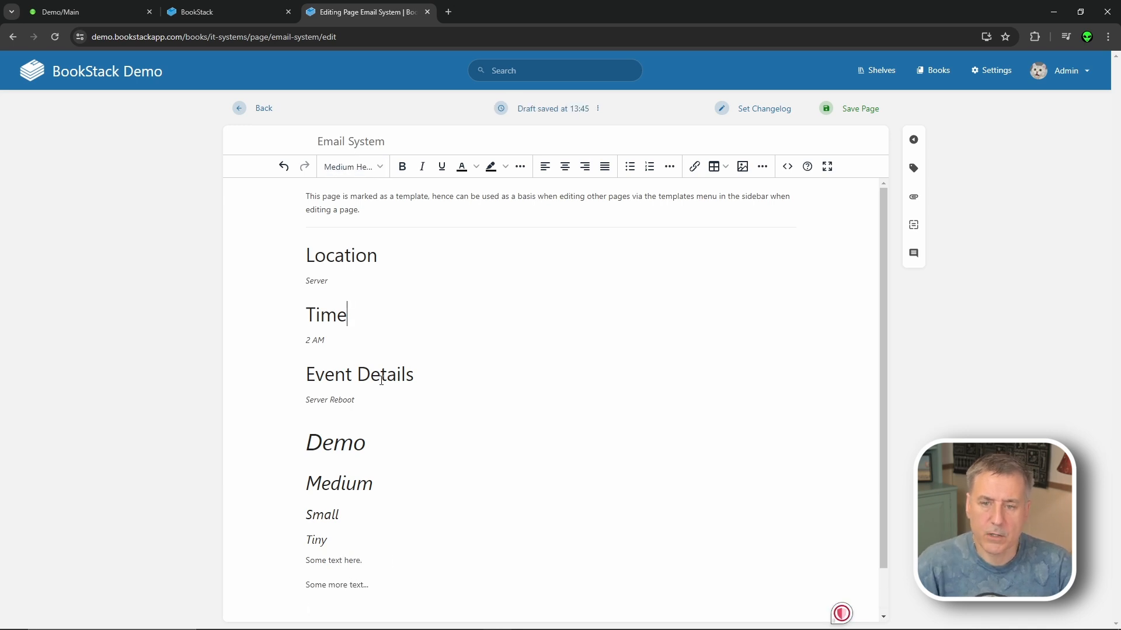
{"action": "left_click_drag", "start_coordinate": [366, 210], "coordinate": [298, 199]}
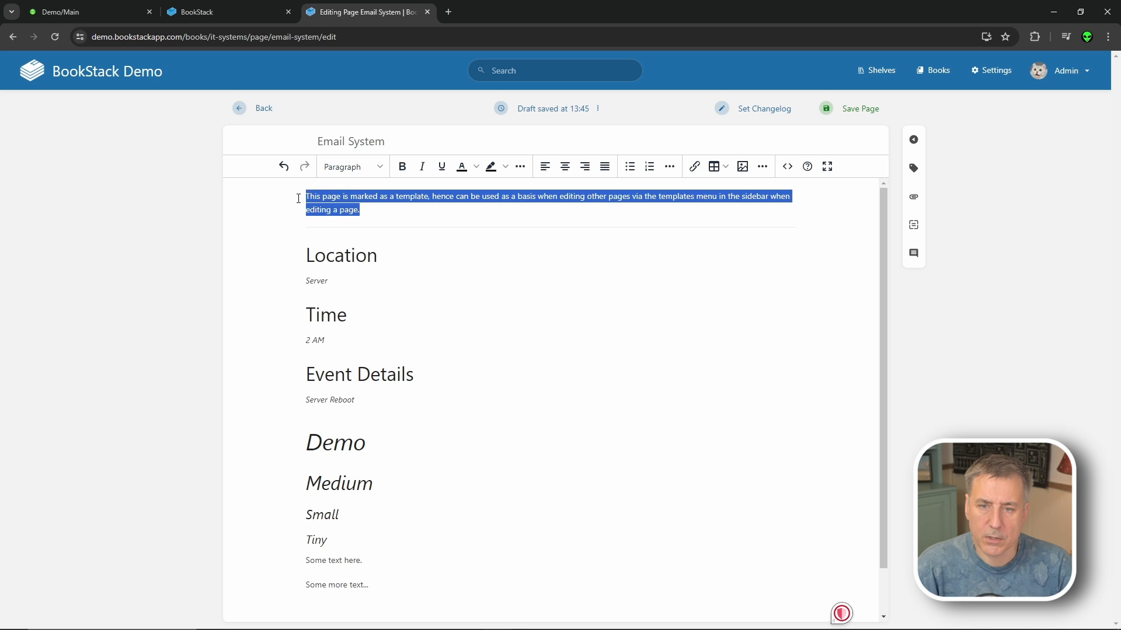
{"action": "left_click", "coordinate": [377, 167]}
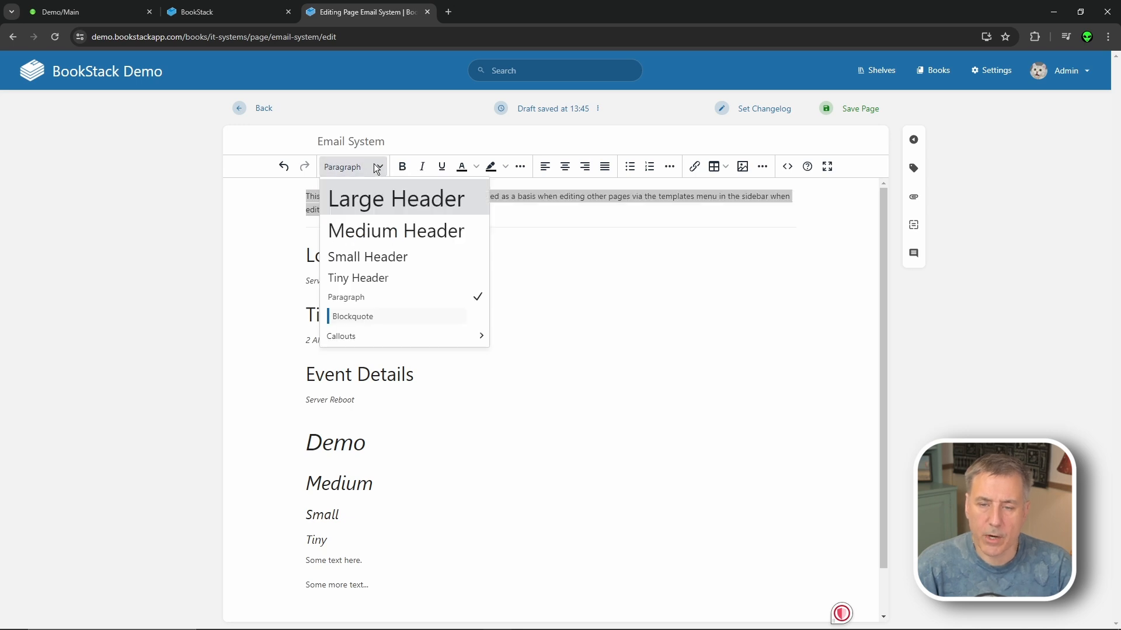
{"action": "left_click", "coordinate": [372, 316]}
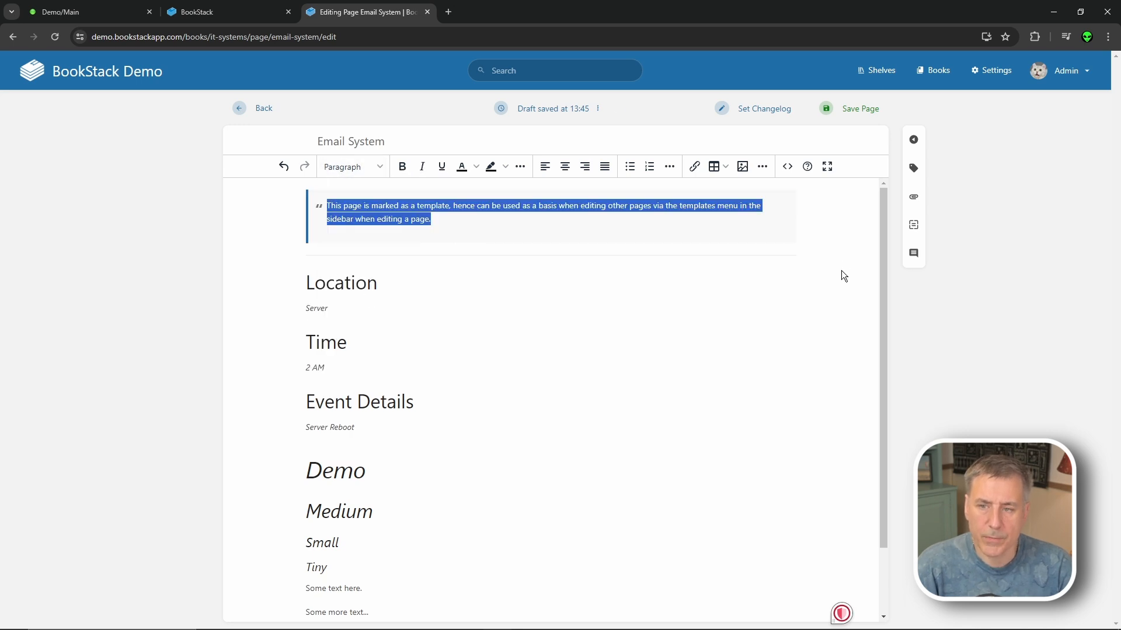
{"action": "left_click", "coordinate": [513, 298]}
- Make the Server Reboot line an information callout
{"action": "left_click", "coordinate": [407, 426]}
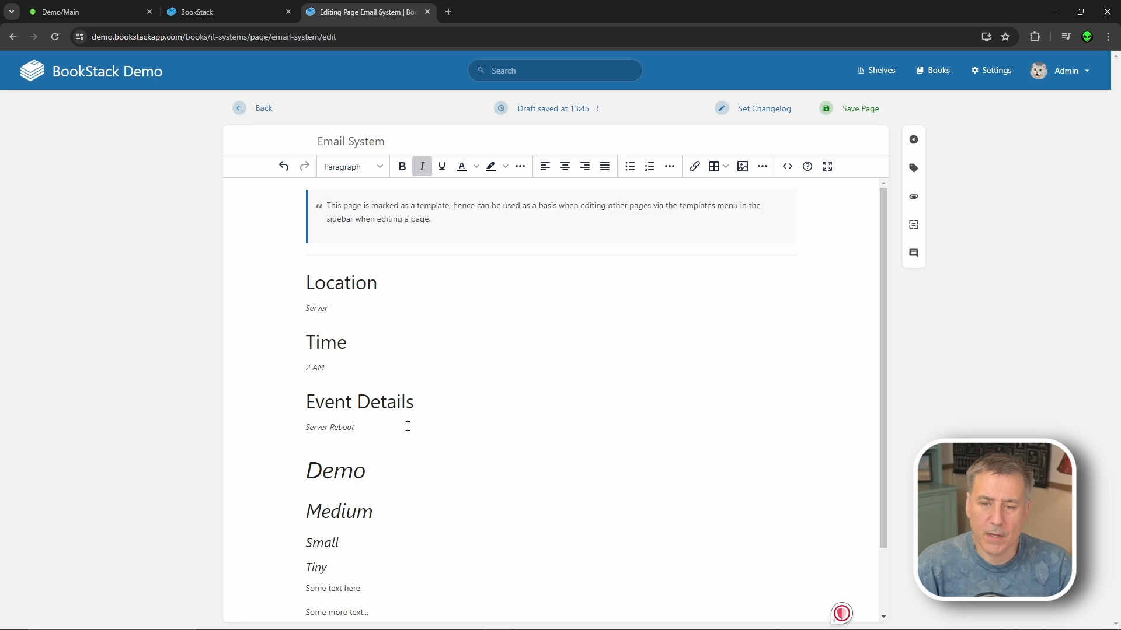
{"action": "triple_click", "coordinate": [298, 433]}
{"action": "left_click", "coordinate": [353, 167]}
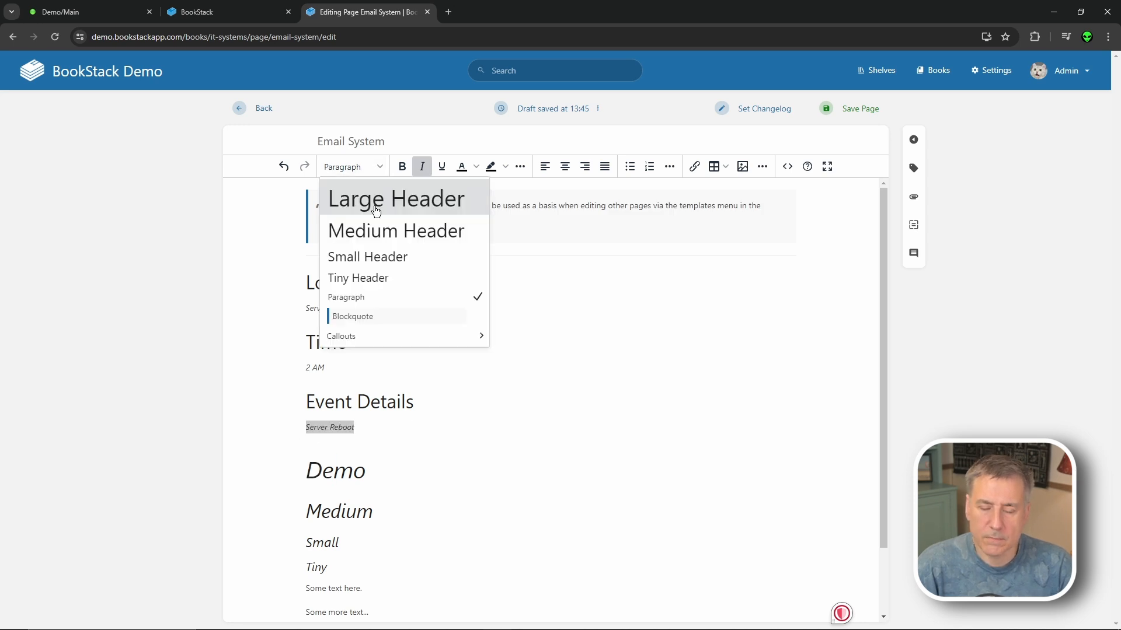
{"action": "mouse_move", "coordinate": [470, 333]}
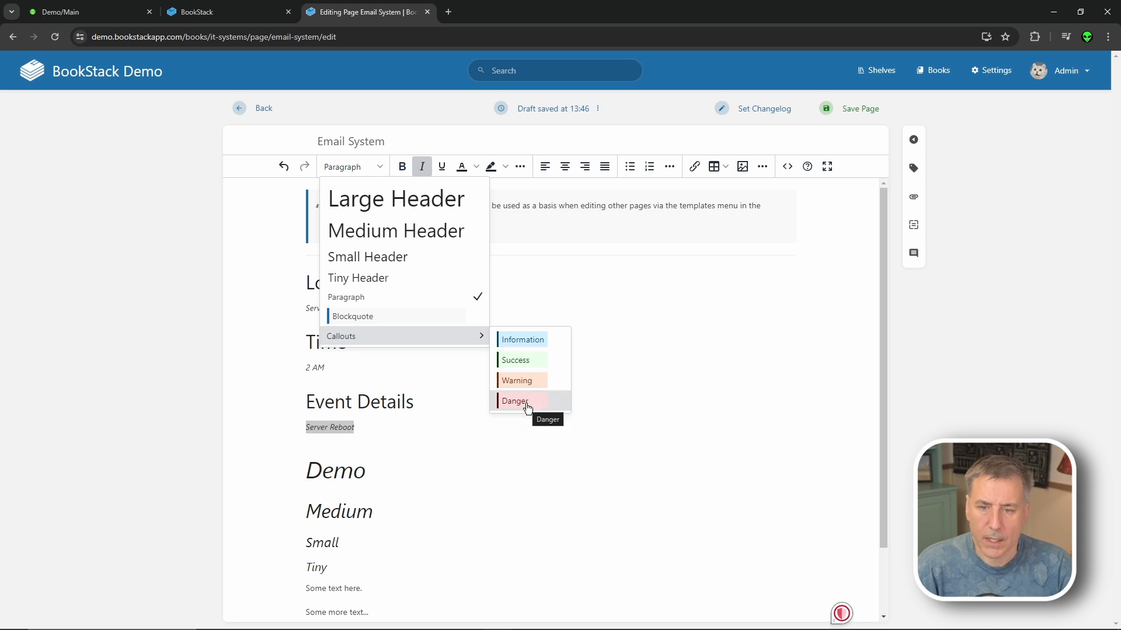
{"action": "left_click", "coordinate": [523, 347]}
- Make the 2 AM line a warning callout
{"action": "triple_click", "coordinate": [352, 366]}
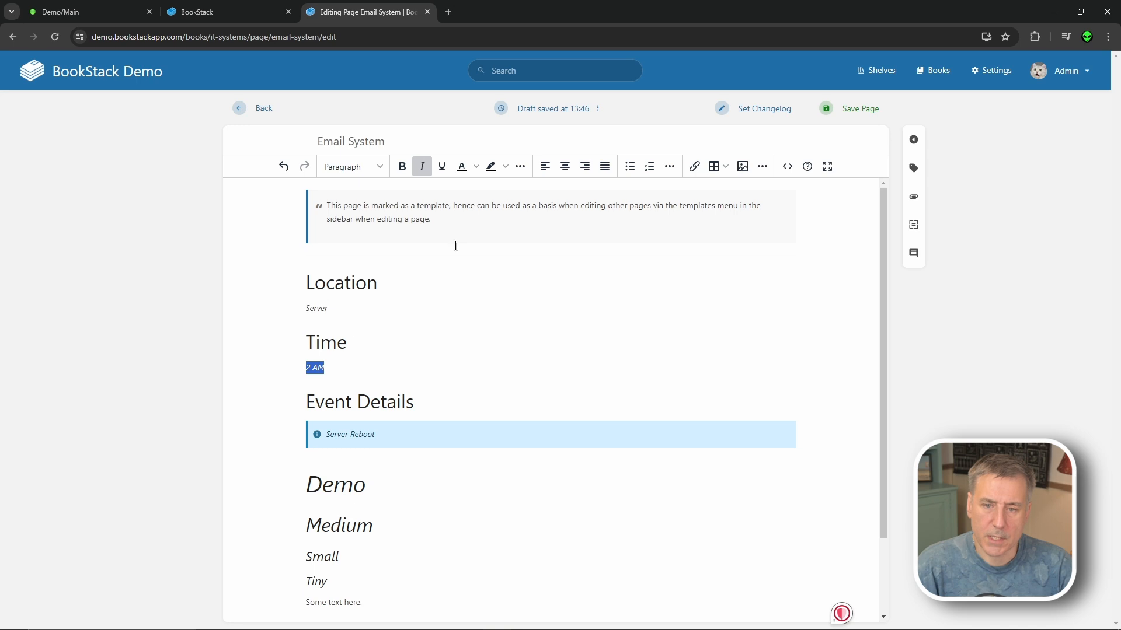
{"action": "left_click", "coordinate": [353, 167]}
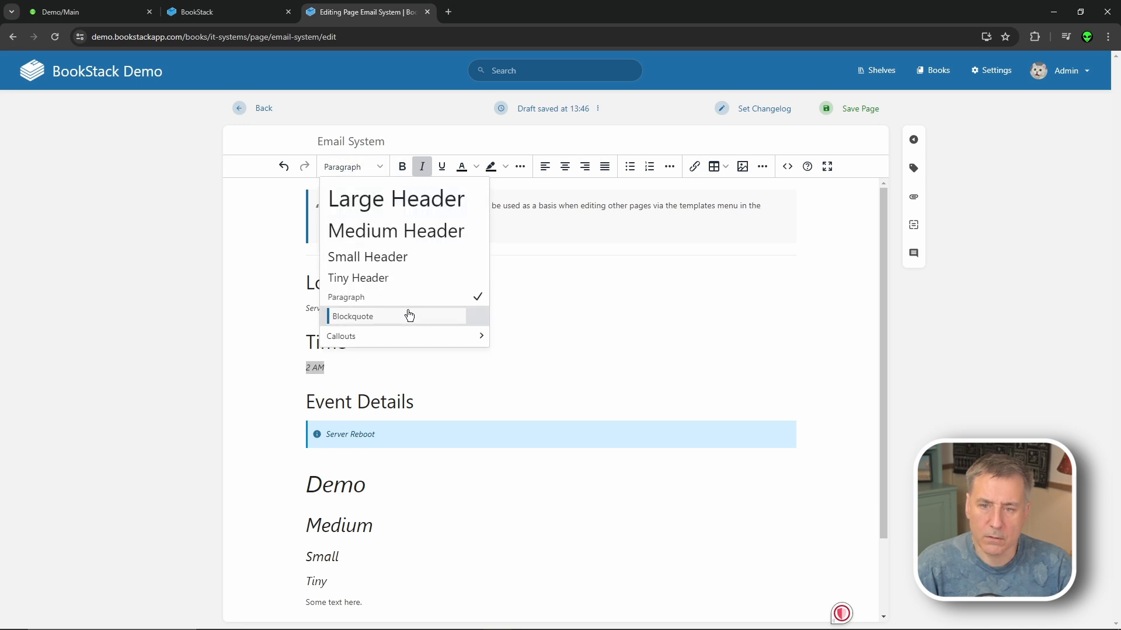
{"action": "mouse_move", "coordinate": [414, 337]}
{"action": "left_click", "coordinate": [516, 381]}
- Turn the two closing sample text lines into danger callouts
{"action": "scroll", "coordinate": [409, 467], "scroll_direction": "down", "scroll_amount": 2}
{"action": "left_click_drag", "start_coordinate": [369, 533], "coordinate": [305, 509]}
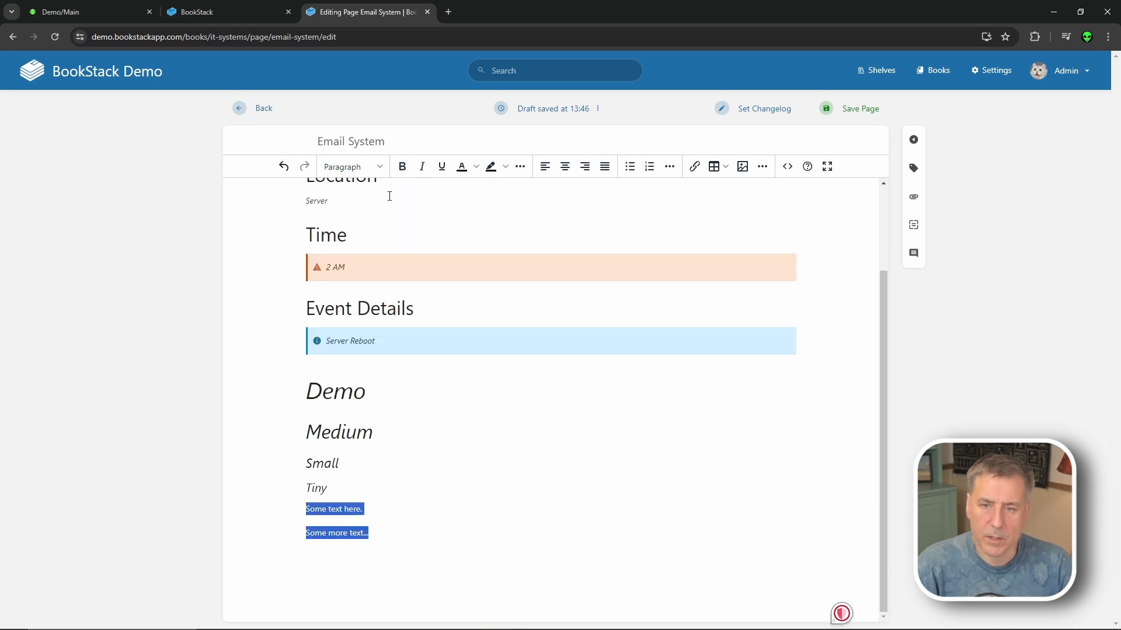
{"action": "left_click", "coordinate": [380, 168]}
{"action": "mouse_move", "coordinate": [418, 346]}
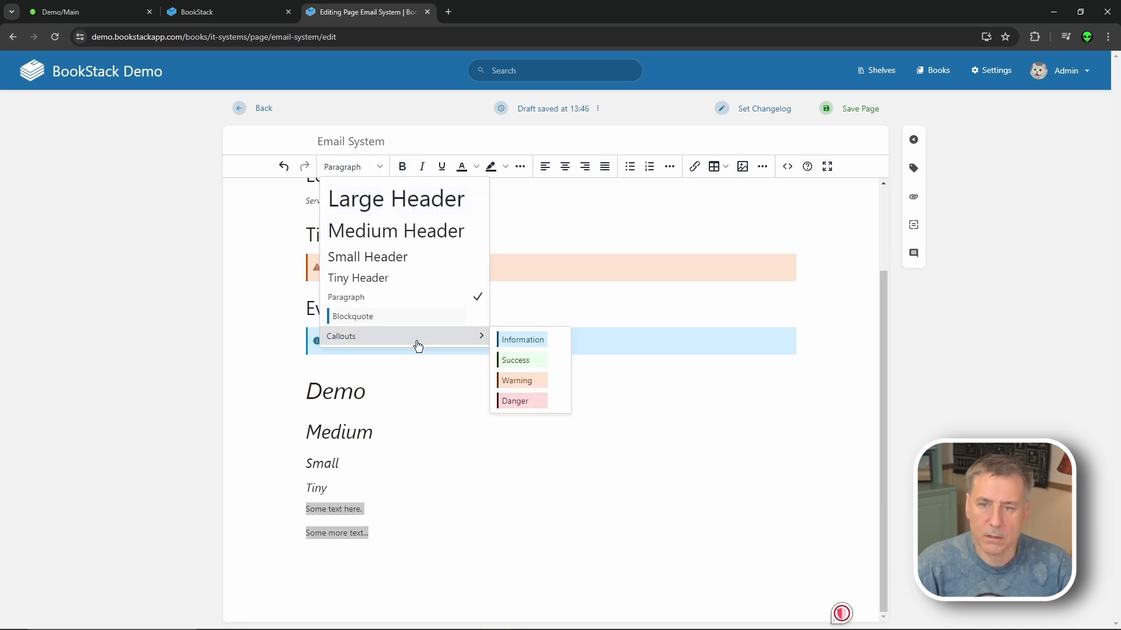
{"action": "left_click", "coordinate": [516, 401]}
{"action": "left_click", "coordinate": [540, 484]}
{"action": "scroll", "coordinate": [409, 408], "scroll_direction": "up", "scroll_amount": 2}
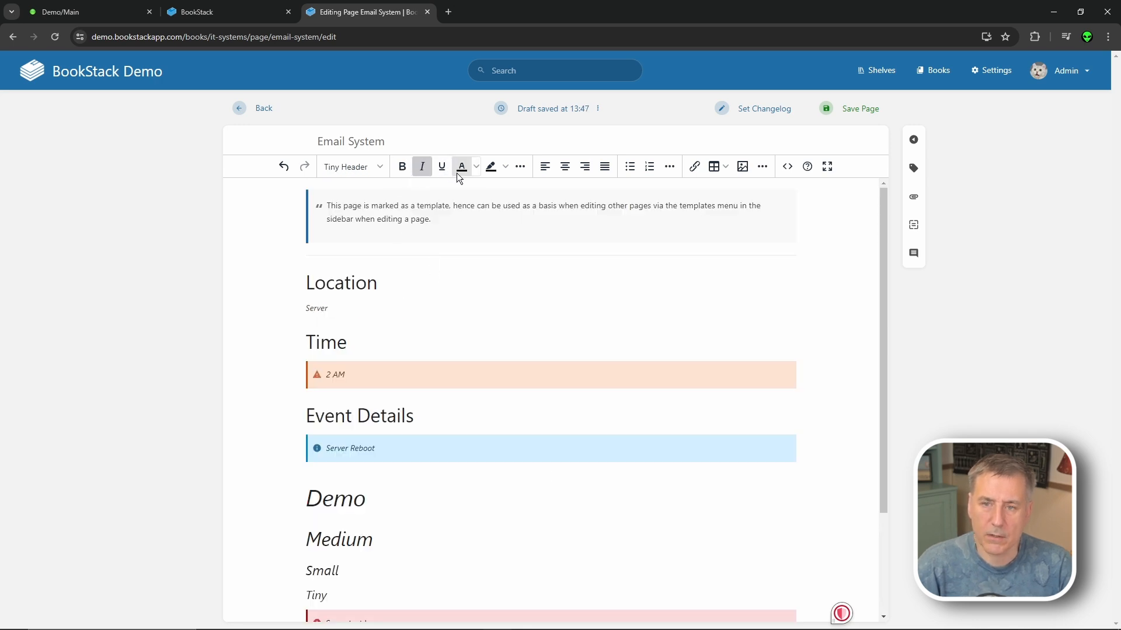
- Preview the extra text formatting and list options in the editor toolbar
{"action": "left_click", "coordinate": [520, 167]}
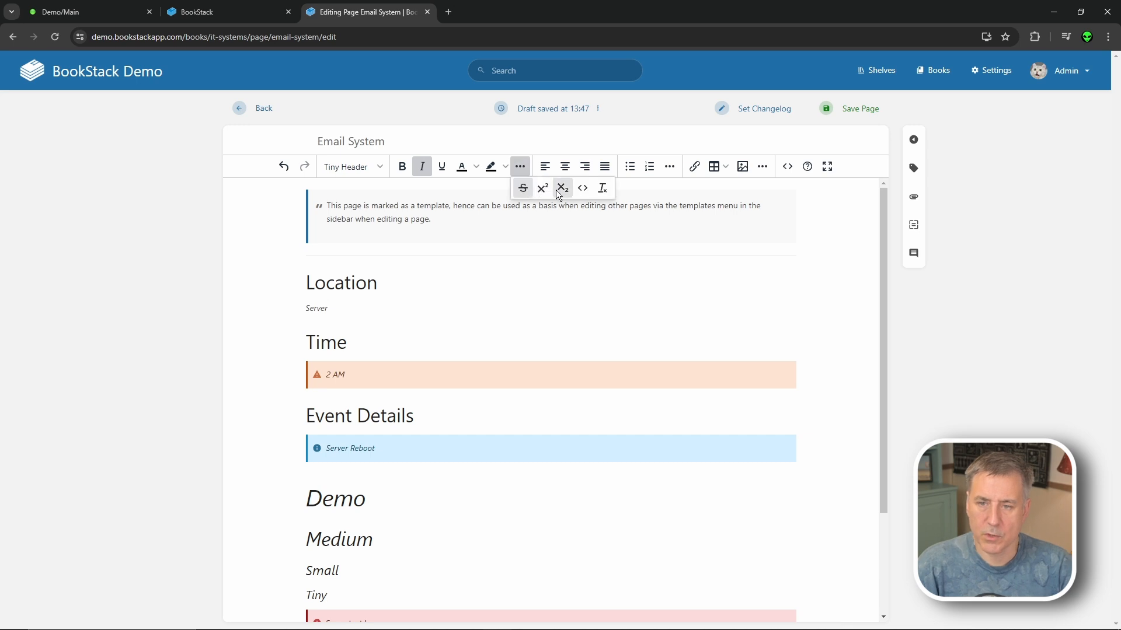
{"action": "left_click", "coordinate": [601, 188]}
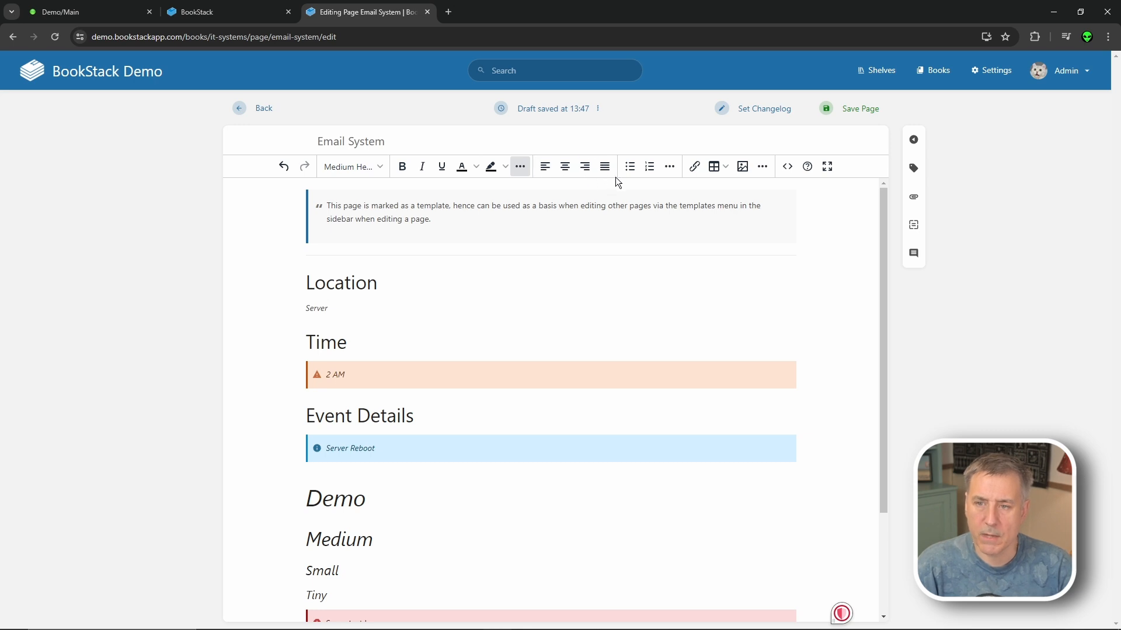
{"action": "left_click", "coordinate": [668, 168]}
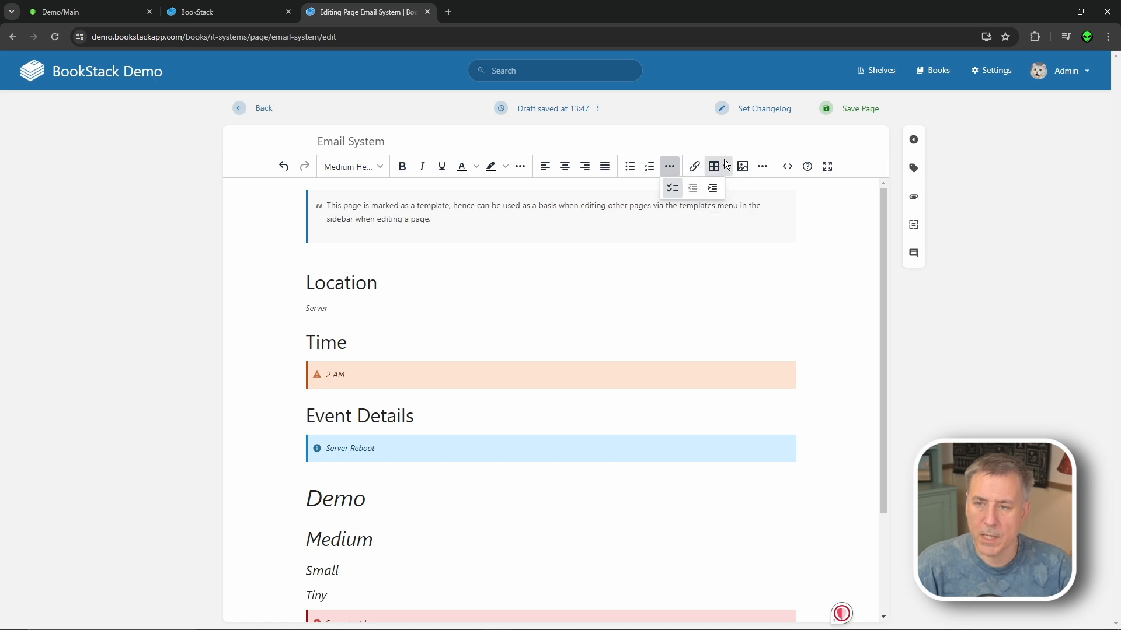
- Link the word Server under Location to the prod-linode-sparkjet page via the entity picker
{"action": "left_click", "coordinate": [349, 314]}
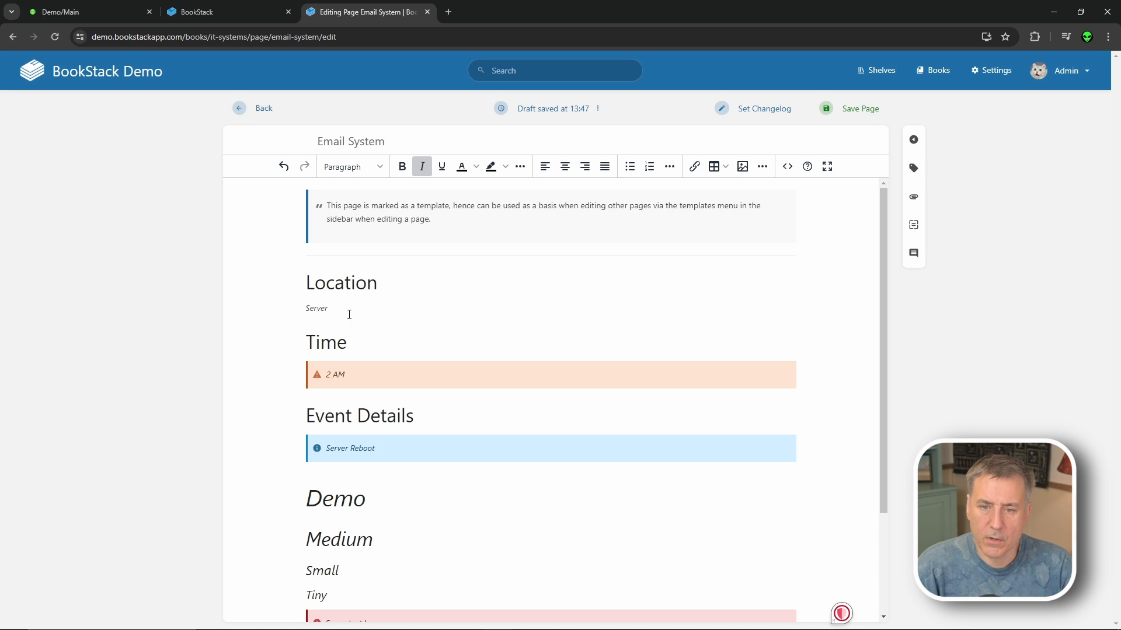
{"action": "left_click_drag", "start_coordinate": [319, 308], "coordinate": [294, 311]}
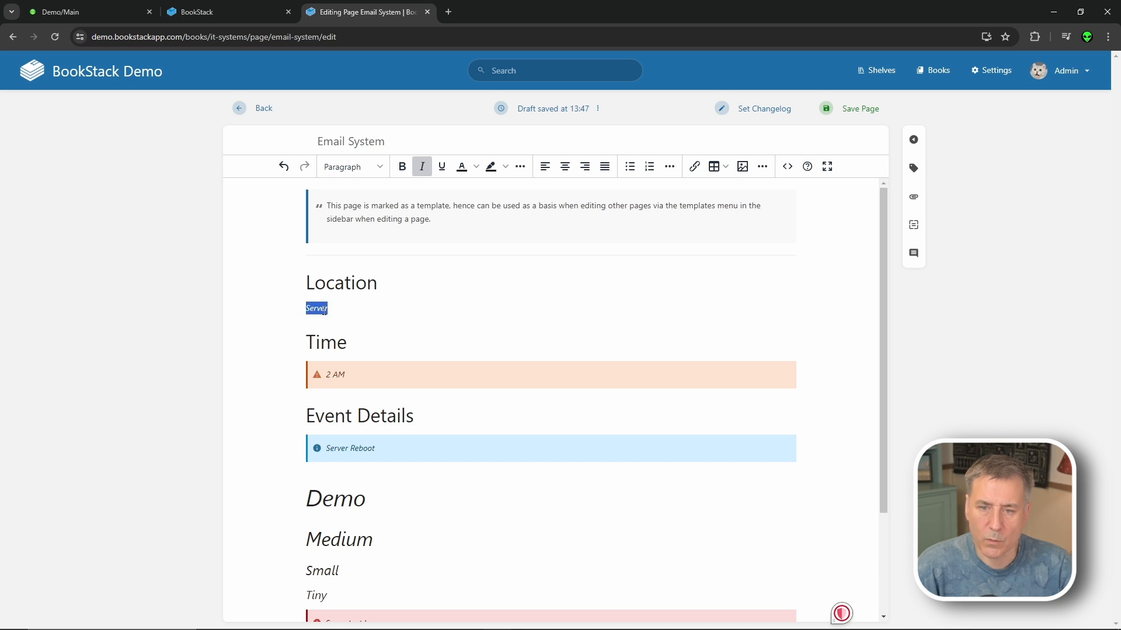
{"action": "left_click", "coordinate": [701, 168]}
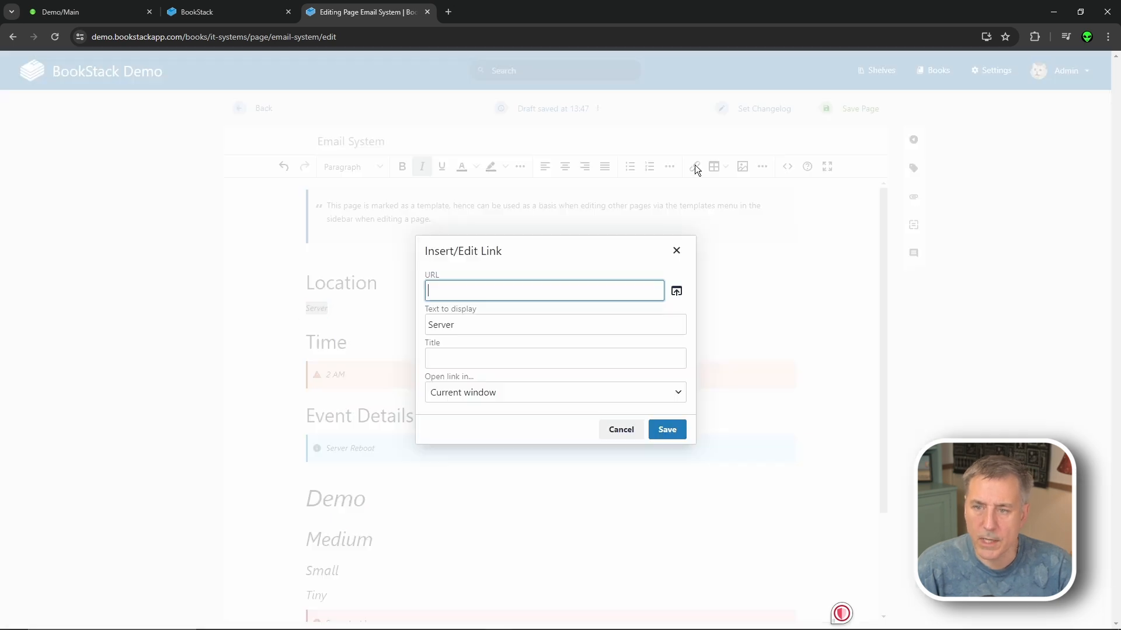
{"action": "left_click", "coordinate": [675, 290]}
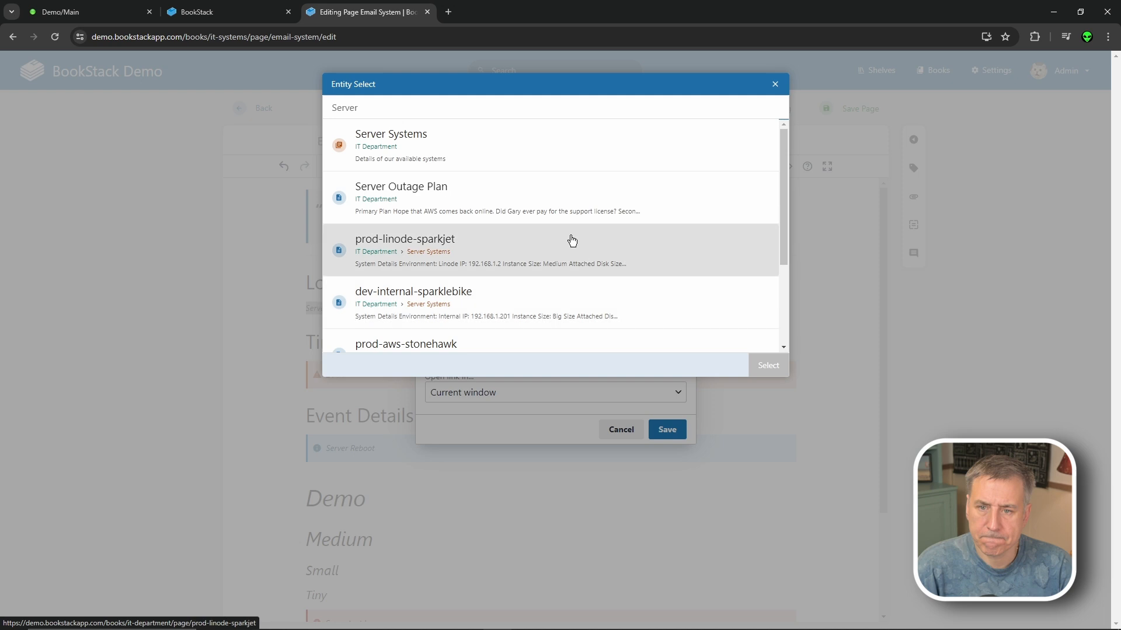
{"action": "left_click", "coordinate": [485, 245]}
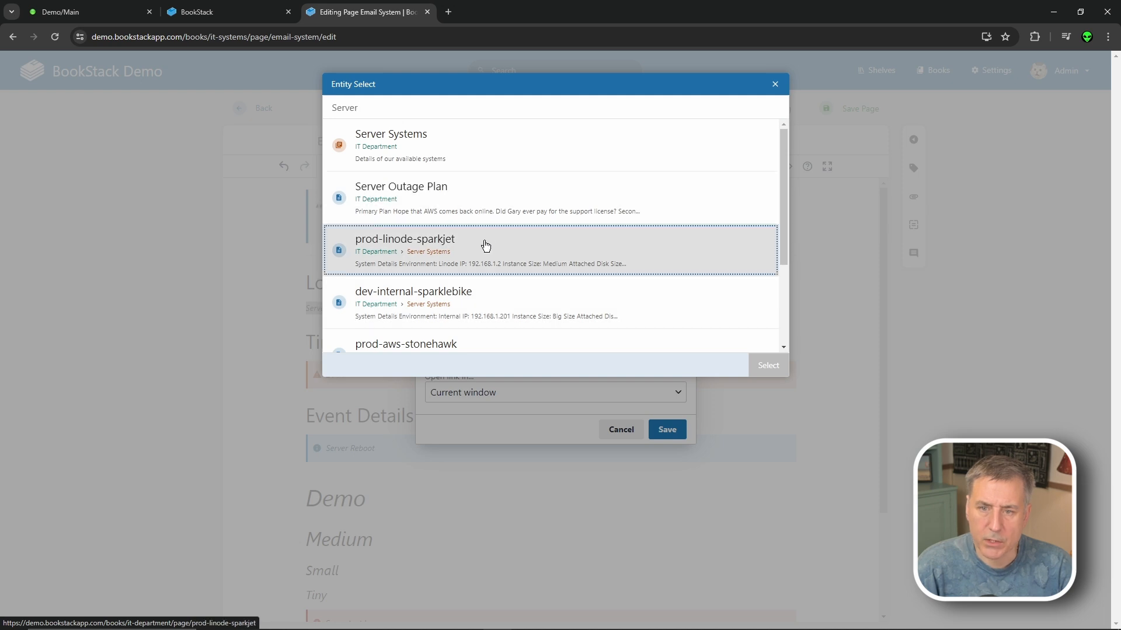
{"action": "left_click", "coordinate": [770, 365]}
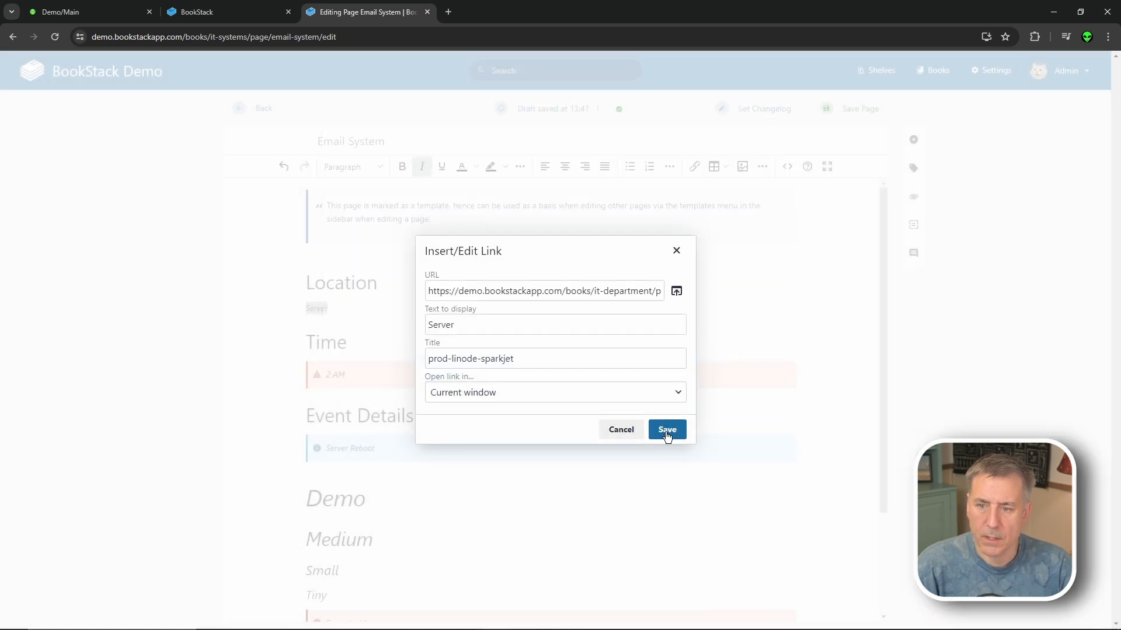
{"action": "left_click", "coordinate": [667, 429]}
{"action": "left_click", "coordinate": [545, 493]}
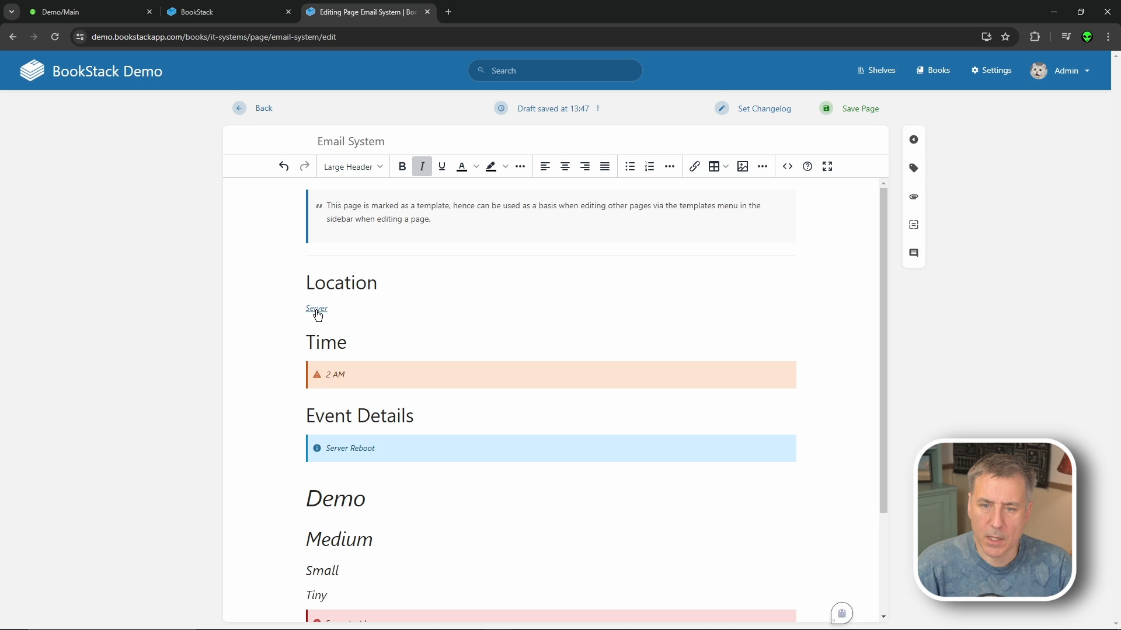
{"action": "left_click", "coordinate": [417, 329]}
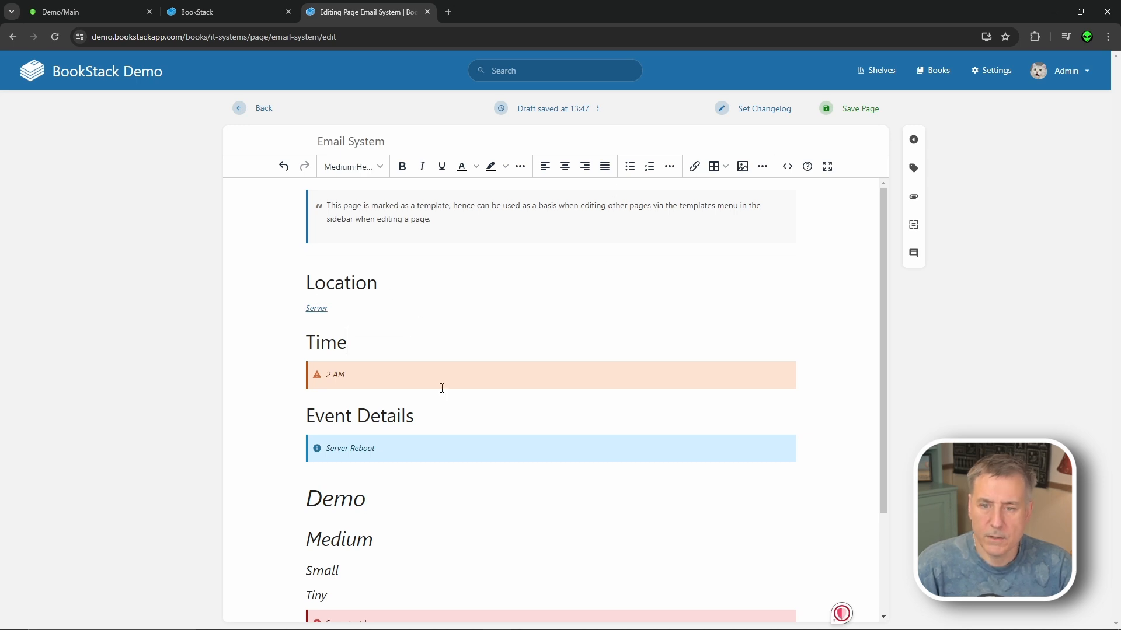
{"action": "scroll", "coordinate": [377, 319], "scroll_direction": "down", "scroll_amount": 1}
- Insert the server image from the gallery and embed the YouTube video under Demo
{"action": "left_click", "coordinate": [743, 167]}
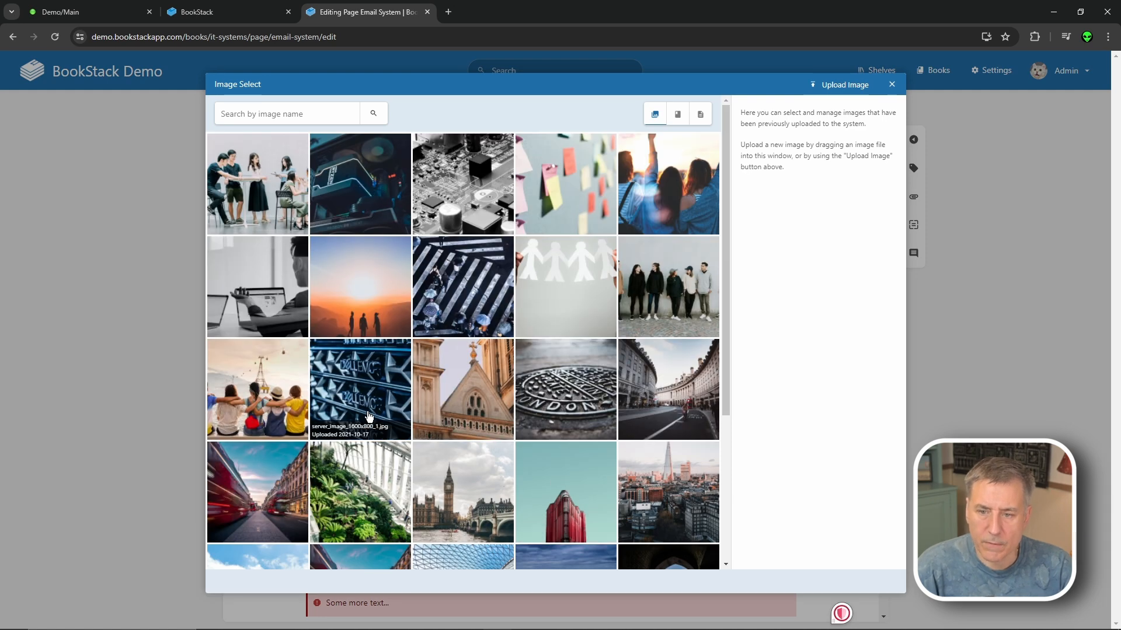
{"action": "double_click", "coordinate": [357, 388]}
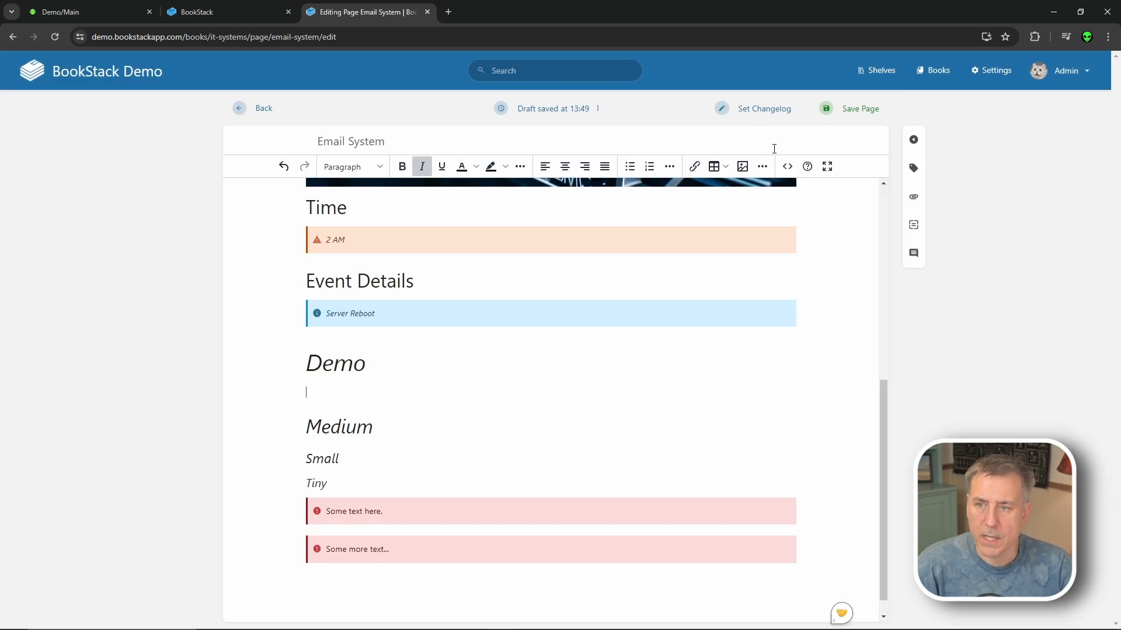
{"action": "left_click", "coordinate": [763, 168]}
{"action": "left_click", "coordinate": [835, 188]}
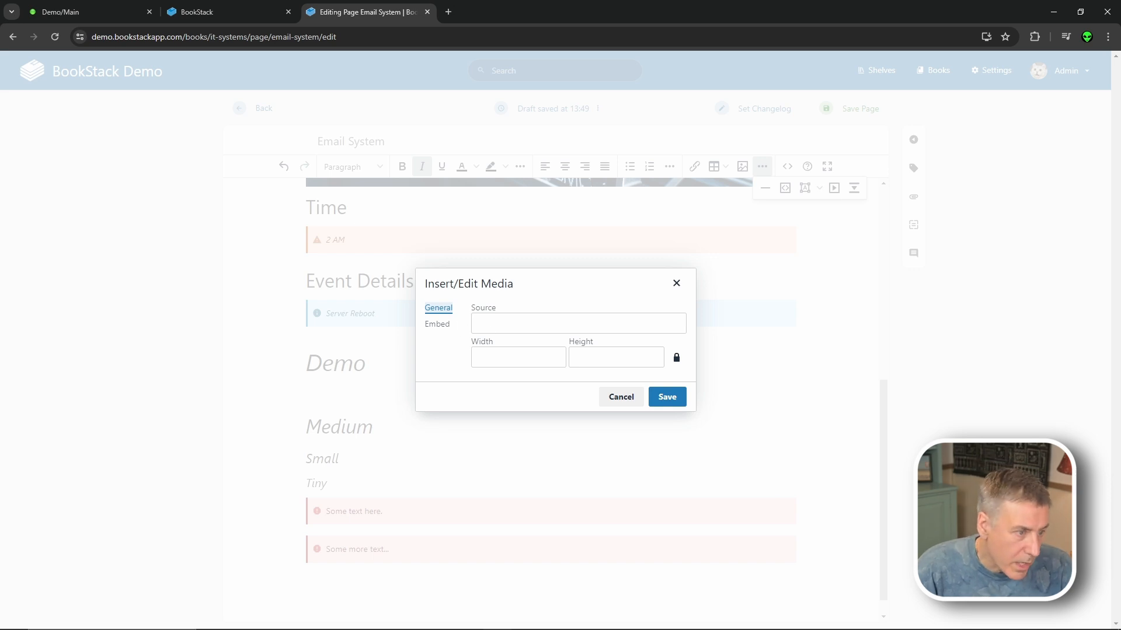
{"action": "type", "text": "https://www.youtube.com/watch?v=nkJilTYef6E"}
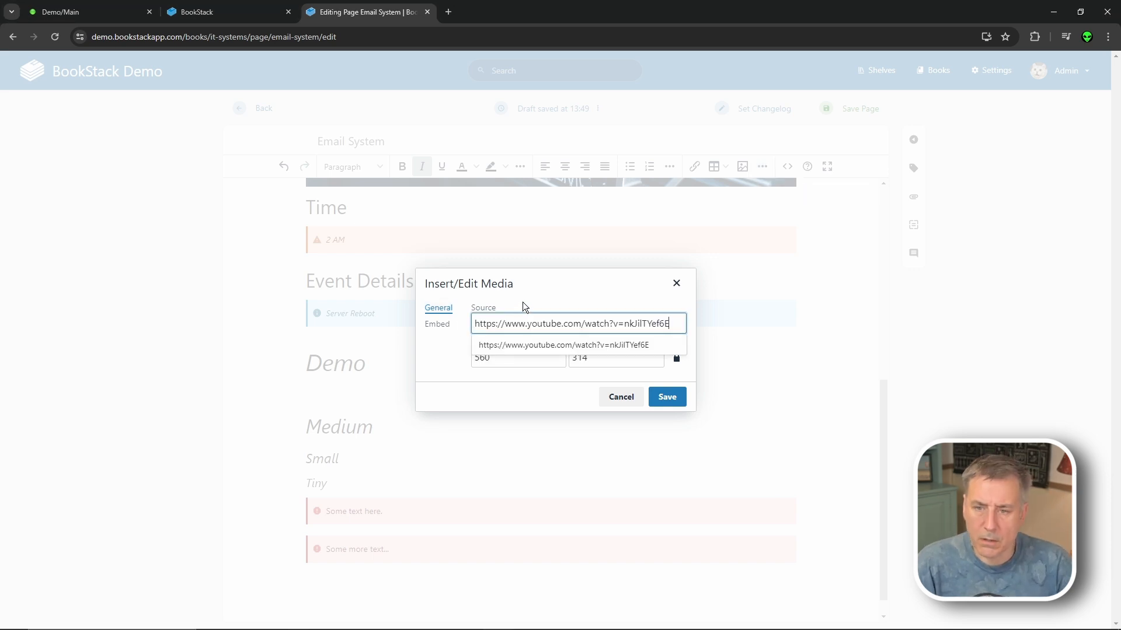
{"action": "left_click", "coordinate": [677, 398]}
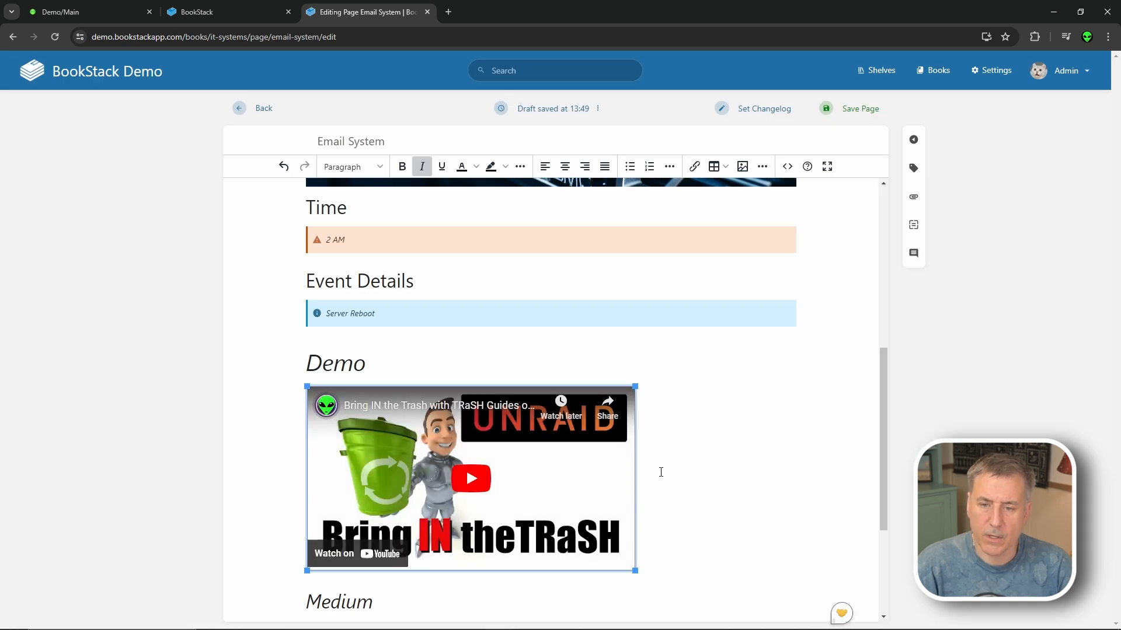
{"action": "scroll", "coordinate": [671, 456], "scroll_direction": "down", "scroll_amount": 1}
{"action": "left_click", "coordinate": [694, 489]}
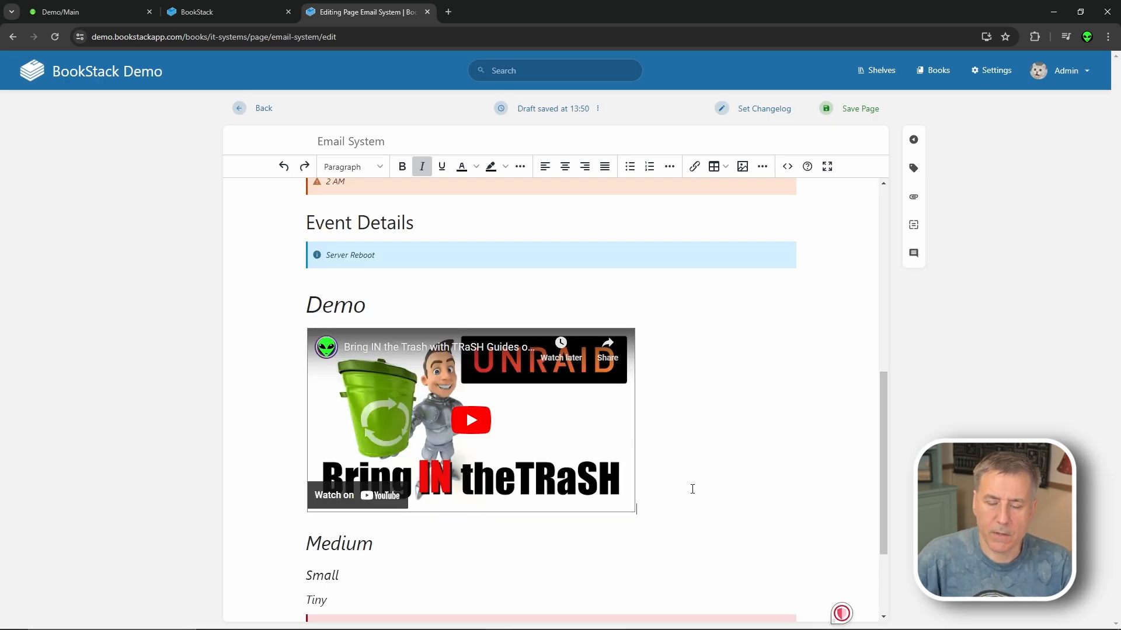
- Add the YouTube link as embed code beneath the video, leaving its URL as a text line
{"action": "key", "text": "Return"}
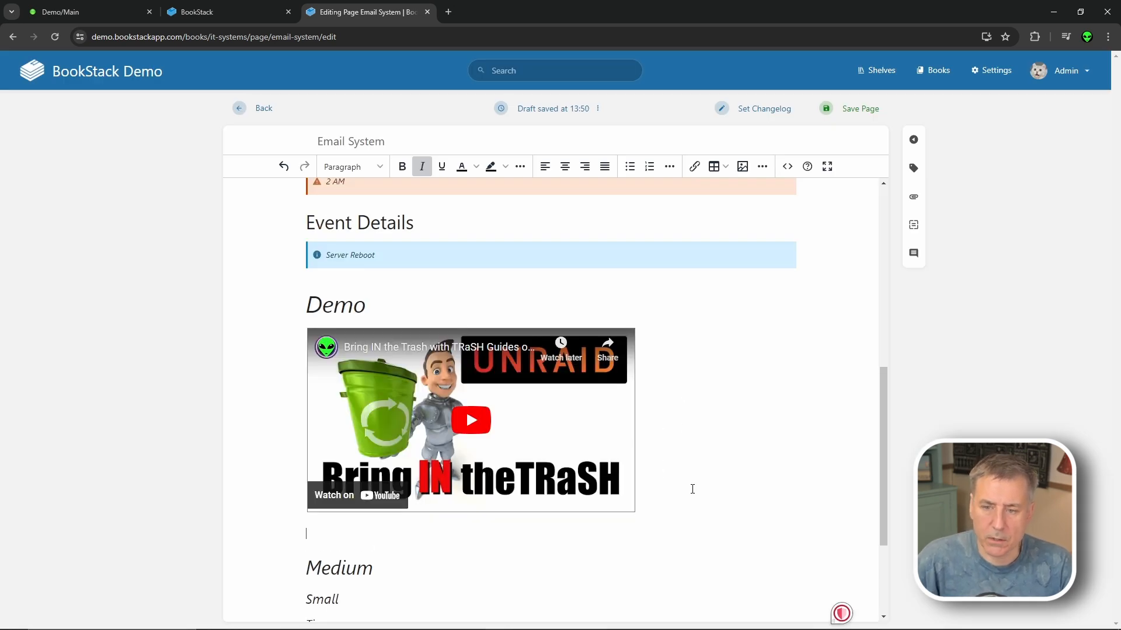
{"action": "left_click", "coordinate": [762, 167]}
{"action": "left_click", "coordinate": [805, 188]}
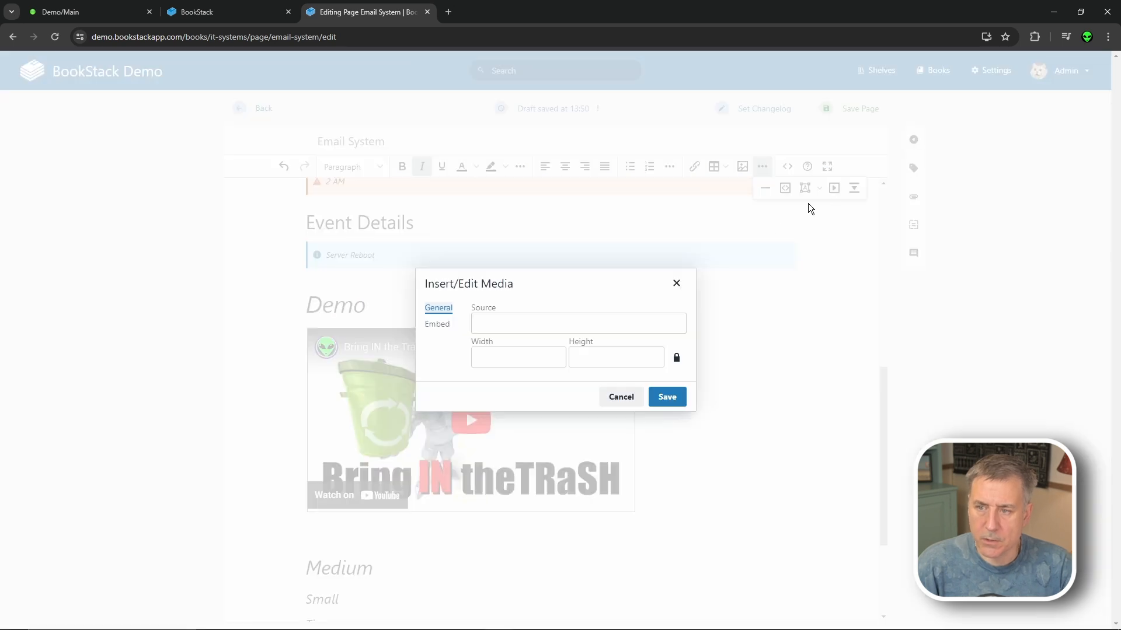
{"action": "left_click", "coordinate": [437, 323]}
{"action": "type", "text": "https://www.youtube.com/watch?v=nkJilTYef6E"}
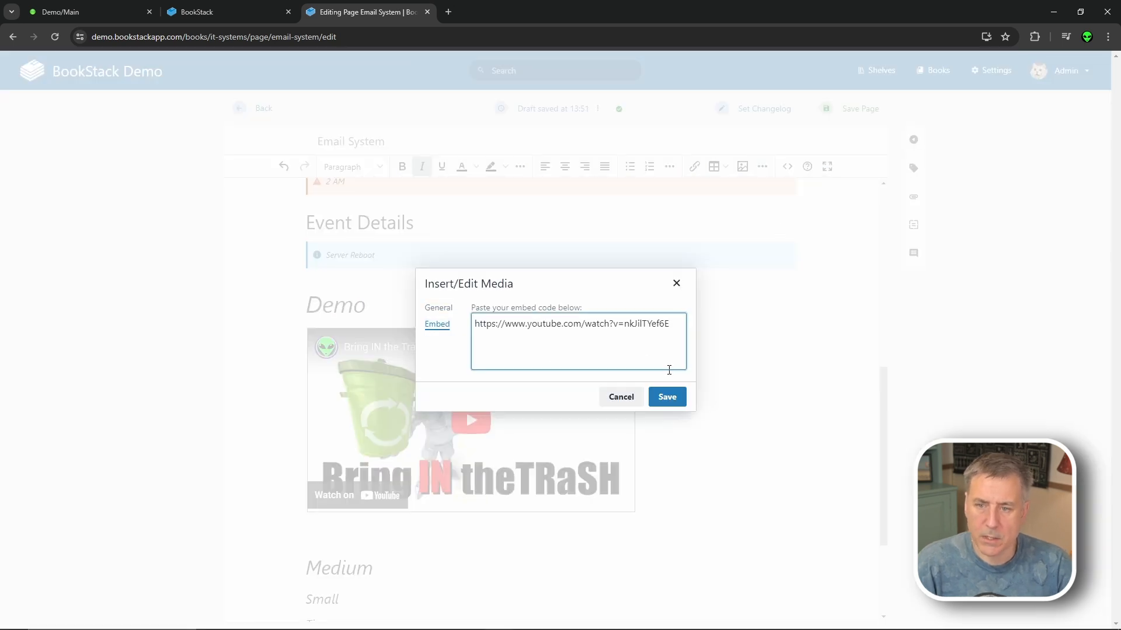
{"action": "left_click", "coordinate": [667, 396]}
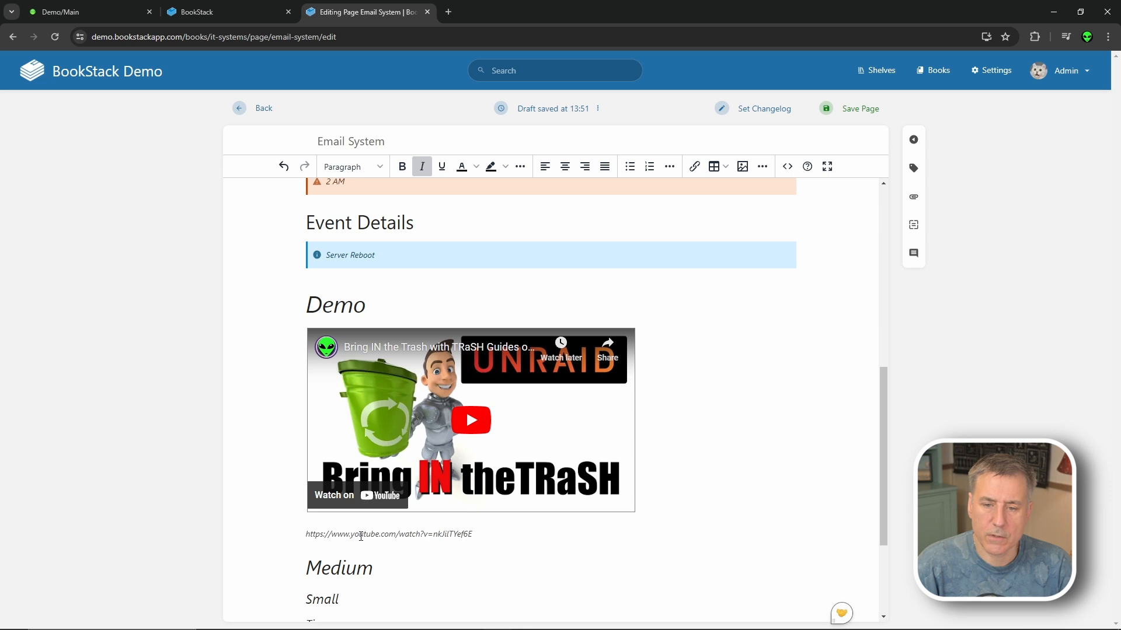
{"action": "scroll", "coordinate": [360, 523], "scroll_direction": "down", "scroll_amount": 3}
{"action": "left_click", "coordinate": [327, 568]}
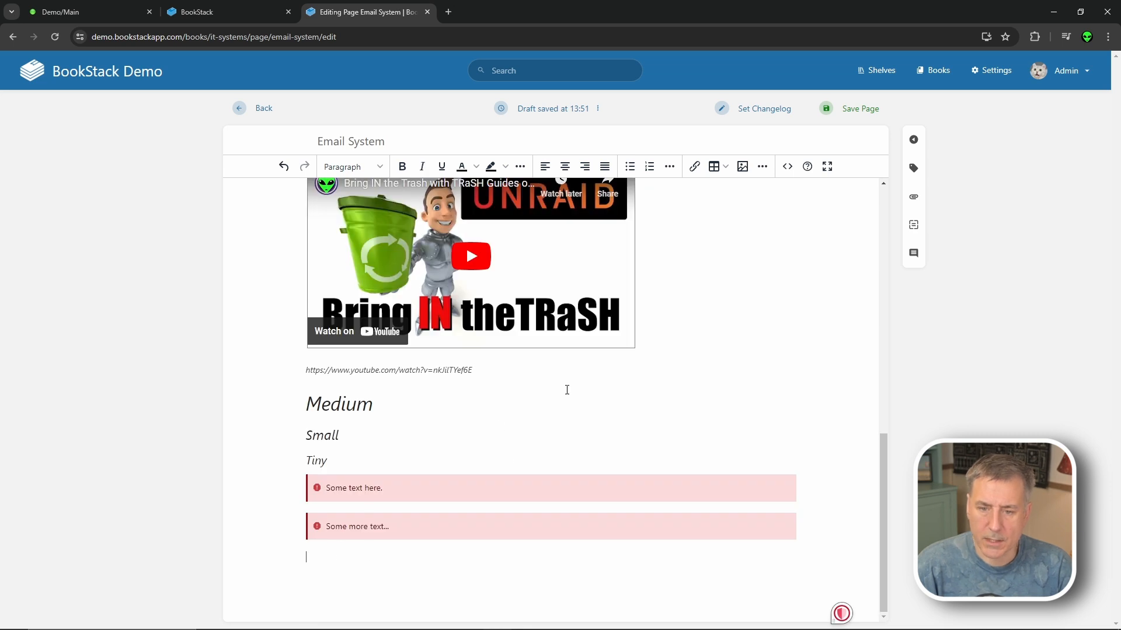
- Insert a 4x3 table below the callouts with Stufff, Goes, Here in the first row
{"action": "left_click", "coordinate": [717, 168]}
{"action": "mouse_move", "coordinate": [776, 188]}
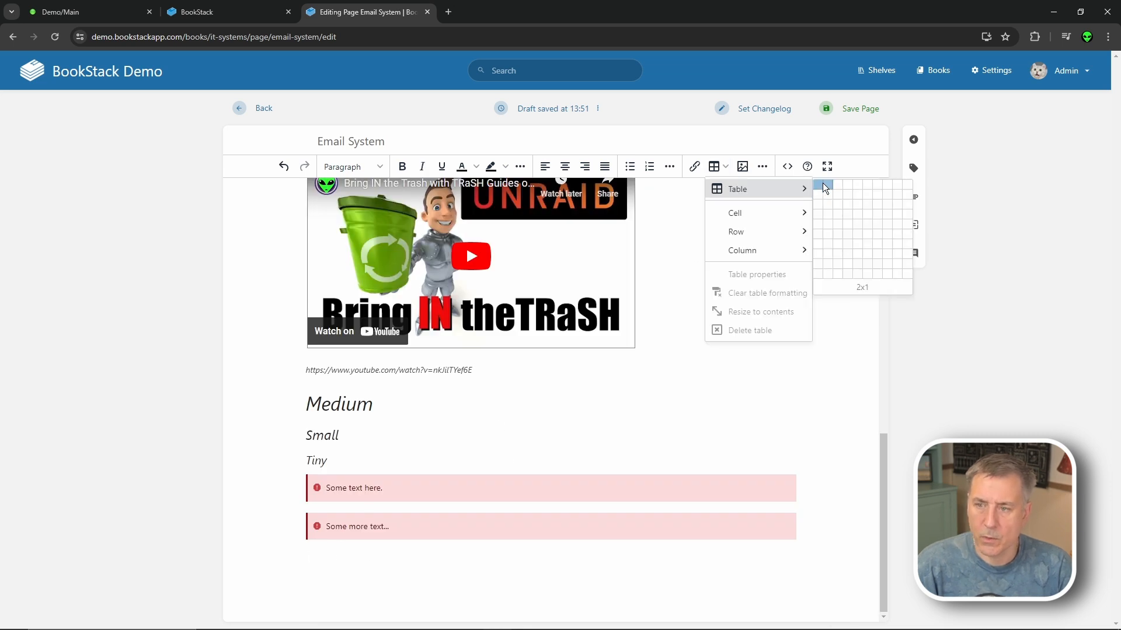
{"action": "left_click", "coordinate": [848, 201]}
{"action": "type", "text": "Stufff"}
{"action": "key", "text": "Tab"}
{"action": "type", "text": "Goes"}
{"action": "key", "text": "Tab"}
{"action": "type", "text": "Here"}
{"action": "key", "text": "Tab"}
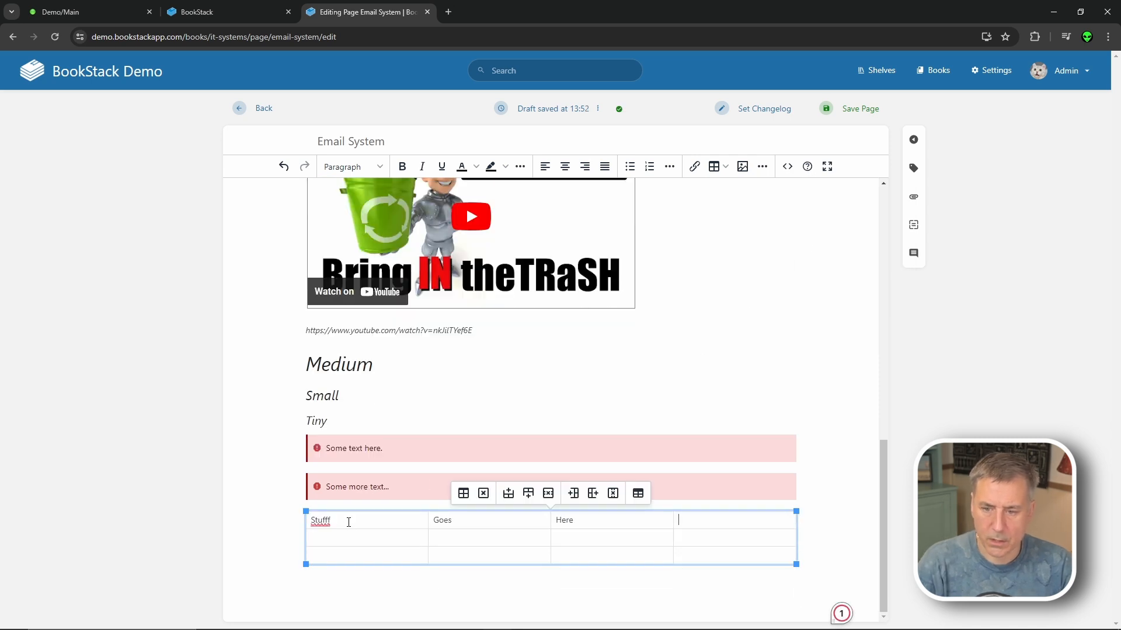
- Rename the Medium heading to Diagram and start a new paragraph beneath it
{"action": "left_click_drag", "start_coordinate": [373, 364], "coordinate": [312, 368]}
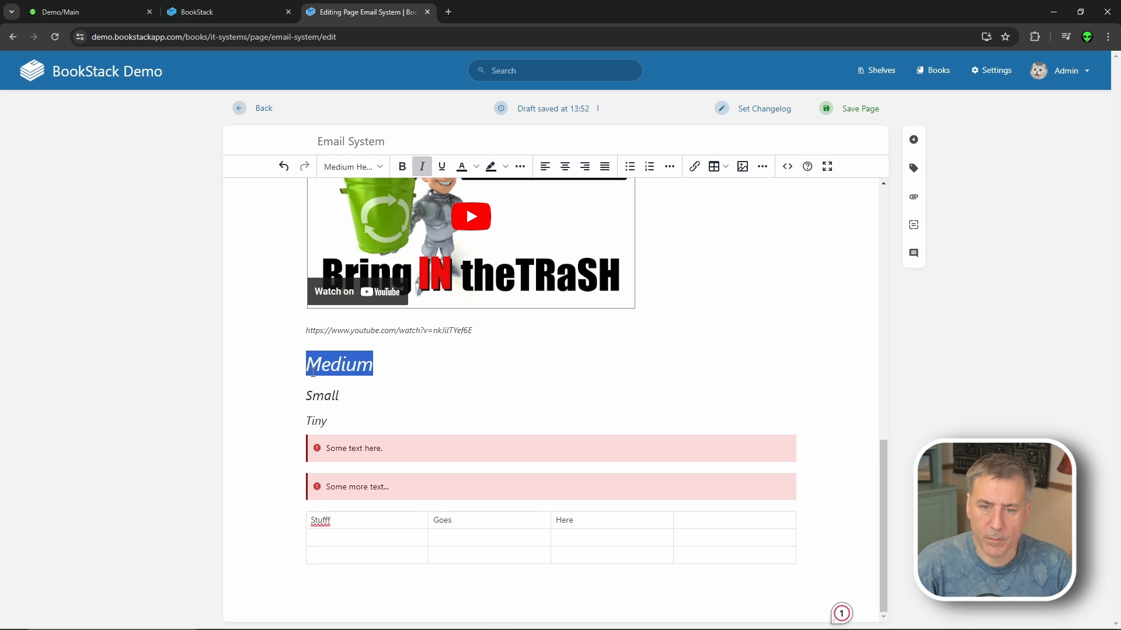
{"action": "type", "text": "Diagram"}
{"action": "key", "text": "Return"}
{"action": "left_click", "coordinate": [764, 167]}
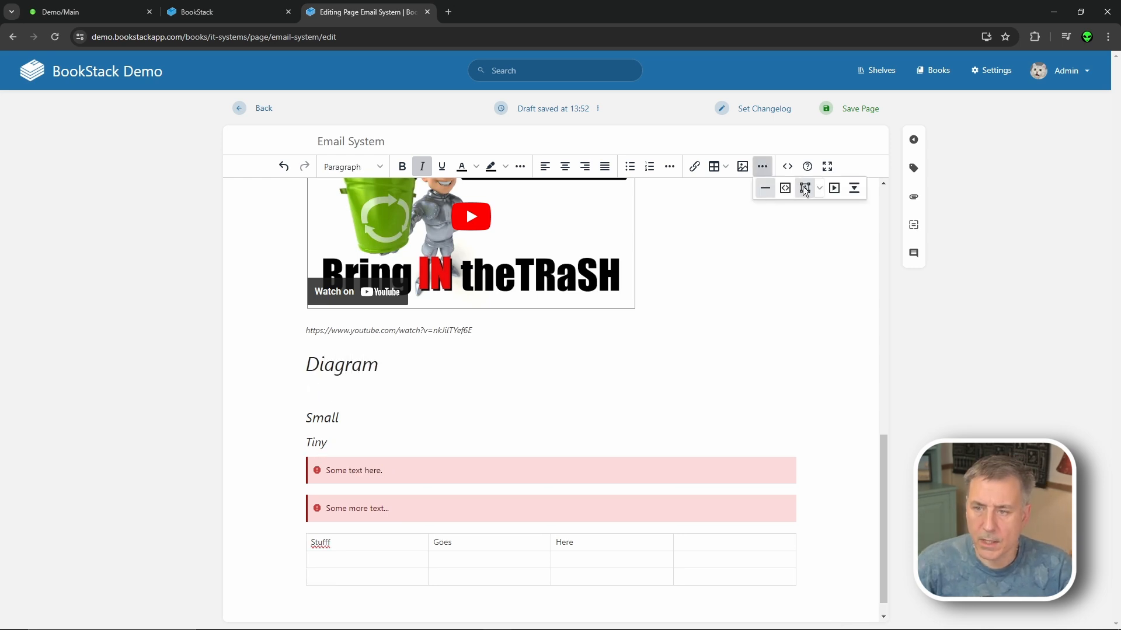
- Start a new diagrams.net drawing and place a rack cabinet shape found by searching 'rack'
{"action": "left_click", "coordinate": [804, 188]}
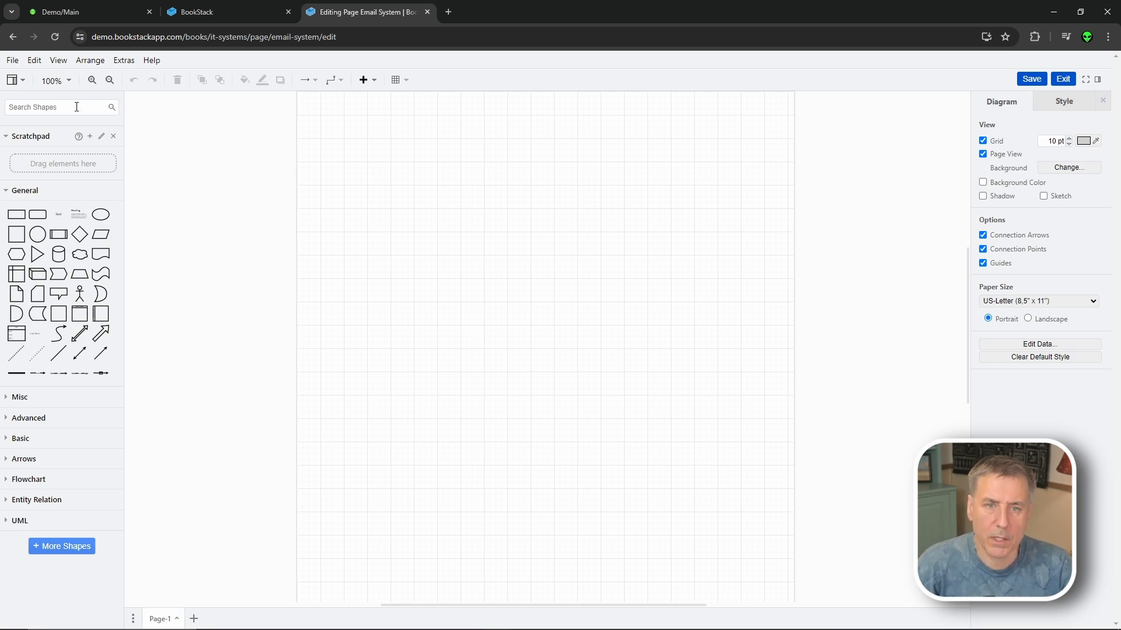
{"action": "type", "text": "rack"}
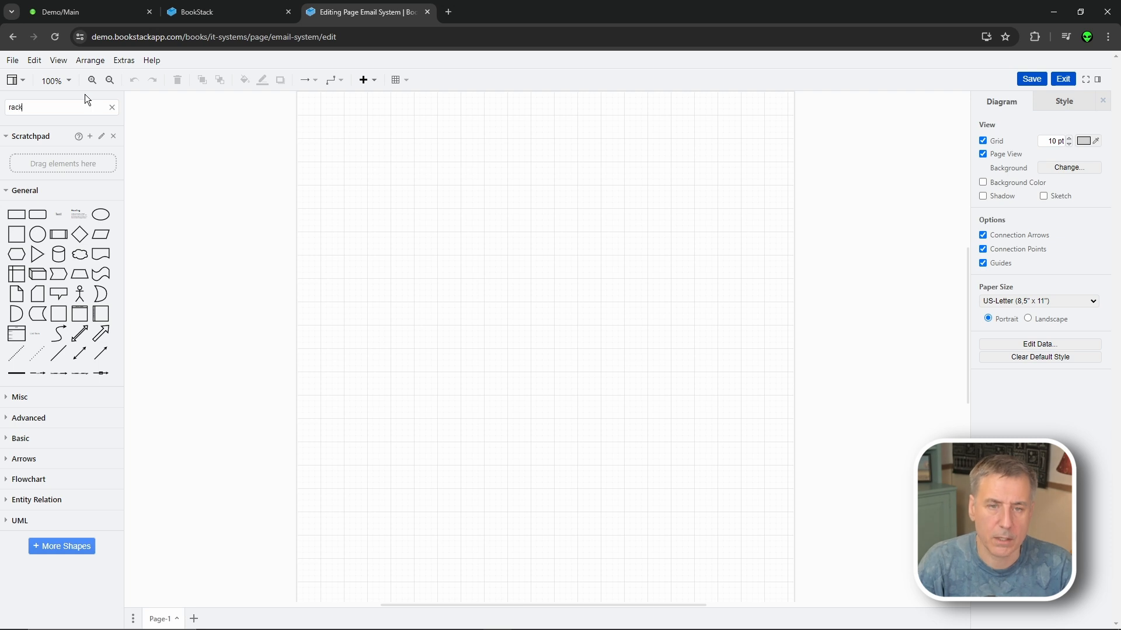
{"action": "key", "text": "Return"}
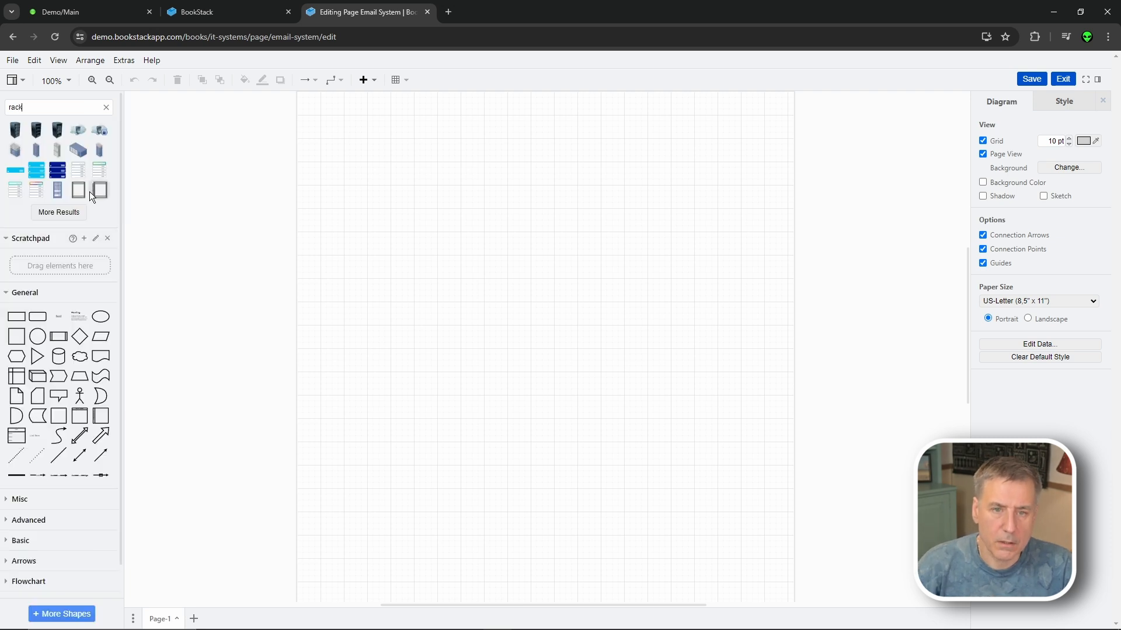
{"action": "left_click_drag", "start_coordinate": [97, 188], "coordinate": [467, 183]}
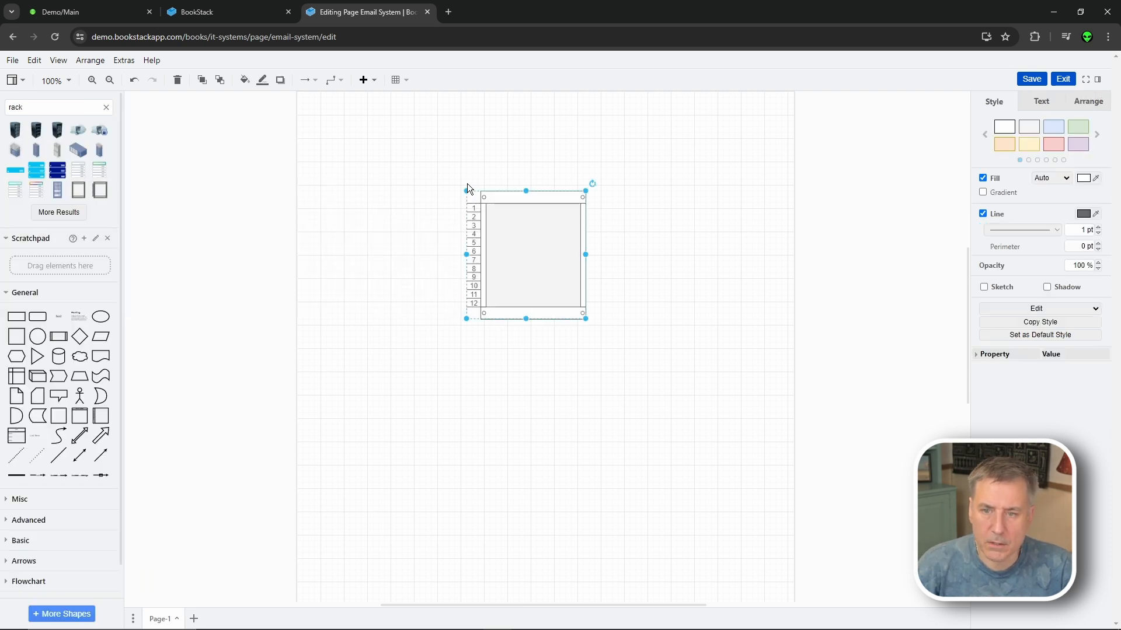
{"action": "left_click", "coordinate": [490, 392]}
- Add a cylinder below the rack and a Vertical Tree Layout to its right
{"action": "mouse_move", "coordinate": [59, 415]}
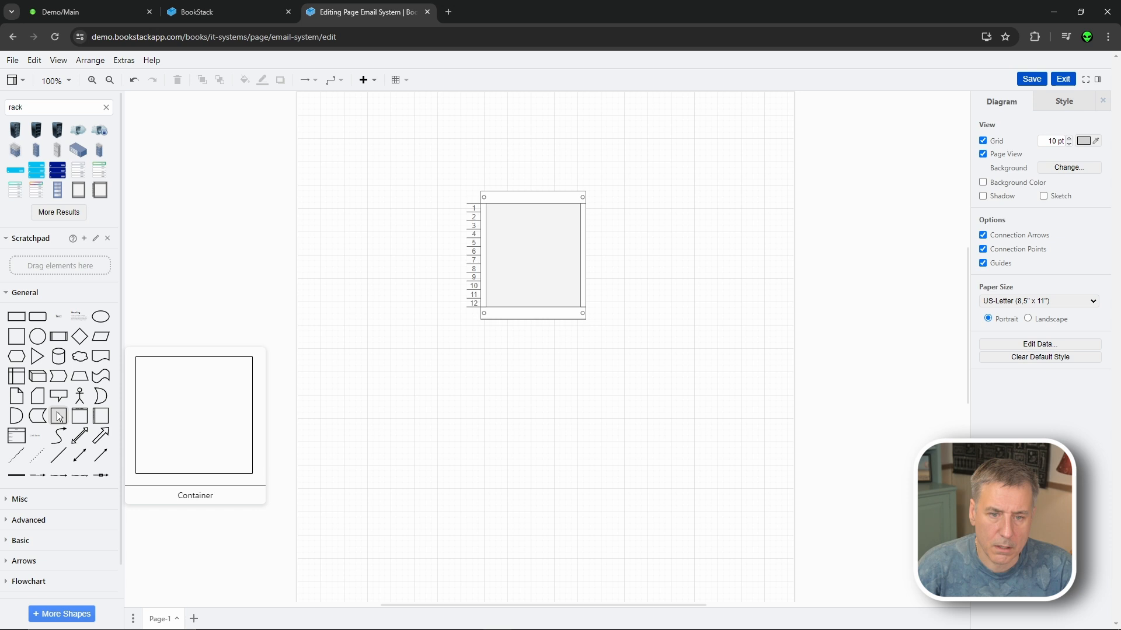
{"action": "left_click_drag", "start_coordinate": [57, 360], "coordinate": [475, 353]}
{"action": "scroll", "coordinate": [29, 503], "scroll_direction": "down", "scroll_amount": 2}
{"action": "left_click", "coordinate": [28, 485]}
{"action": "scroll", "coordinate": [44, 475], "scroll_direction": "down", "scroll_amount": 3}
{"action": "mouse_move", "coordinate": [78, 441]}
{"action": "left_click_drag", "start_coordinate": [78, 441], "coordinate": [578, 376]}
- Connect the shapes with an arrow and a bidirectional connector, then save and exit the diagram
{"action": "left_click_drag", "start_coordinate": [100, 236], "coordinate": [489, 365]}
{"action": "left_click", "coordinate": [288, 337]}
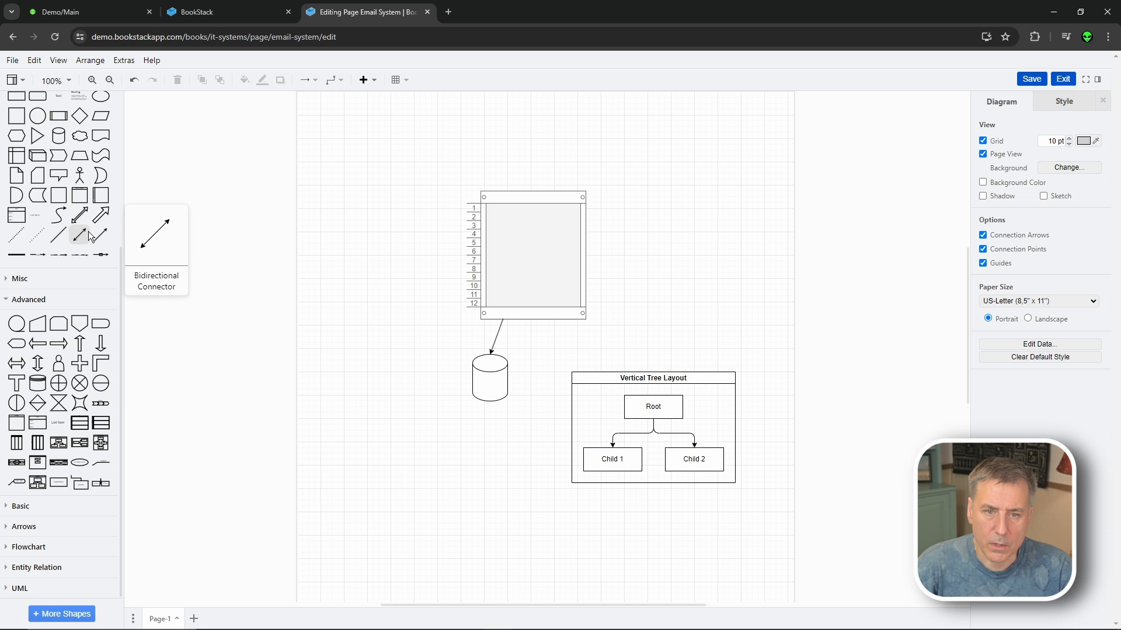
{"action": "left_click_drag", "start_coordinate": [80, 235], "coordinate": [504, 373]}
{"action": "left_click_drag", "start_coordinate": [565, 342], "coordinate": [572, 395]}
{"action": "left_click", "coordinate": [1031, 79]}
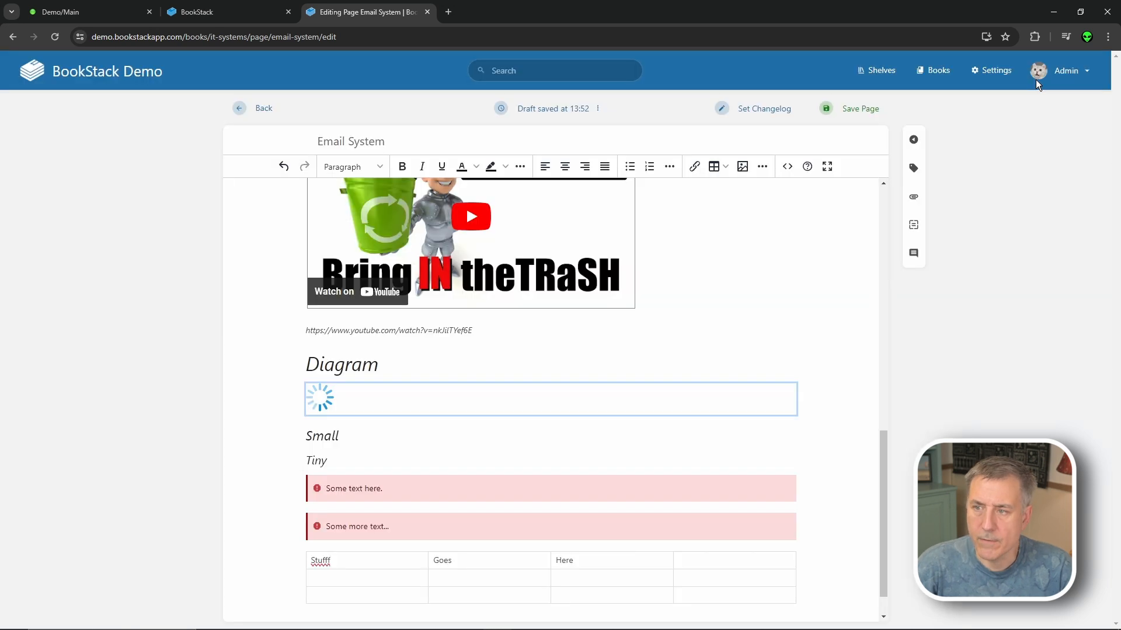
- Insert a C++ code block containing '#include diagram' on a new line below the Small heading
{"action": "scroll", "coordinate": [743, 348], "scroll_direction": "down", "scroll_amount": 3}
{"action": "scroll", "coordinate": [743, 348], "scroll_direction": "up", "scroll_amount": 1}
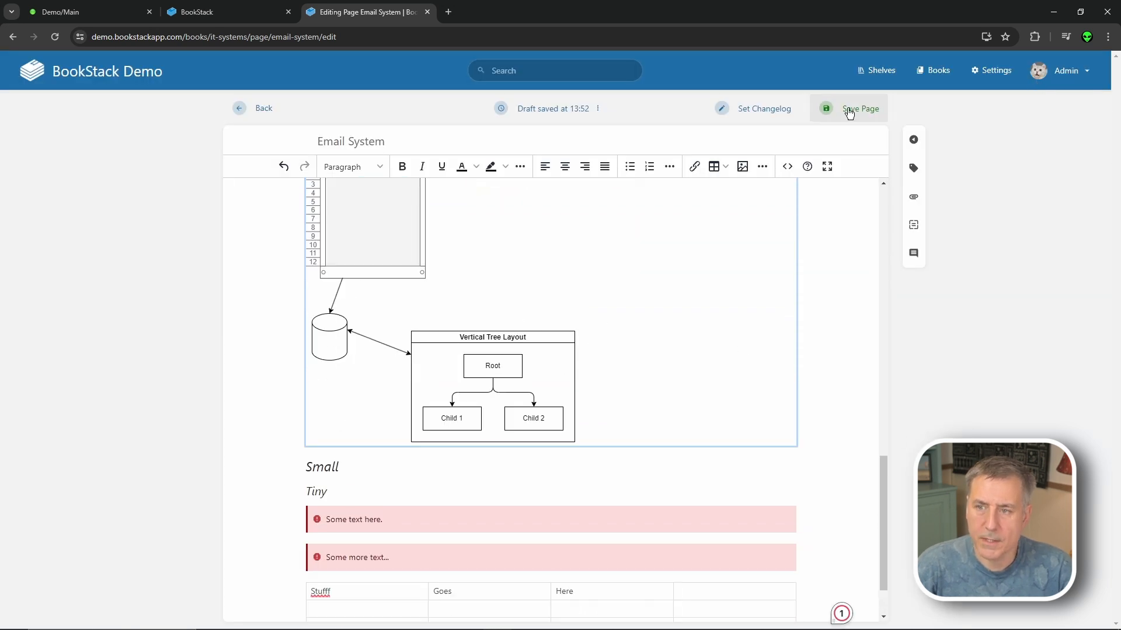
{"action": "scroll", "coordinate": [363, 396], "scroll_direction": "down", "scroll_amount": 1}
{"action": "left_click", "coordinate": [363, 396]}
{"action": "key", "text": "Return"}
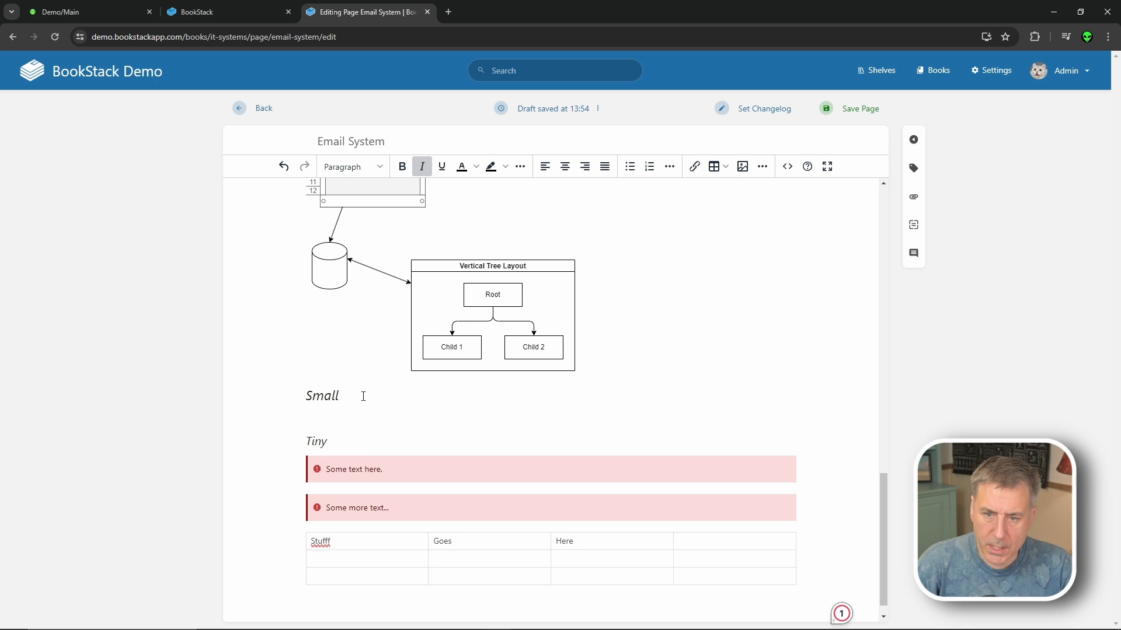
{"action": "left_click", "coordinate": [762, 166]}
{"action": "left_click", "coordinate": [787, 187]}
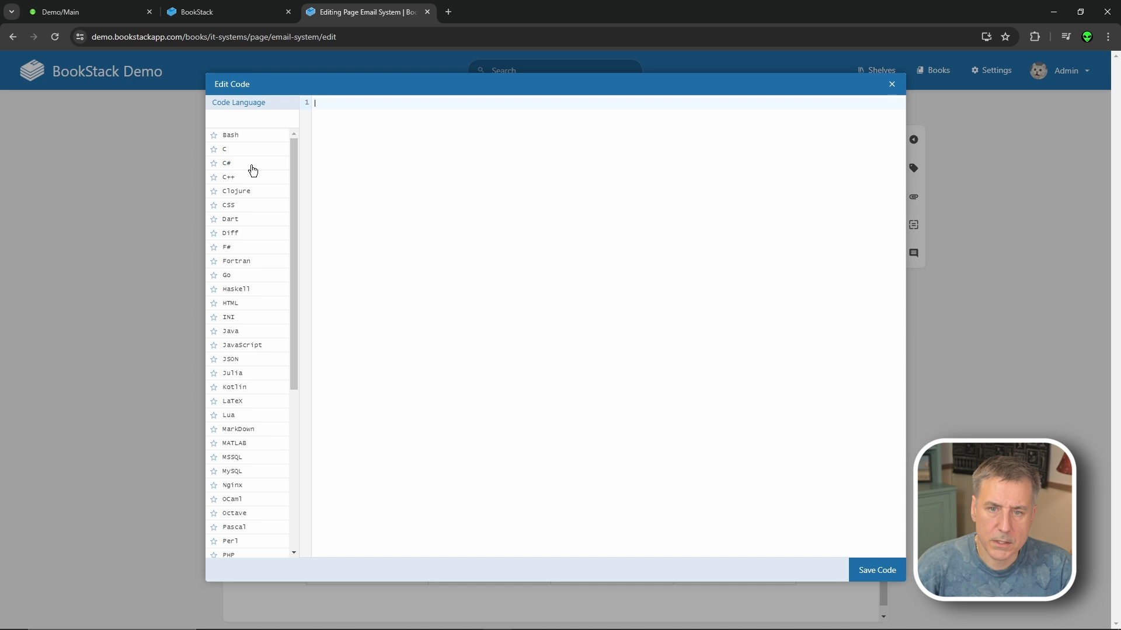
{"action": "left_click", "coordinate": [250, 185]}
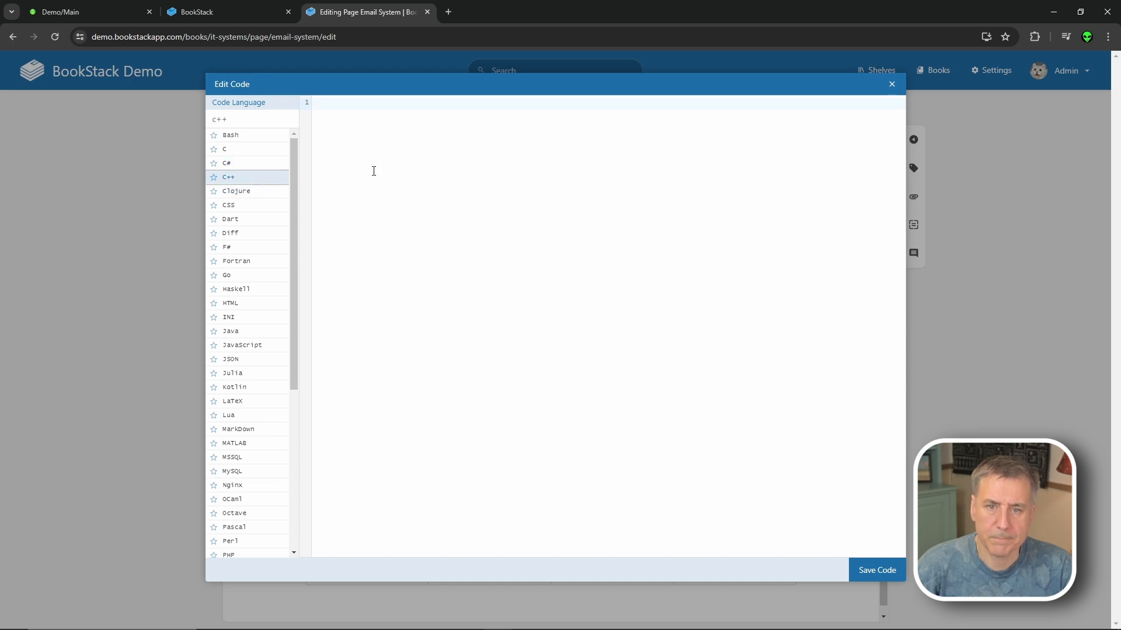
{"action": "type", "text": "#include diagram"}
{"action": "left_click", "coordinate": [875, 570]}
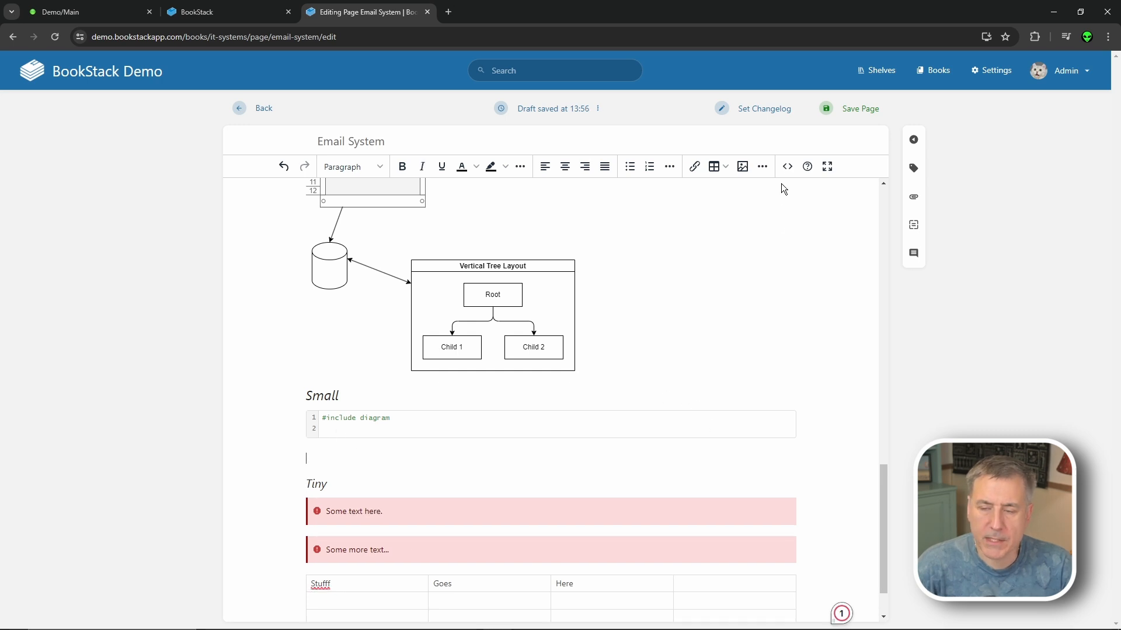
{"action": "left_click", "coordinate": [762, 167]}
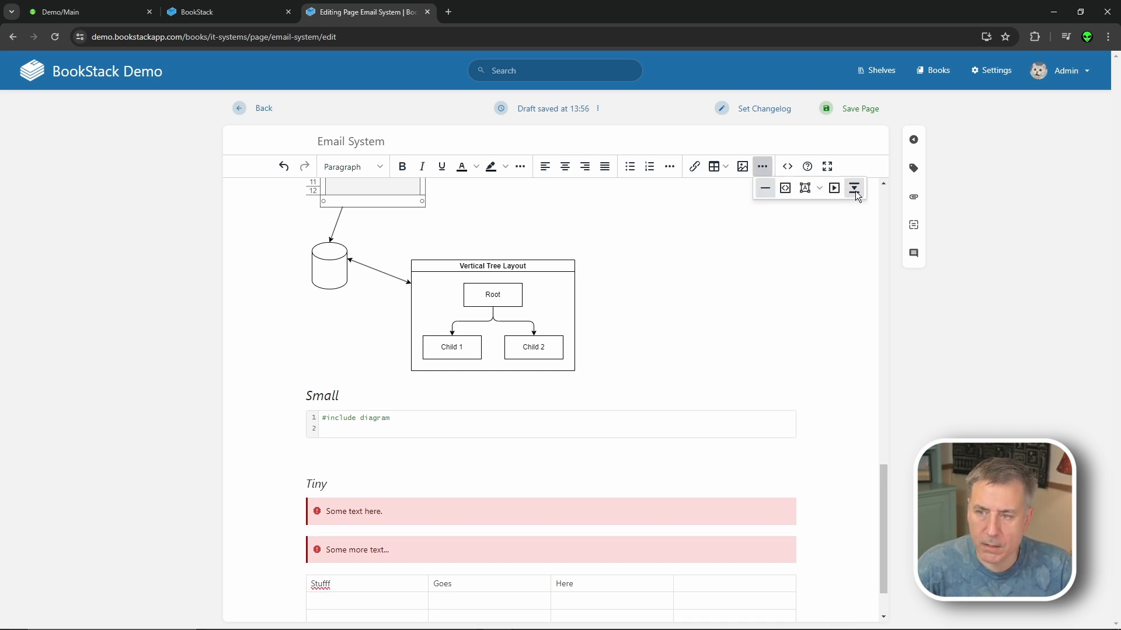
- Add an 'Important stuff' collapsible block holding 'Super Secret Info here.' and save the page
{"action": "left_click", "coordinate": [837, 190]}
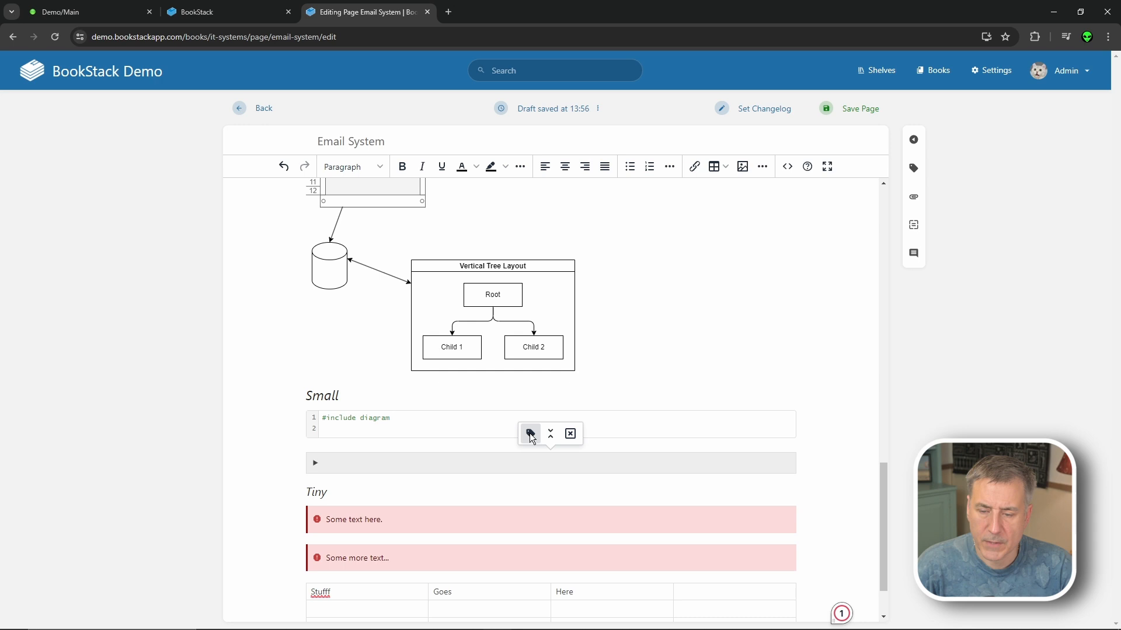
{"action": "left_click", "coordinate": [530, 433]}
{"action": "type", "text": "Important stuff"}
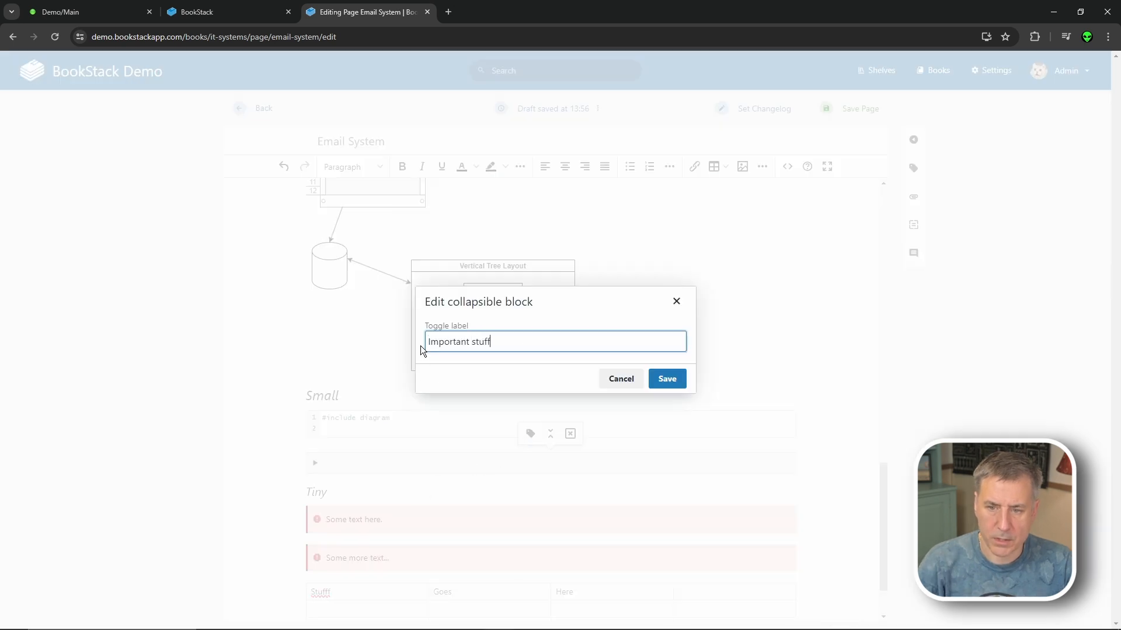
{"action": "key", "text": "Return"}
{"action": "left_click", "coordinate": [314, 486]}
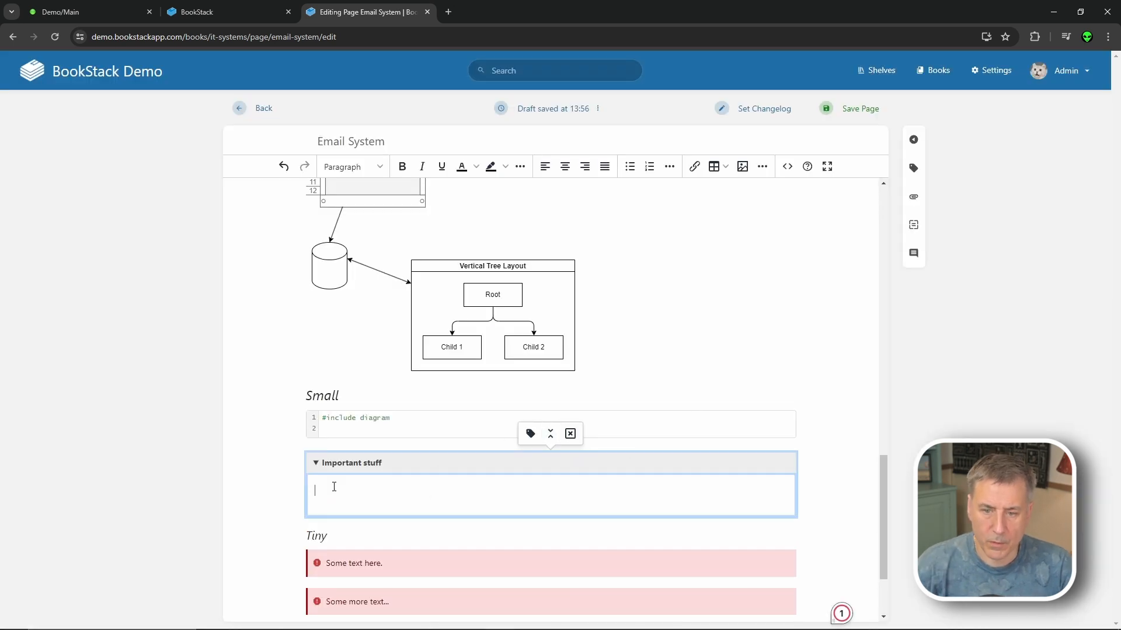
{"action": "type", "text": "Super Secr"}
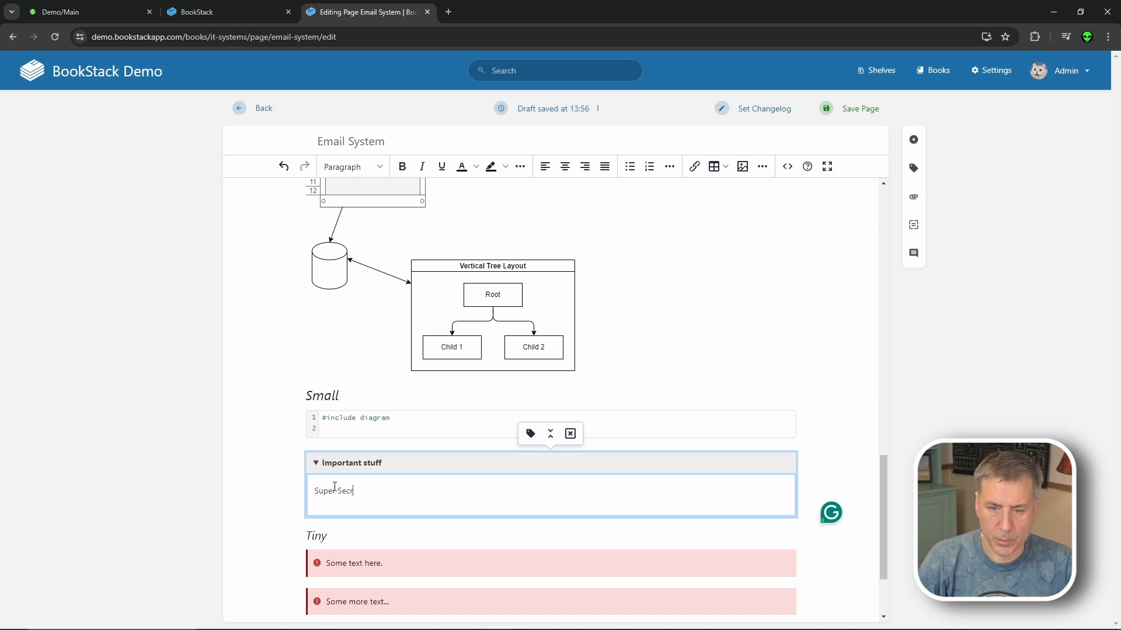
{"action": "type", "text": "et Info here."}
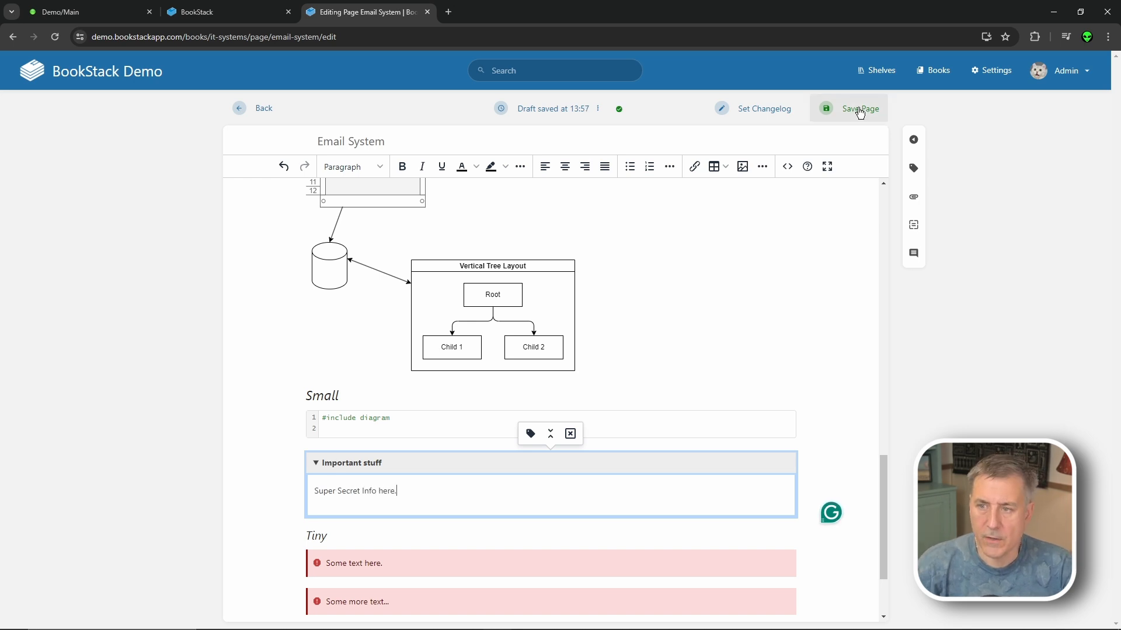
{"action": "left_click", "coordinate": [860, 113]}
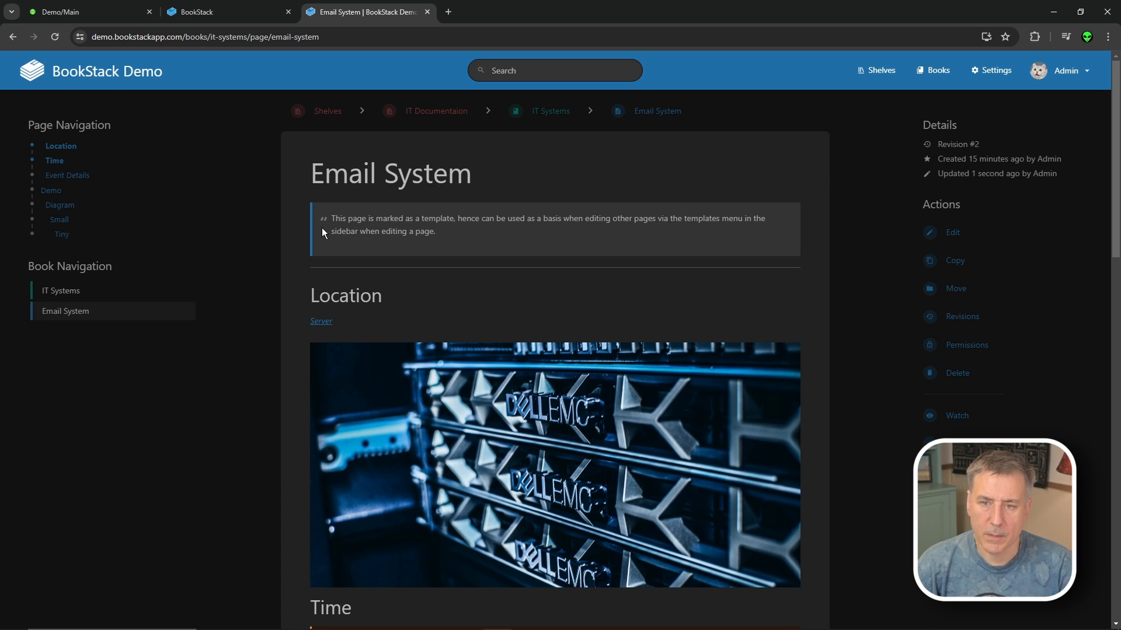
- Follow the Server link and return, then play and pause the embedded Demo video
{"action": "scroll", "coordinate": [347, 293], "scroll_direction": "down", "scroll_amount": 2}
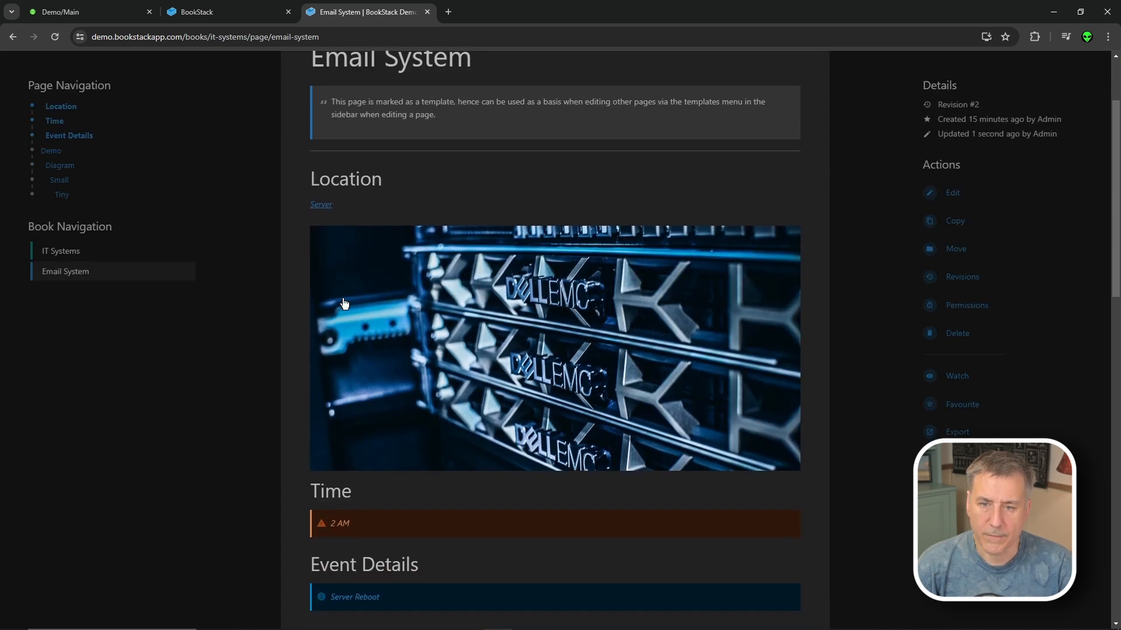
{"action": "left_click", "coordinate": [321, 206]}
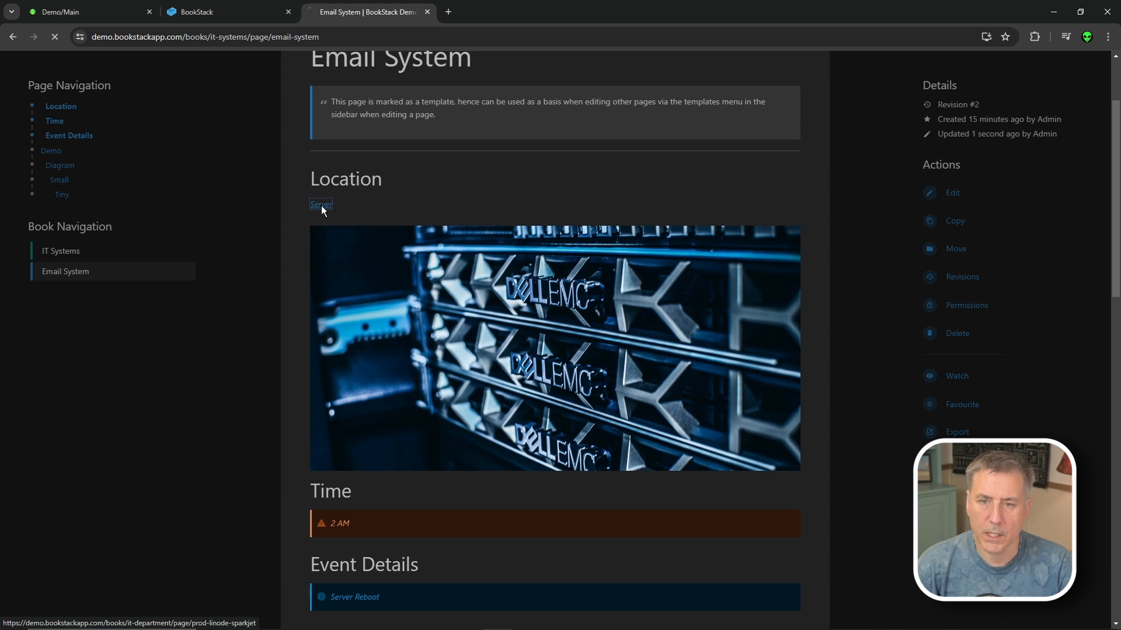
{"action": "key", "text": "alt+Left"}
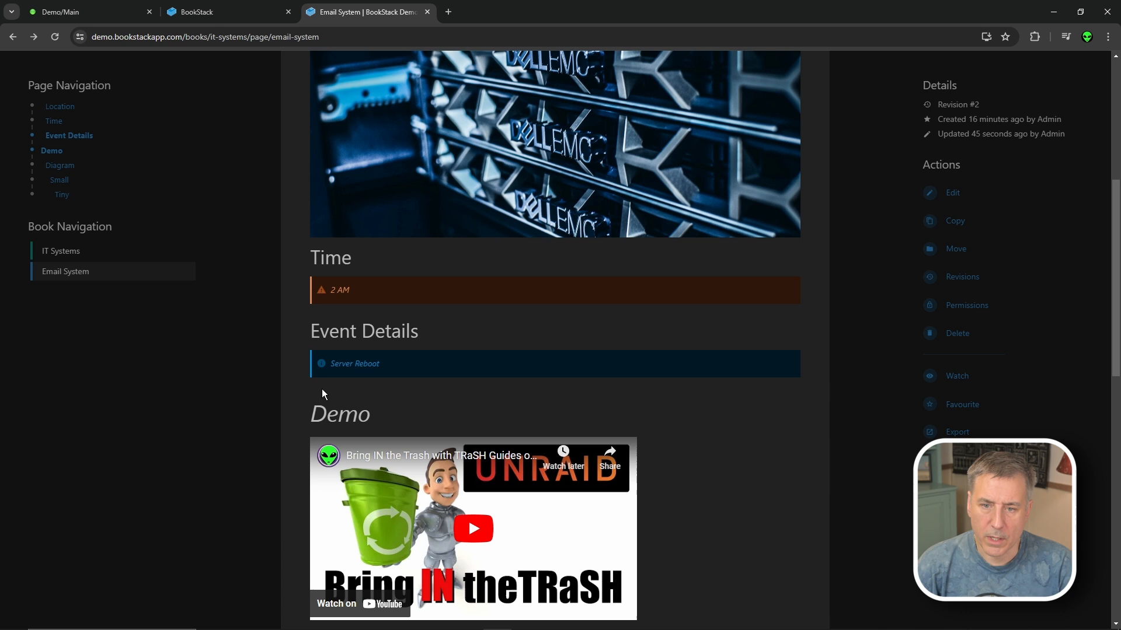
{"action": "scroll", "coordinate": [475, 370], "scroll_direction": "down", "scroll_amount": 3}
{"action": "left_click", "coordinate": [474, 365]}
{"action": "left_click", "coordinate": [469, 358]}
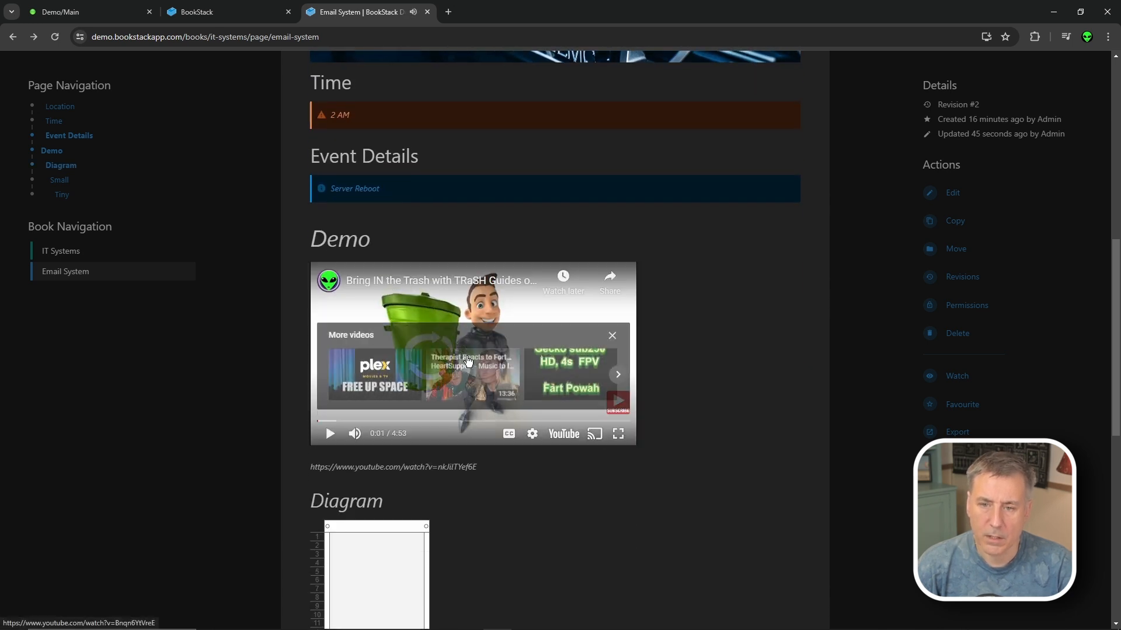
- Expand and collapse the Important stuff block, then switch to the Unraid server's tab
{"action": "scroll", "coordinate": [409, 353], "scroll_direction": "down", "scroll_amount": 2}
{"action": "scroll", "coordinate": [440, 373], "scroll_direction": "down", "scroll_amount": 4}
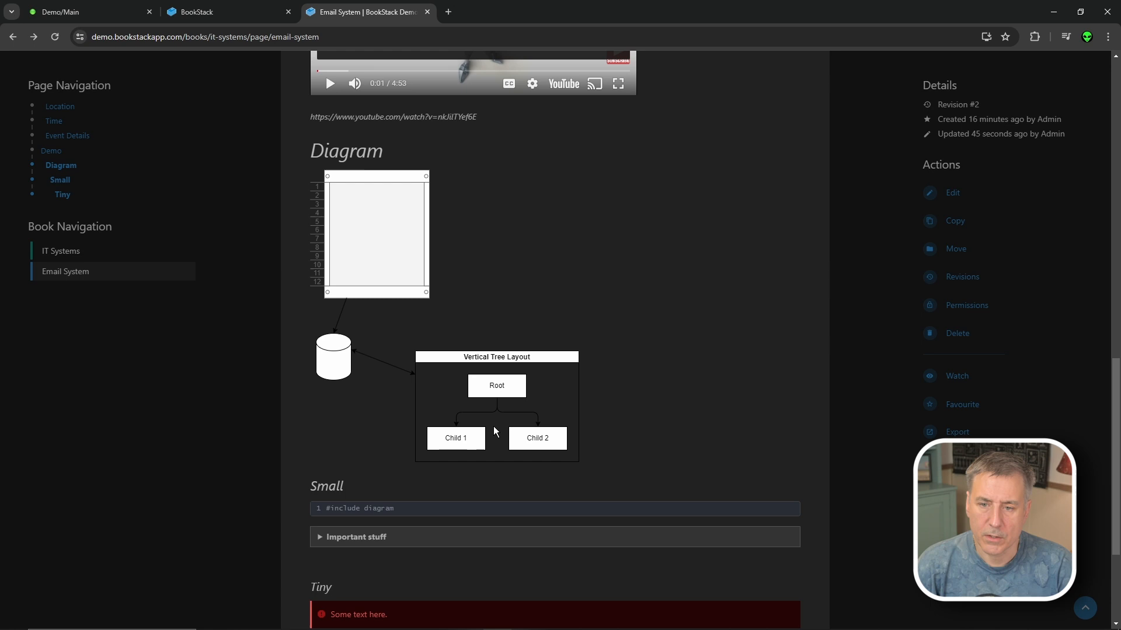
{"action": "scroll", "coordinate": [386, 282], "scroll_direction": "down", "scroll_amount": 2}
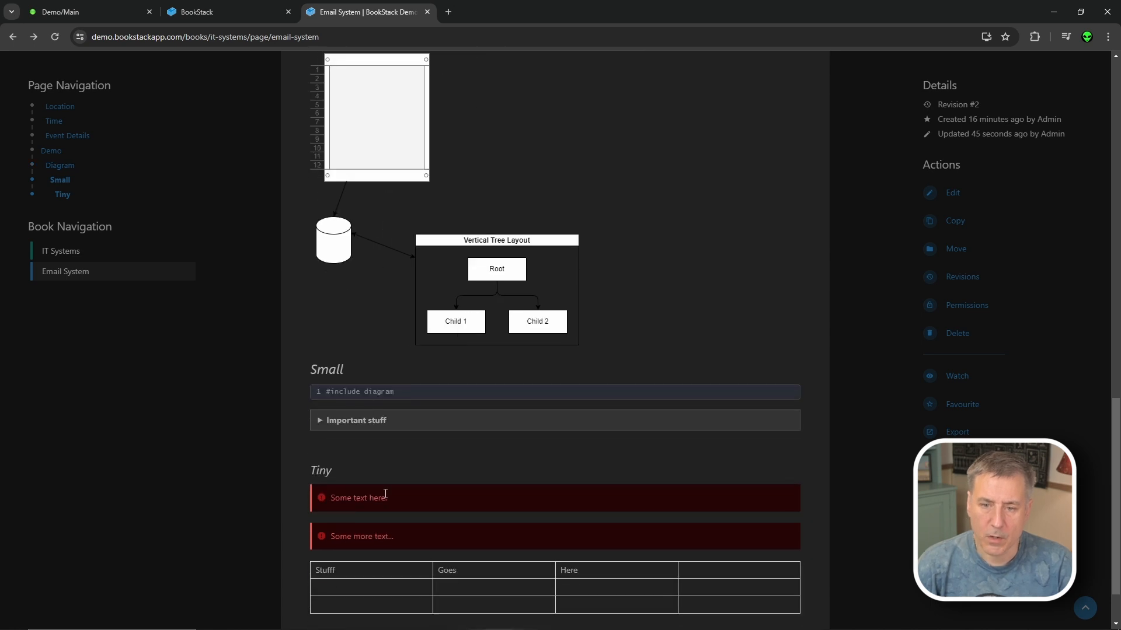
{"action": "scroll", "coordinate": [327, 420], "scroll_direction": "down", "scroll_amount": 1}
{"action": "left_click", "coordinate": [318, 349]}
{"action": "left_click", "coordinate": [318, 349]}
{"action": "key", "text": "Home"}
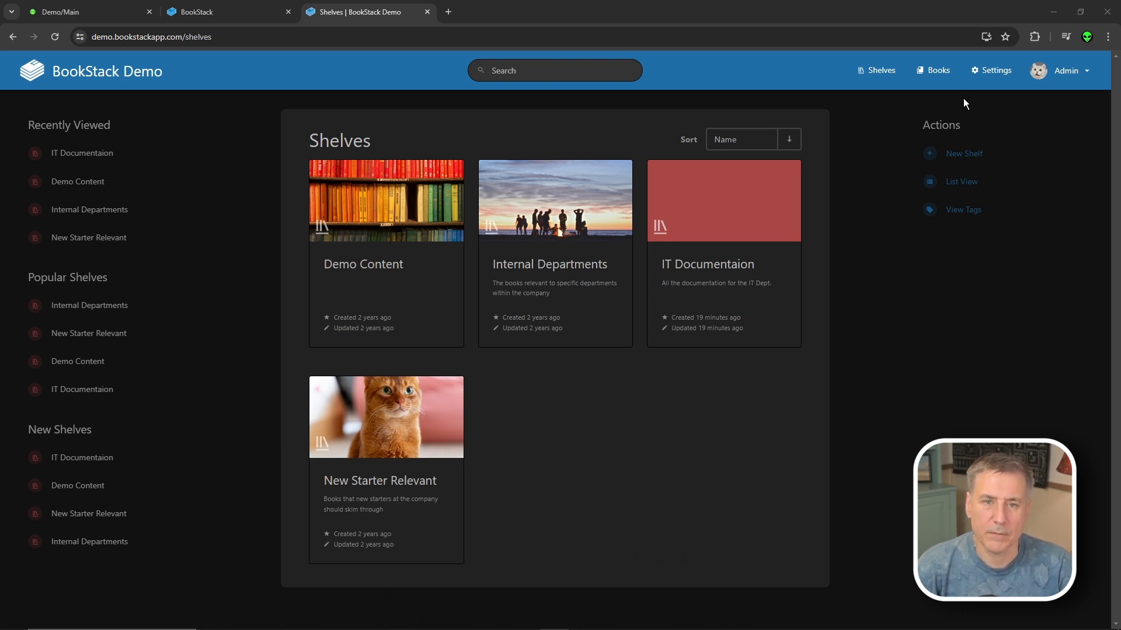
{"action": "left_click", "coordinate": [96, 12]}
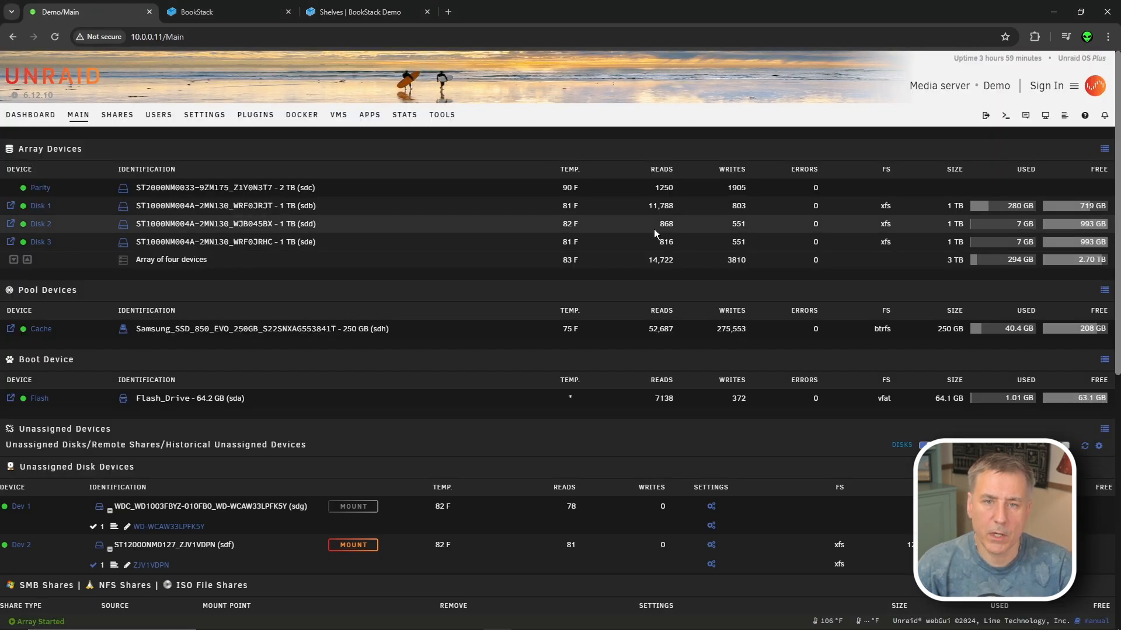
{"action": "left_click", "coordinate": [369, 115]}
- Search the Unraid app store for bookstack and start installing it
{"action": "left_click", "coordinate": [184, 149]}
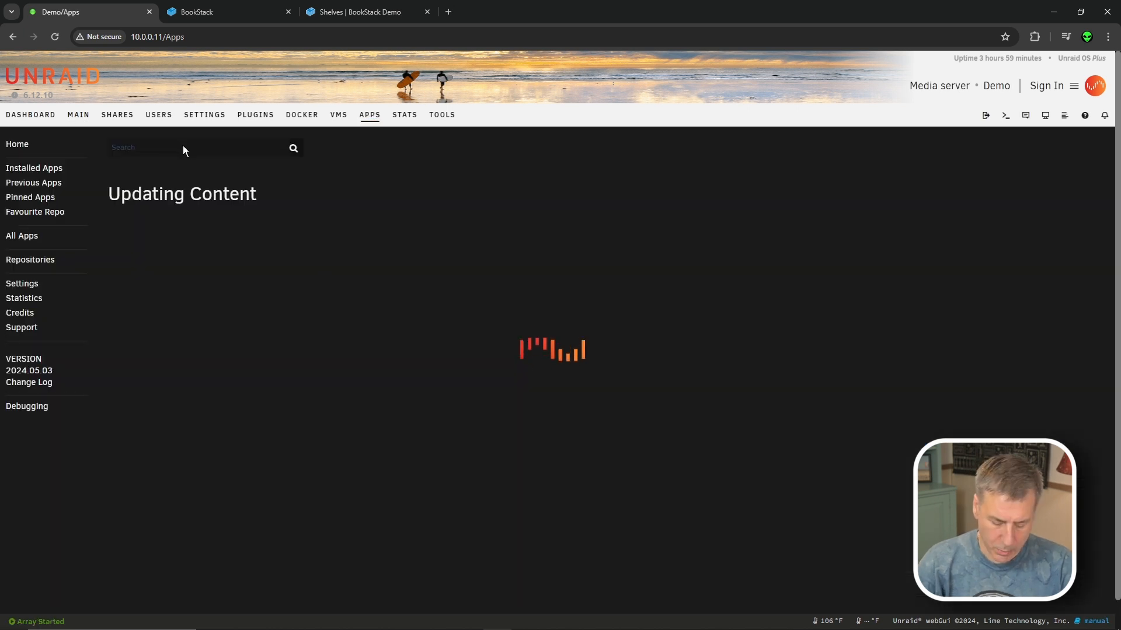
{"action": "type", "text": "bookstack"}
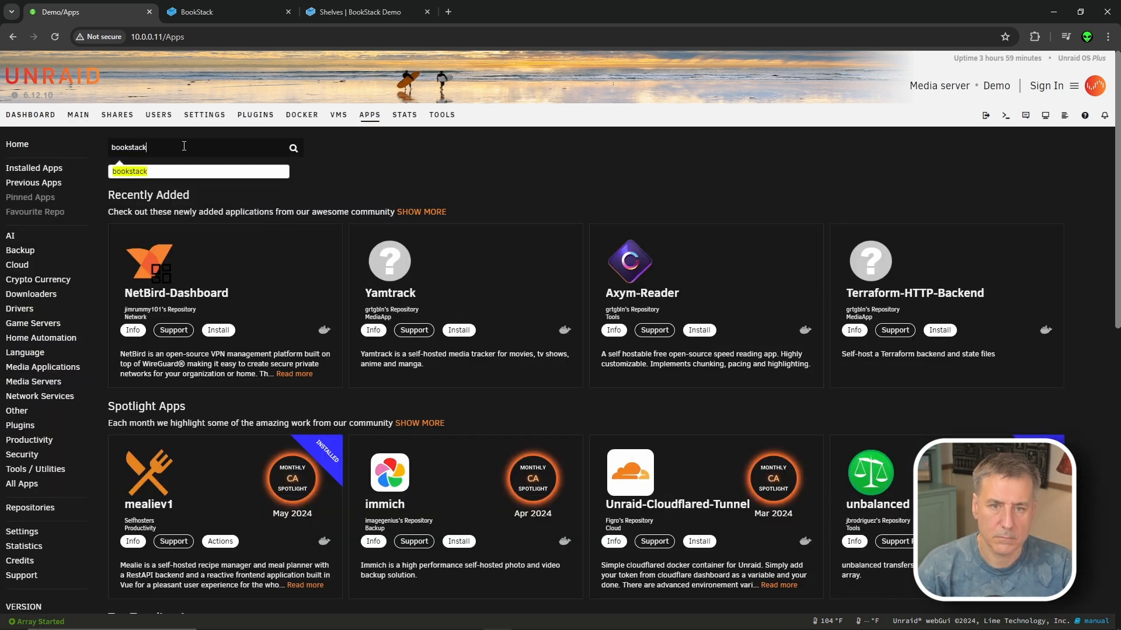
{"action": "key", "text": "Return"}
{"action": "left_click", "coordinate": [222, 308]}
{"action": "left_click", "coordinate": [222, 300]}
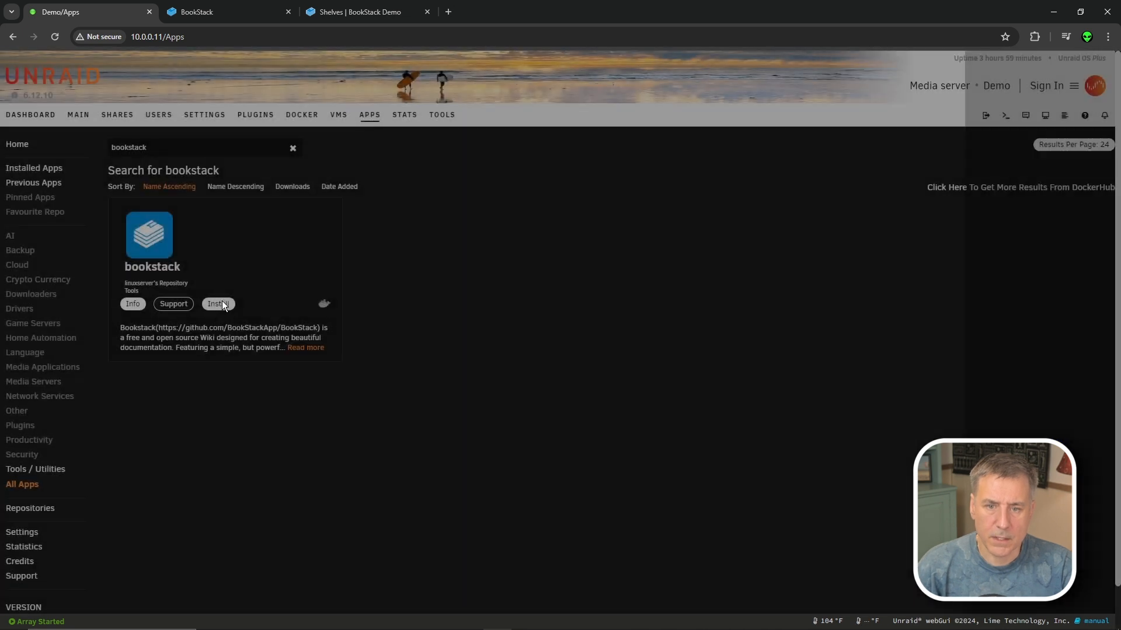
{"action": "left_click", "coordinate": [222, 300]}
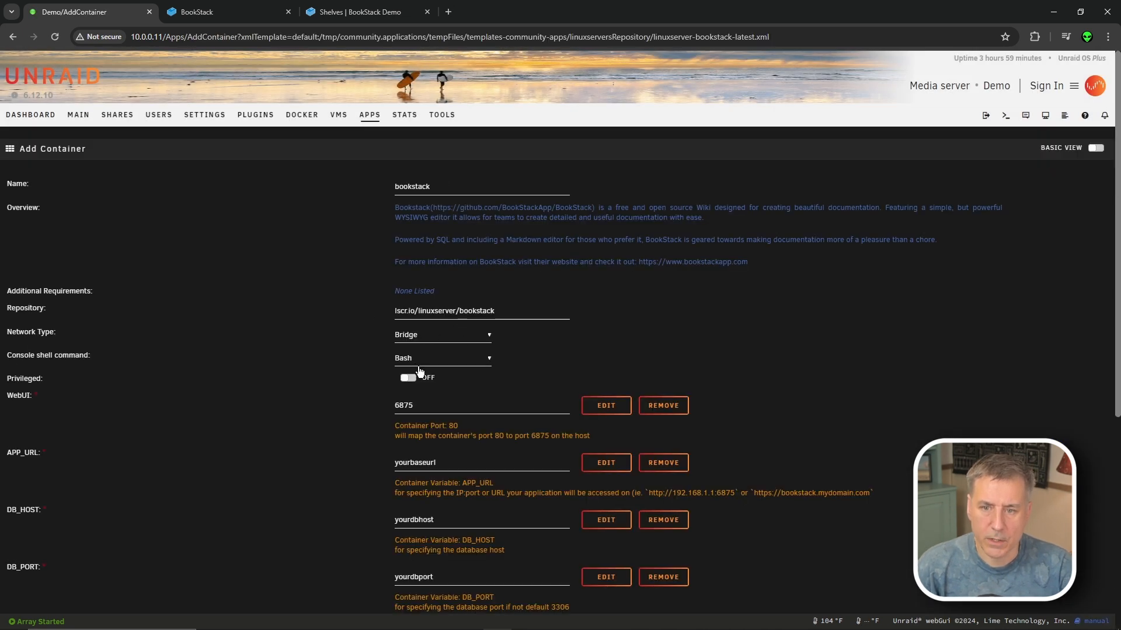
- Check the WebUI port 6875 against the ports already allocated to other containers
{"action": "left_click_drag", "start_coordinate": [427, 408], "coordinate": [406, 405]}
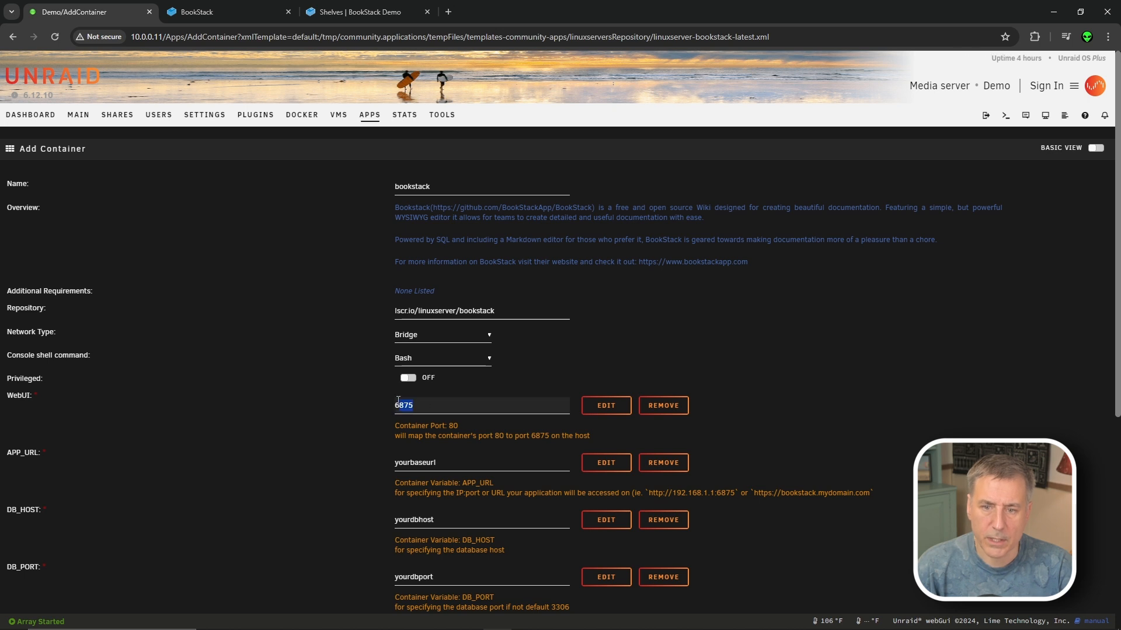
{"action": "key", "text": "ctrl+f"}
{"action": "scroll", "coordinate": [782, 275], "scroll_direction": "down", "scroll_amount": 5}
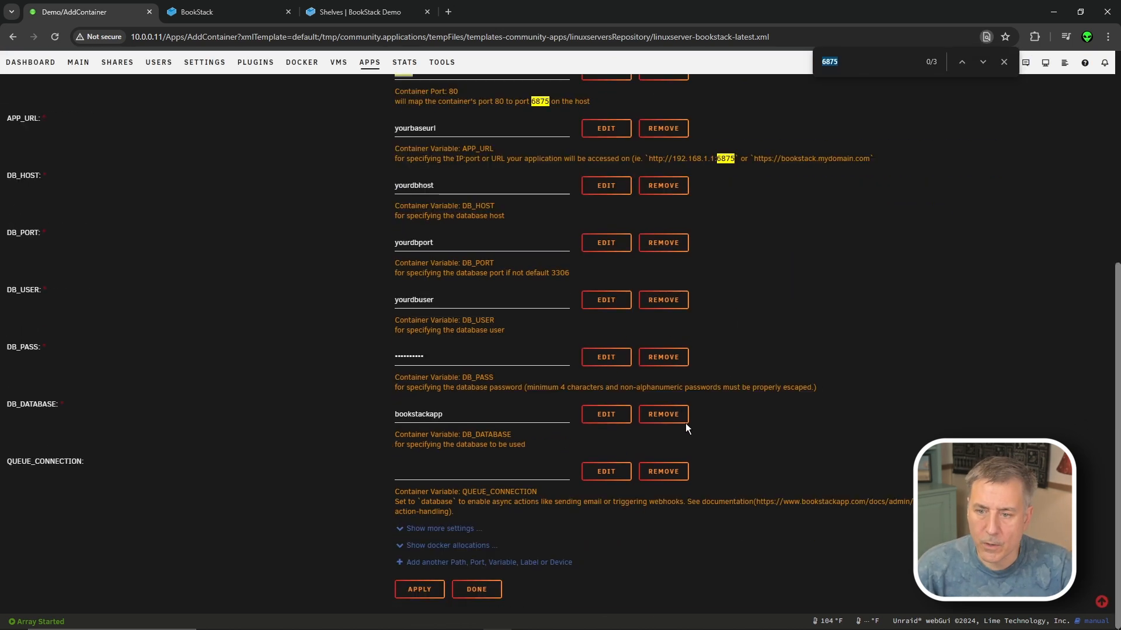
{"action": "left_click", "coordinate": [423, 552]}
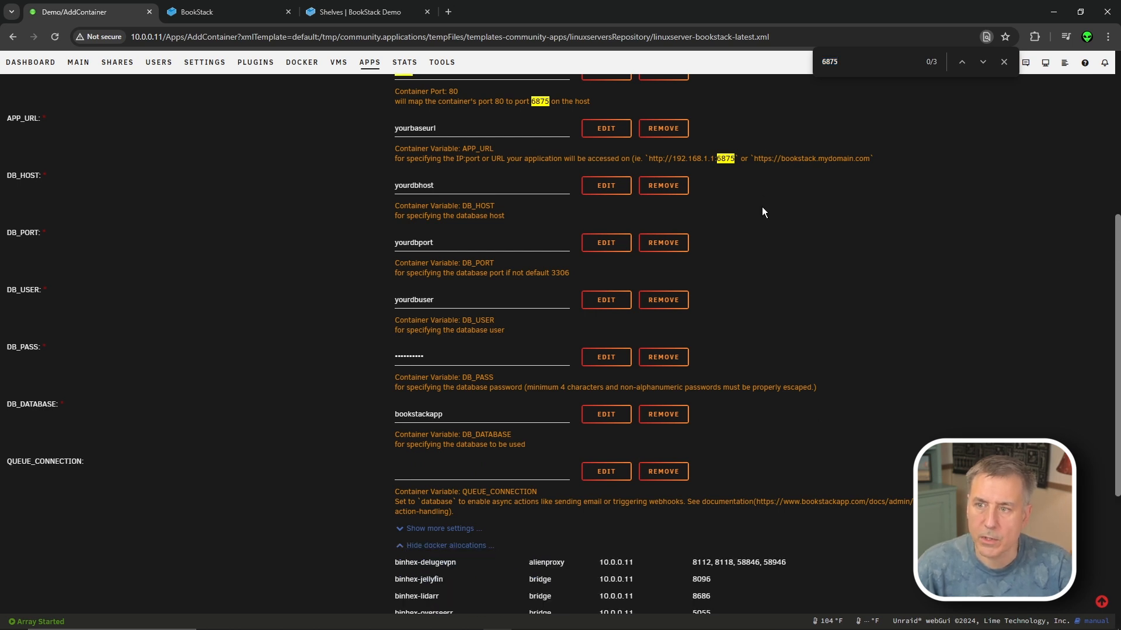
{"action": "scroll", "coordinate": [763, 202], "scroll_direction": "down", "scroll_amount": 5}
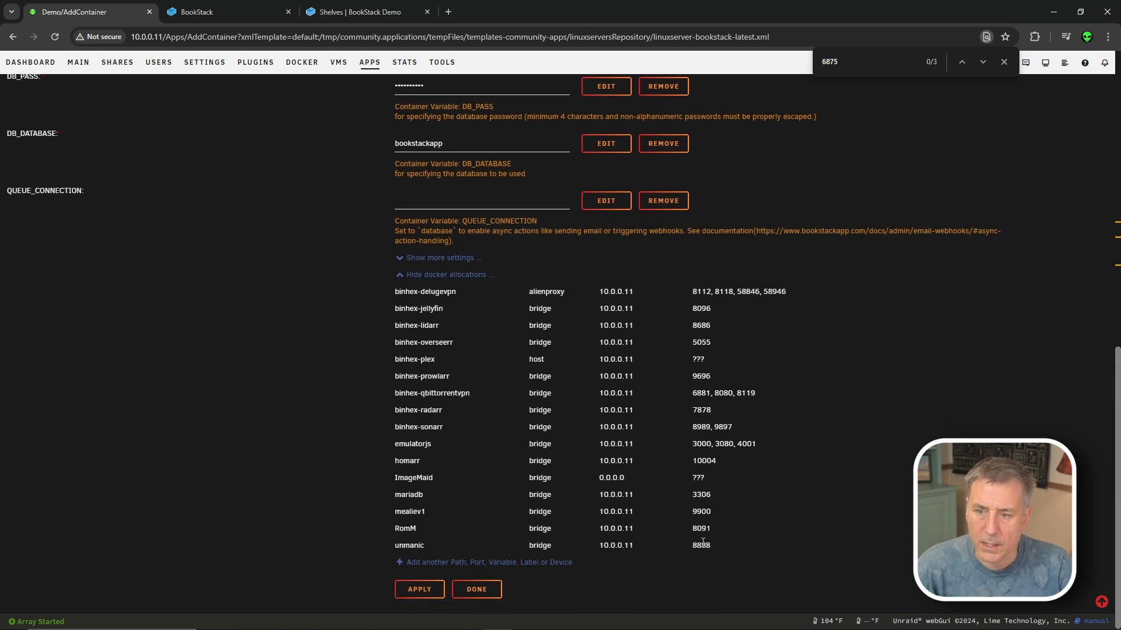
{"action": "scroll", "coordinate": [771, 343], "scroll_direction": "up", "scroll_amount": 10}
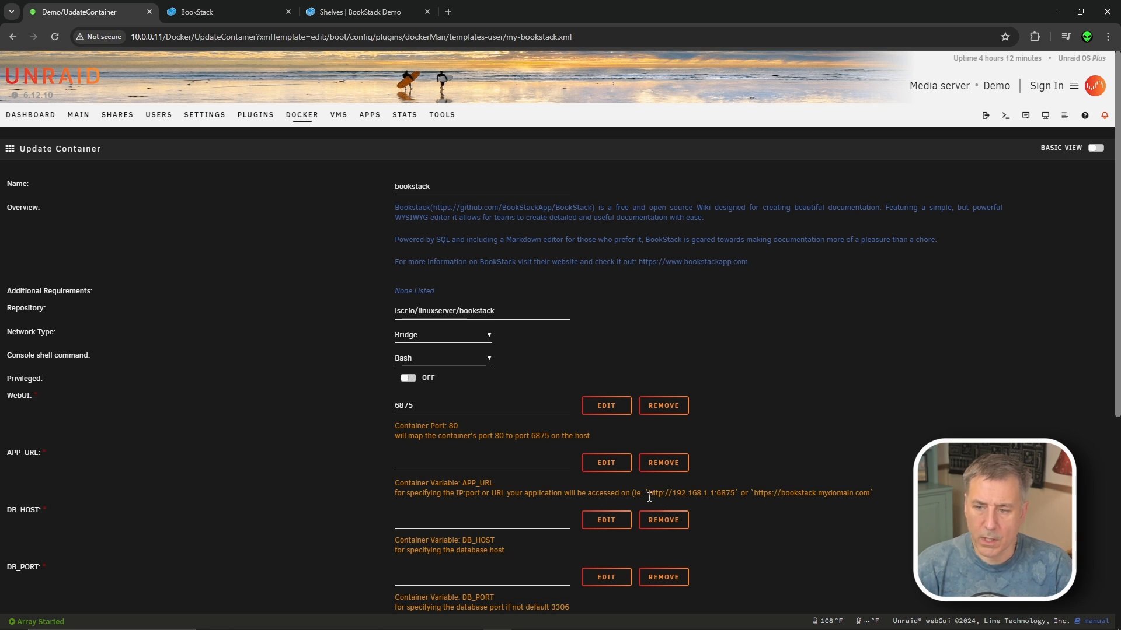
{"action": "left_click_drag", "start_coordinate": [650, 494], "coordinate": [731, 491]}
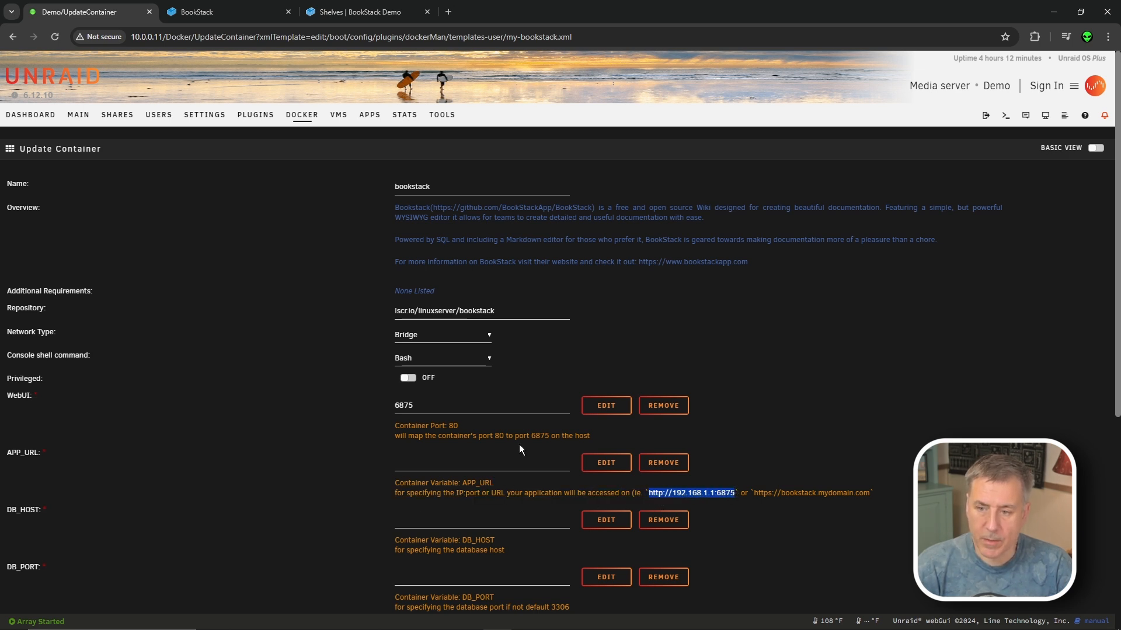
{"action": "left_click", "coordinate": [417, 456]}
{"action": "type", "text": "ht"}
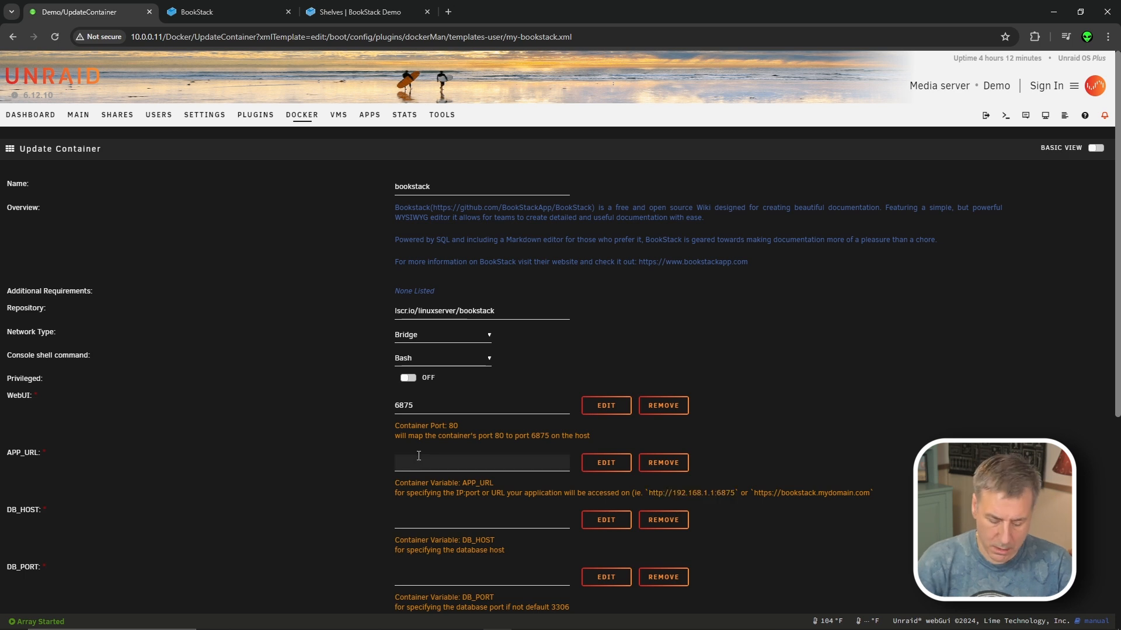
{"action": "type", "text": "tp://10.0.0."}
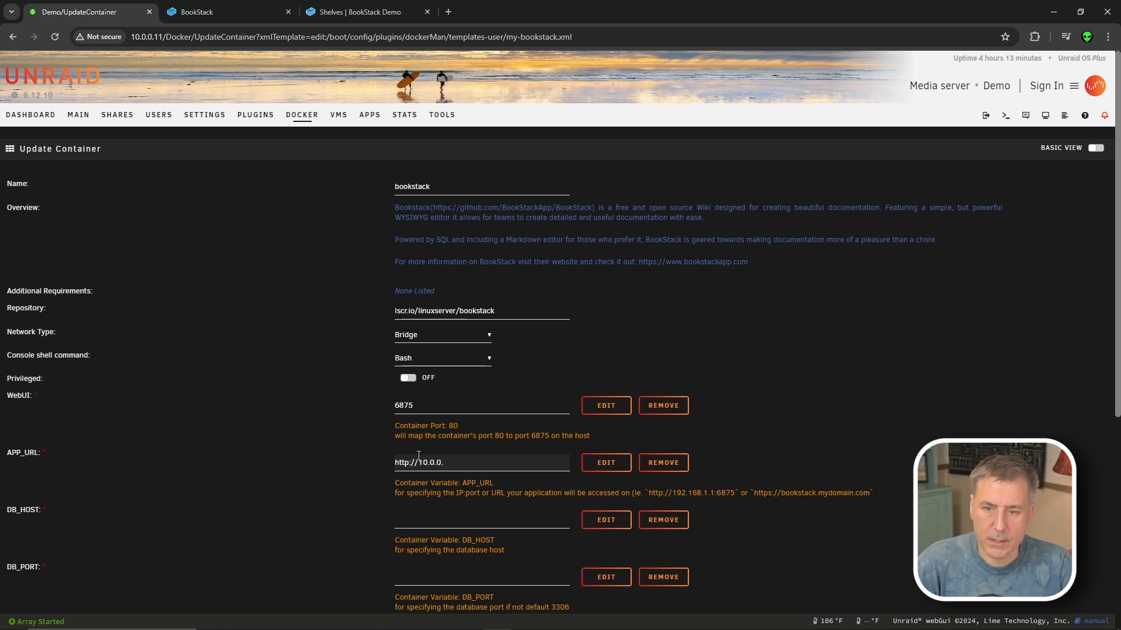
{"action": "type", "text": "11:6875"}
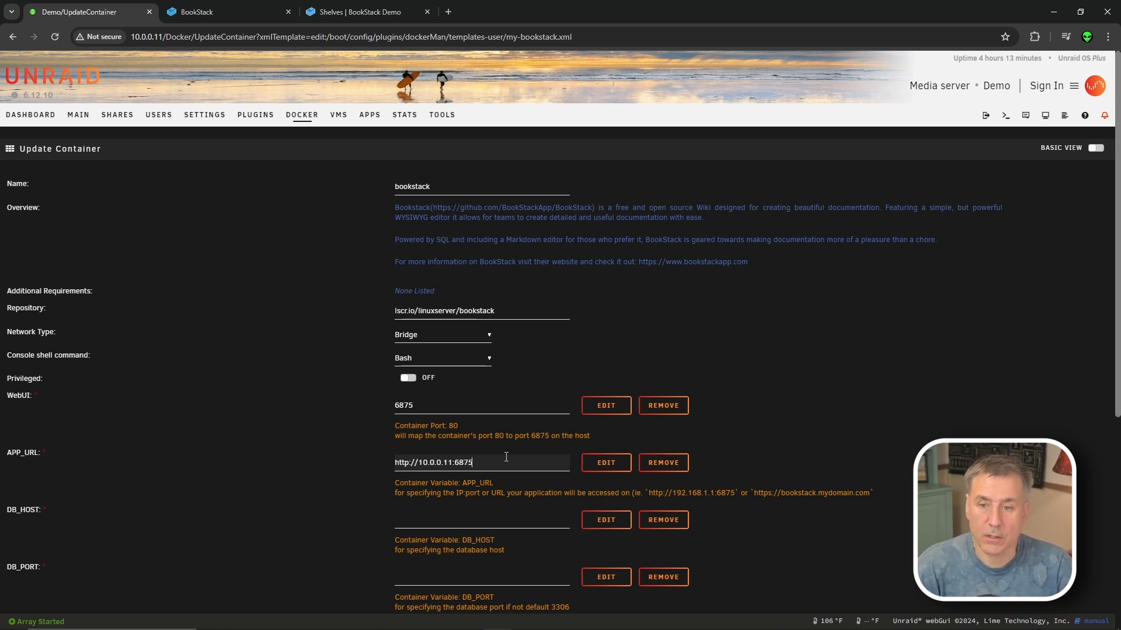
{"action": "left_click", "coordinate": [455, 520]}
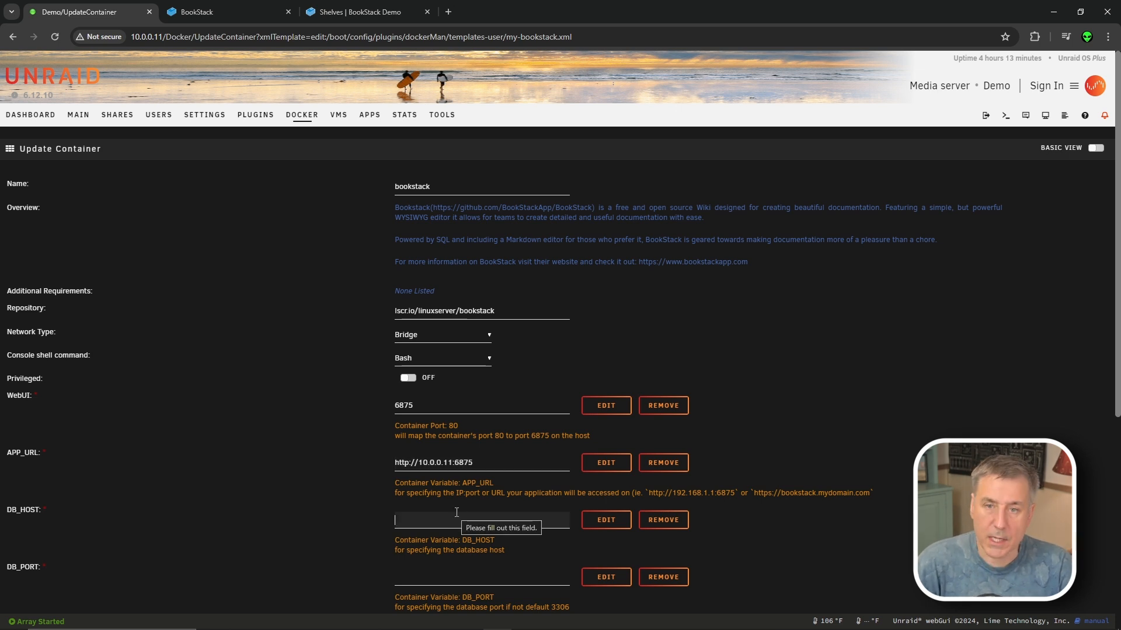
{"action": "type", "text": "10.0.0.11"}
{"action": "scroll", "coordinate": [456, 512], "scroll_direction": "down", "scroll_amount": 2}
- Set database port 3306 and database user root
{"action": "left_click", "coordinate": [446, 457]}
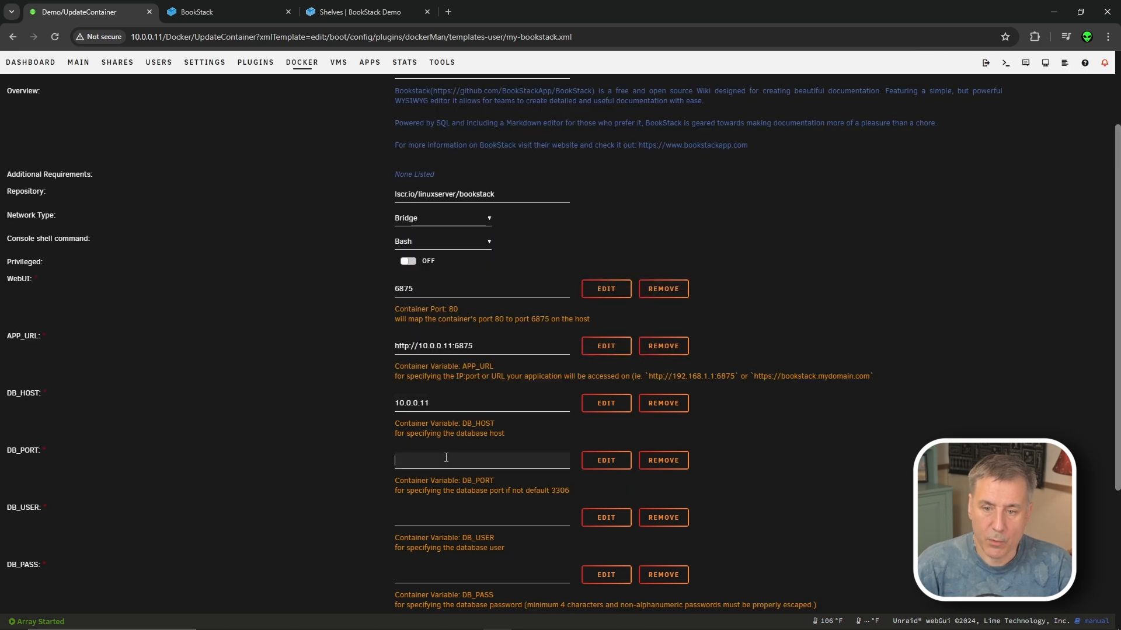
{"action": "left_click", "coordinate": [552, 494]}
{"action": "left_click", "coordinate": [450, 462]}
{"action": "type", "text": "3306"}
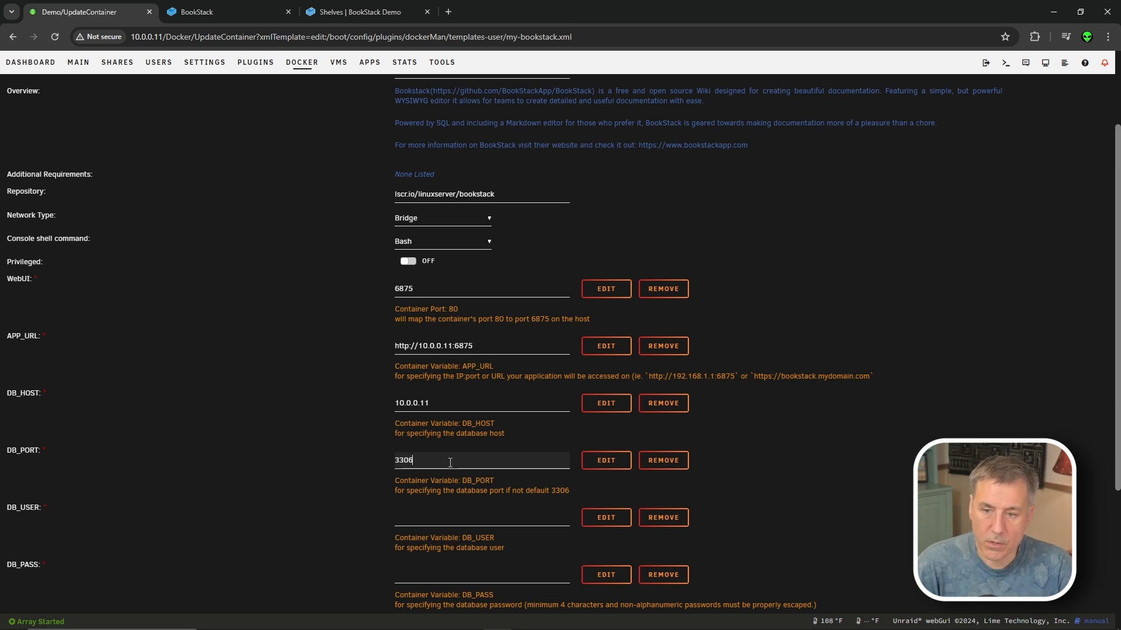
{"action": "scroll", "coordinate": [450, 463], "scroll_direction": "up", "scroll_amount": 1}
{"action": "scroll", "coordinate": [453, 461], "scroll_direction": "down", "scroll_amount": 2}
{"action": "left_click", "coordinate": [455, 459]}
{"action": "type", "text": "root"}
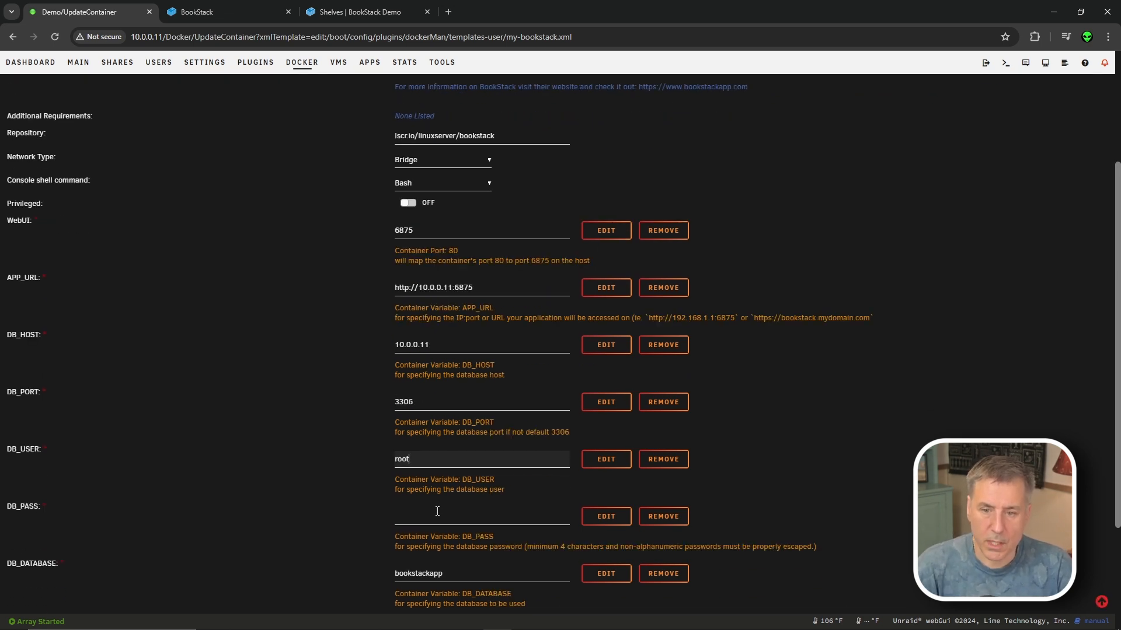
- Enter the database password, confirm database bookstackapp, and apply the container settings
{"action": "left_click", "coordinate": [422, 519]}
{"action": "type", "text": "******"}
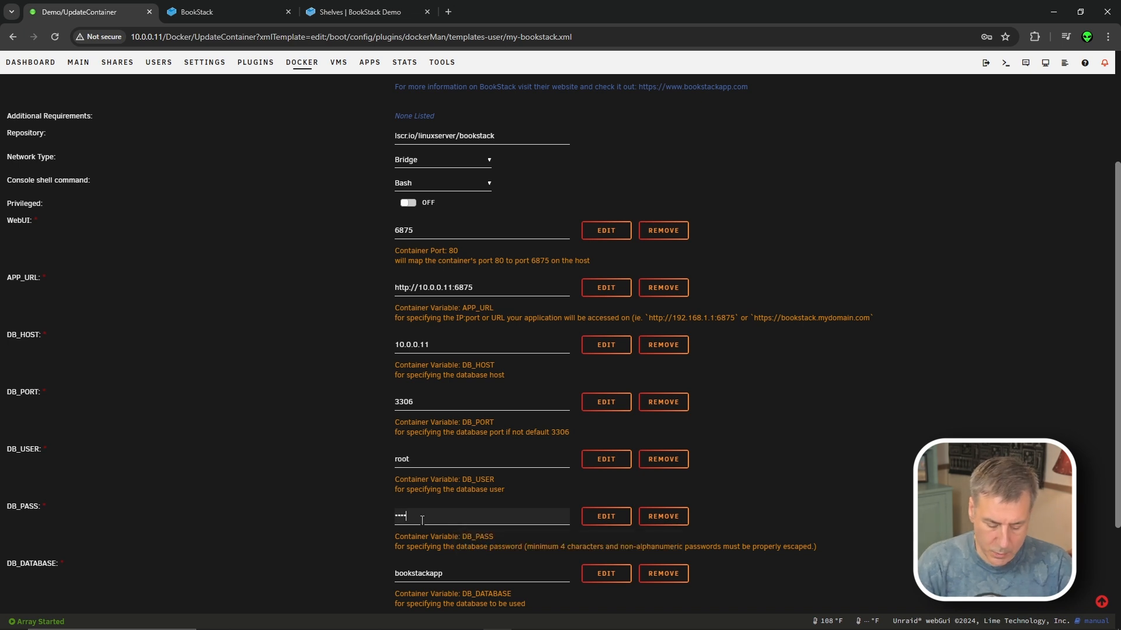
{"action": "left_click", "coordinate": [449, 573]}
{"action": "scroll", "coordinate": [116, 522], "scroll_direction": "down", "scroll_amount": 1}
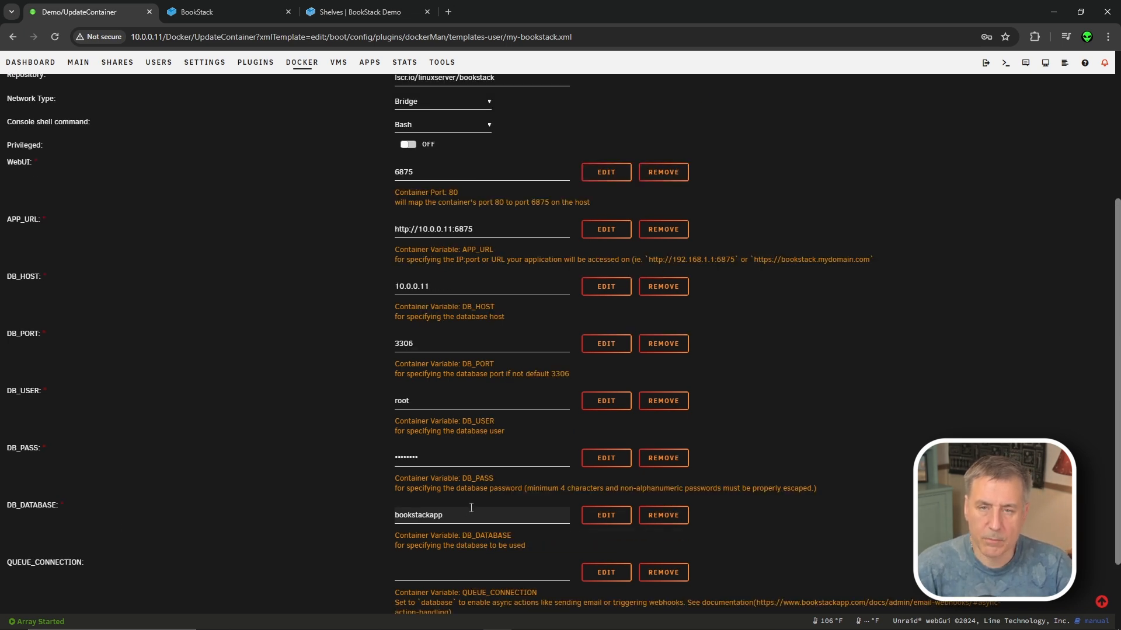
{"action": "scroll", "coordinate": [471, 508], "scroll_direction": "down", "scroll_amount": 1}
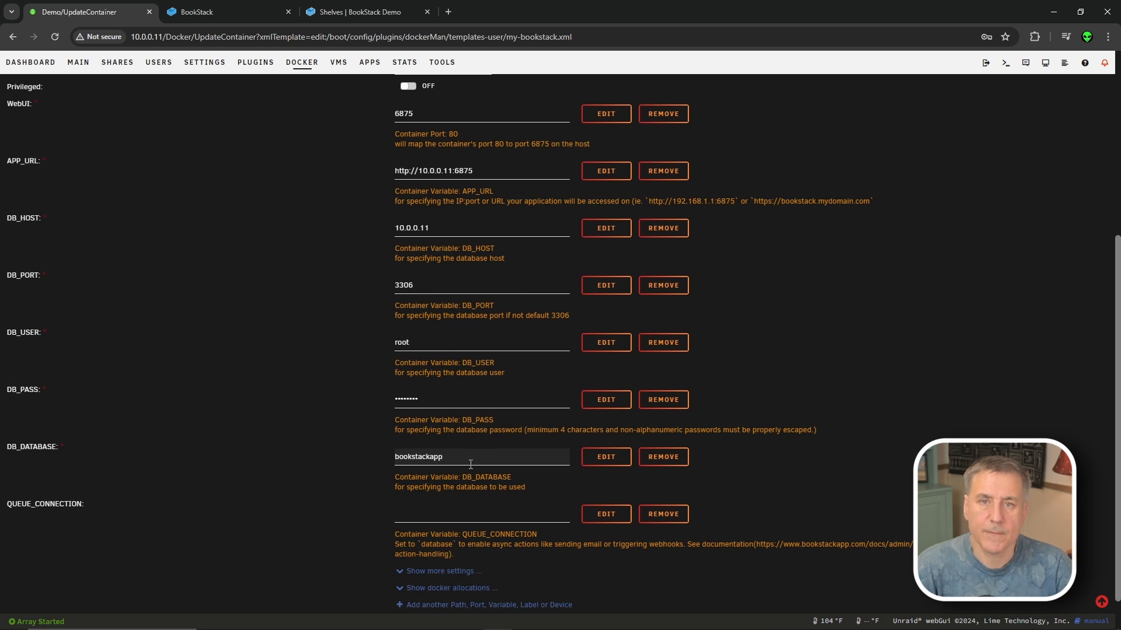
{"action": "scroll", "coordinate": [471, 464], "scroll_direction": "down", "scroll_amount": 1}
{"action": "left_click", "coordinate": [422, 588]}
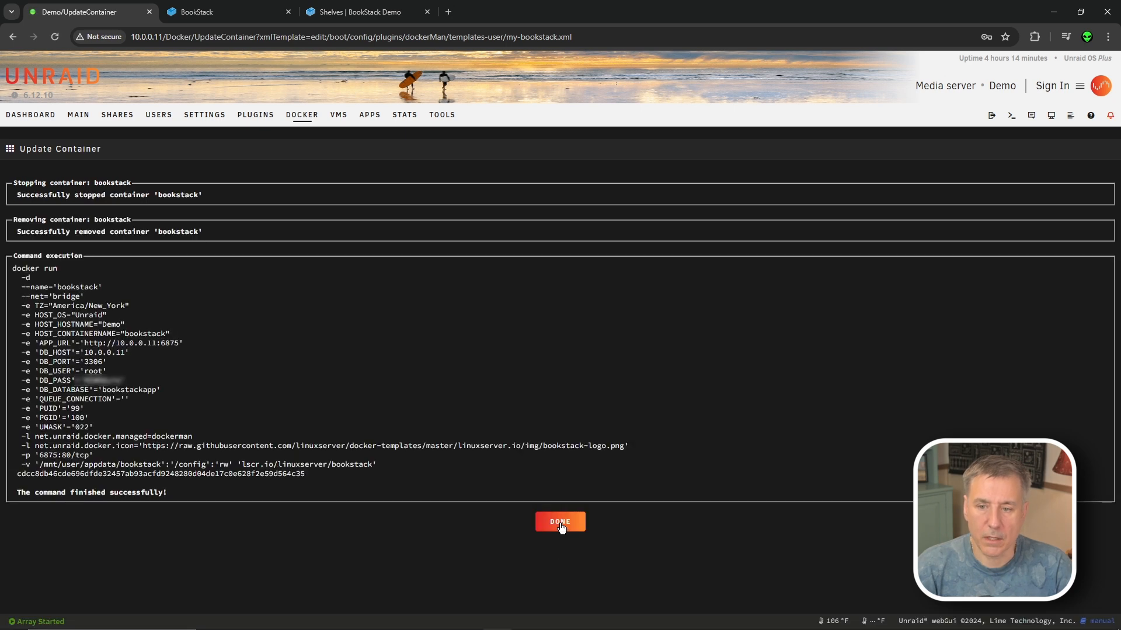
- Turn on bookstack autostart and copy its 10.0.0.11:6875 host address
{"action": "left_click", "coordinate": [561, 525]}
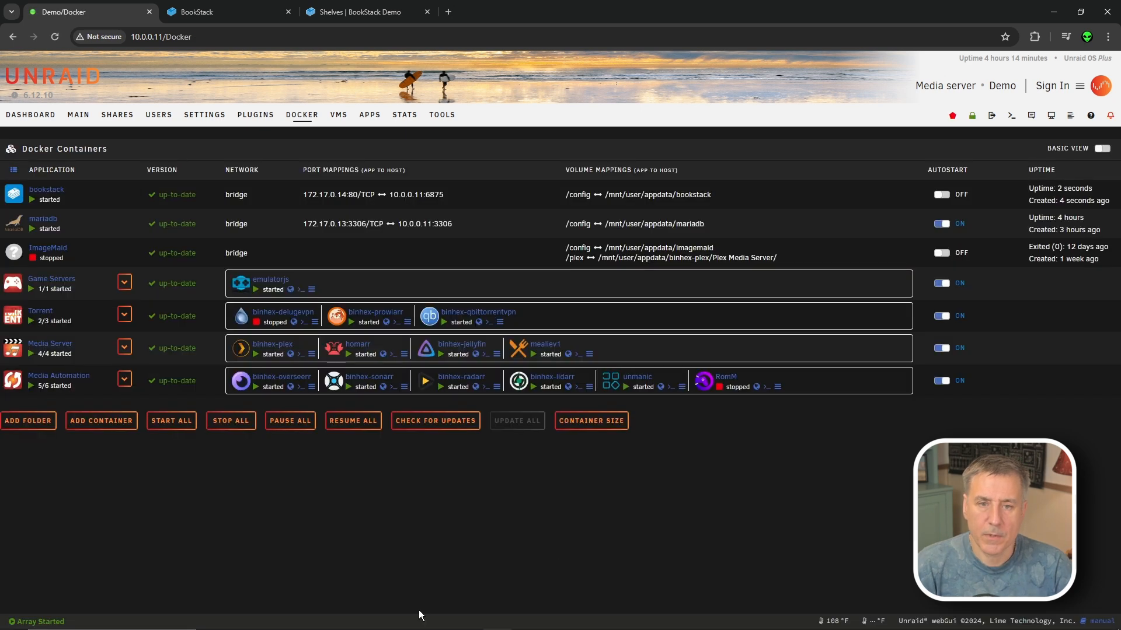
{"action": "left_click", "coordinate": [941, 194]}
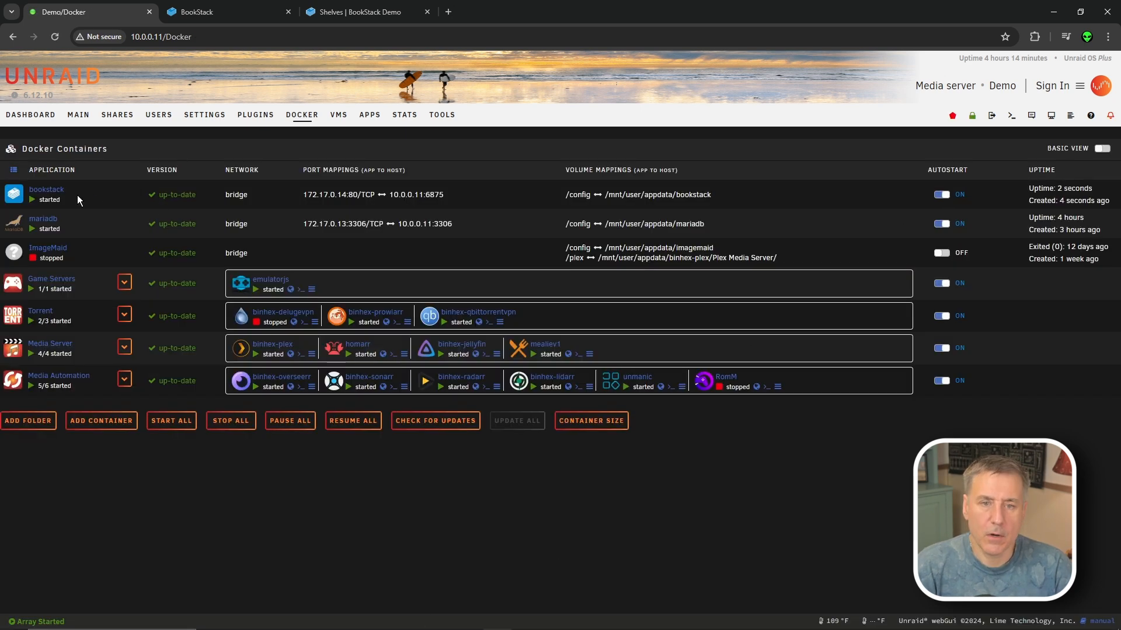
{"action": "left_click", "coordinate": [14, 197]}
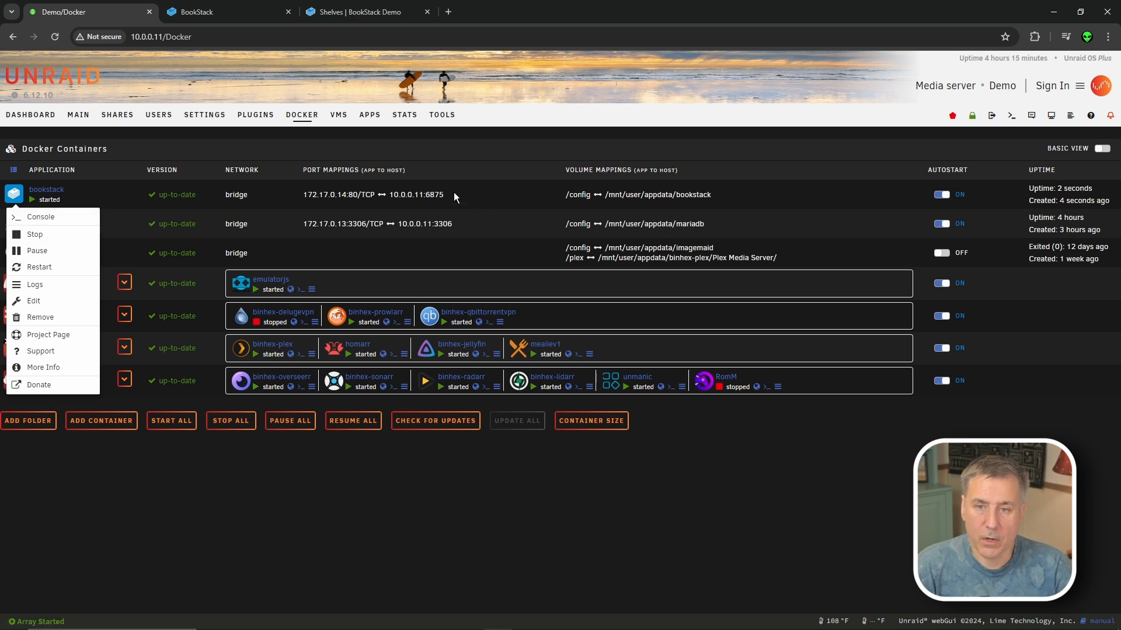
{"action": "left_click_drag", "start_coordinate": [445, 194], "coordinate": [390, 189]}
{"action": "key", "text": "ctrl+c"}
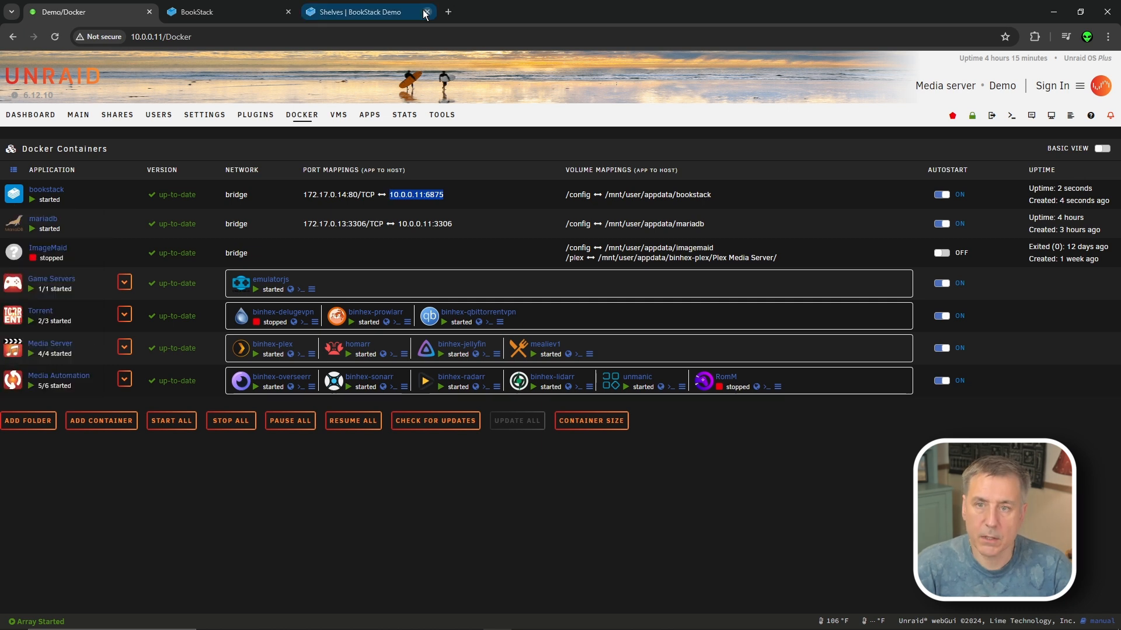
- Open 10.0.0.11:6875 in a new tab, log in with the admin e-mail and password, and dismiss Chrome's popups
{"action": "left_click", "coordinate": [448, 11]}
{"action": "key", "text": "ctrl+v"}
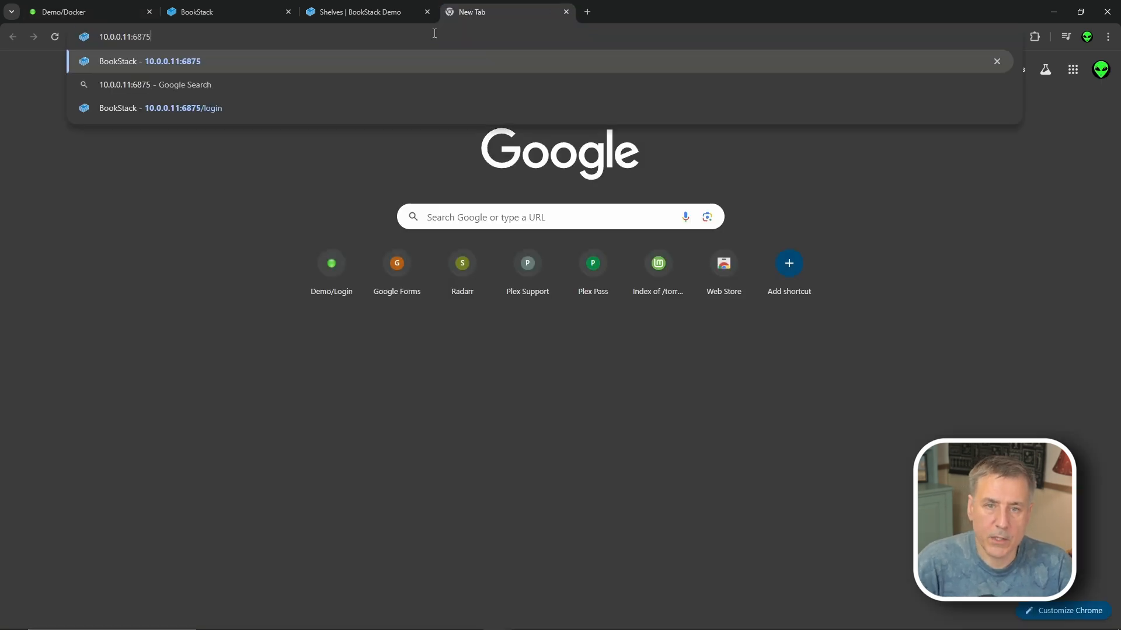
{"action": "key", "text": "Return"}
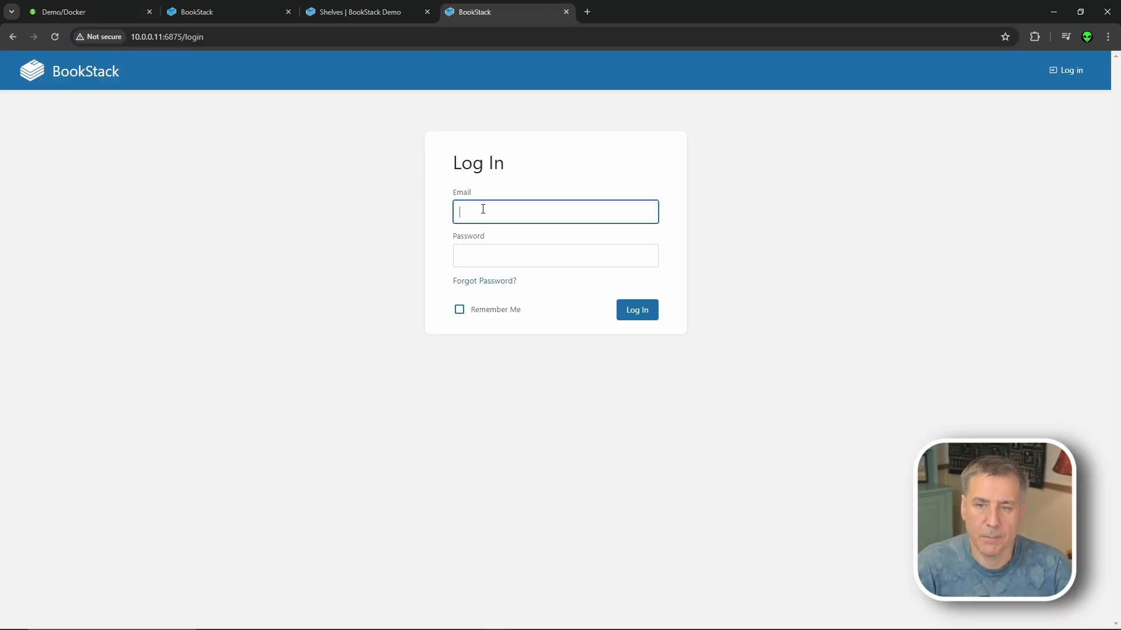
{"action": "left_click", "coordinate": [478, 213]}
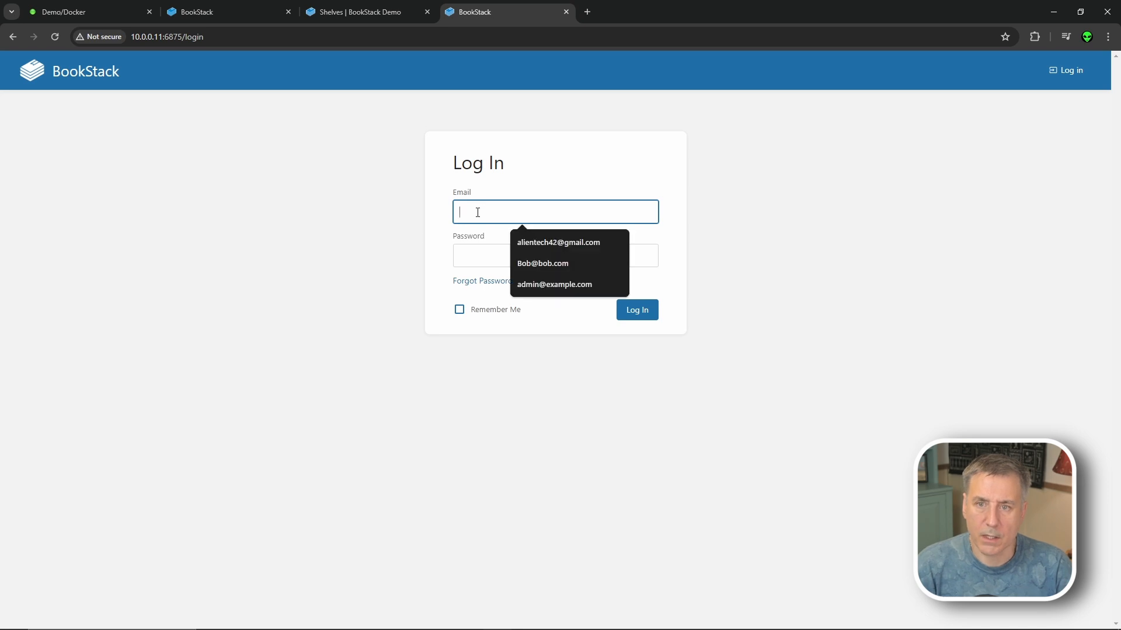
{"action": "type", "text": "admin"}
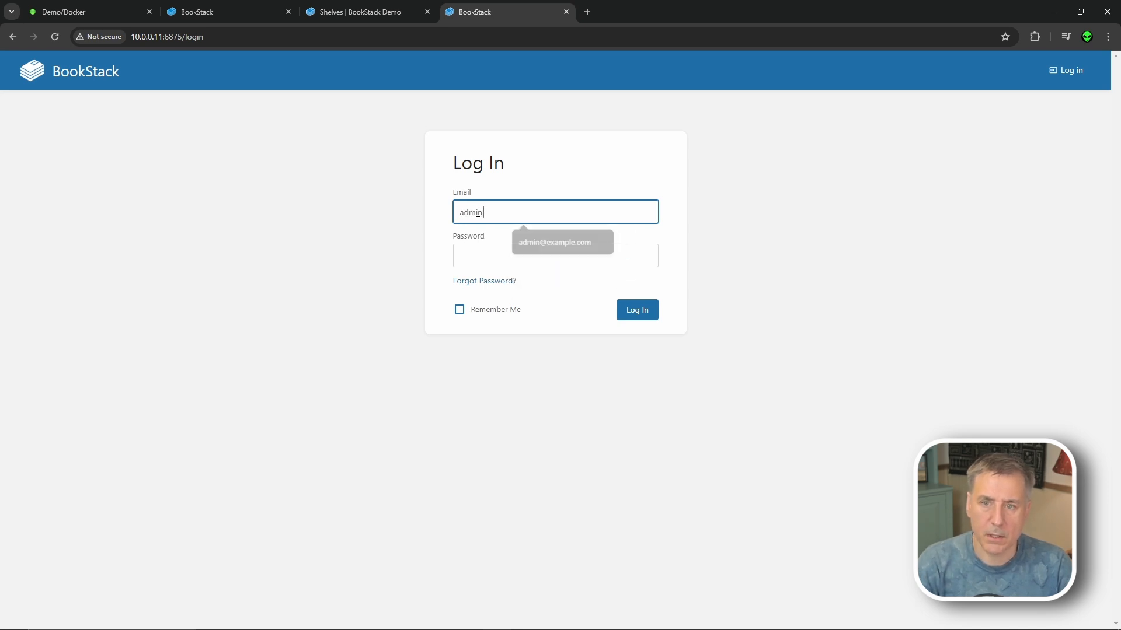
{"action": "type", "text": "@admin.com"}
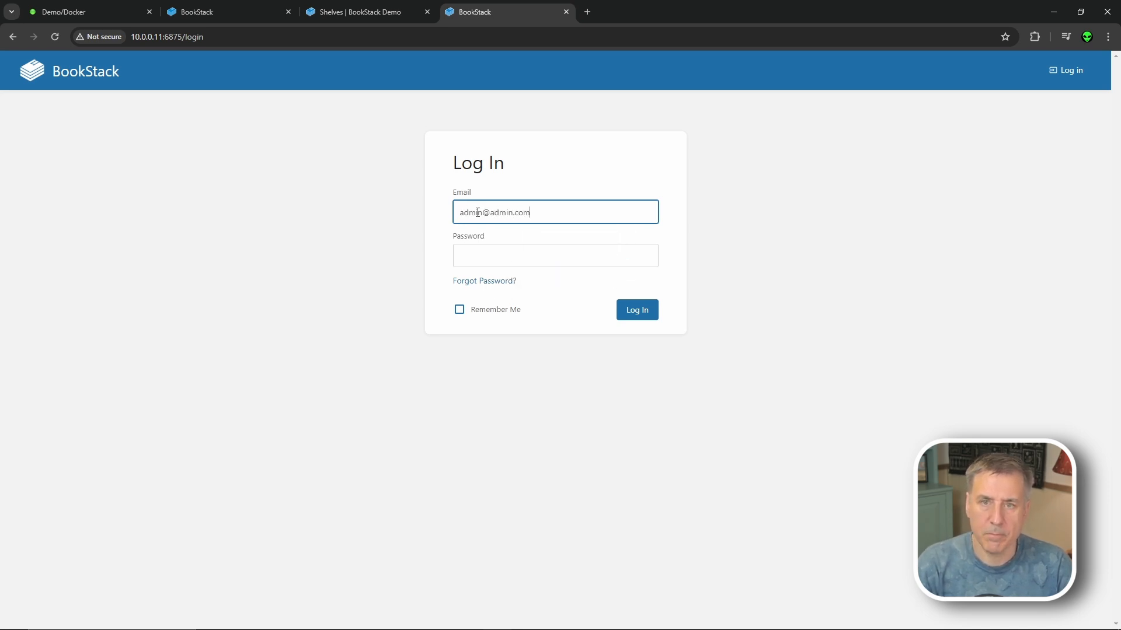
{"action": "left_click", "coordinate": [474, 260]}
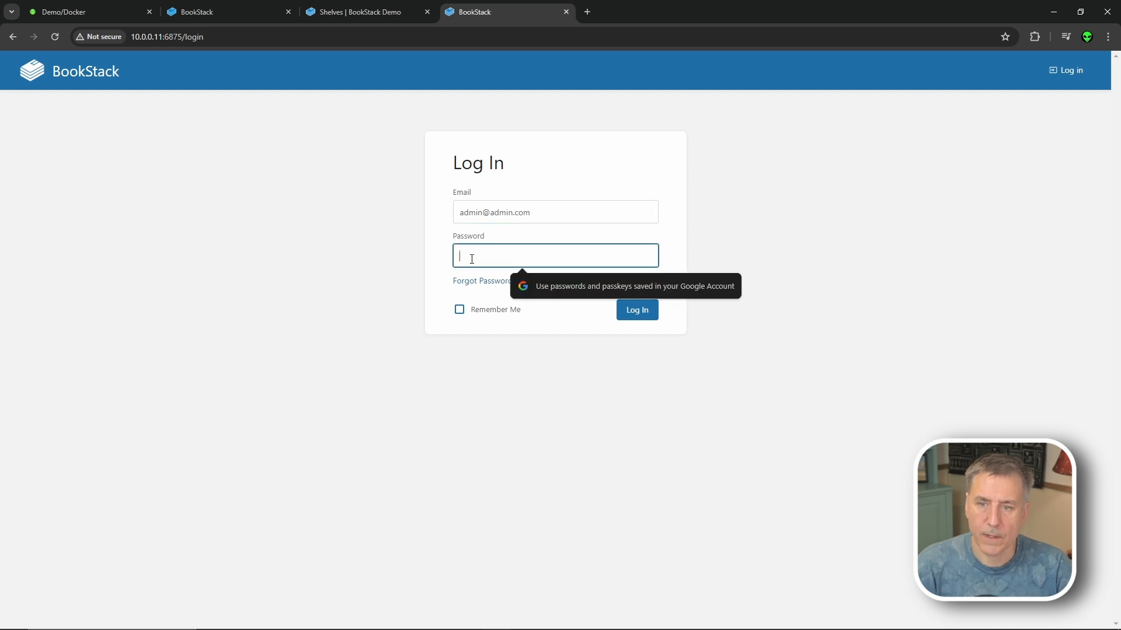
{"action": "type", "text": "password"}
{"action": "left_click", "coordinate": [638, 311]}
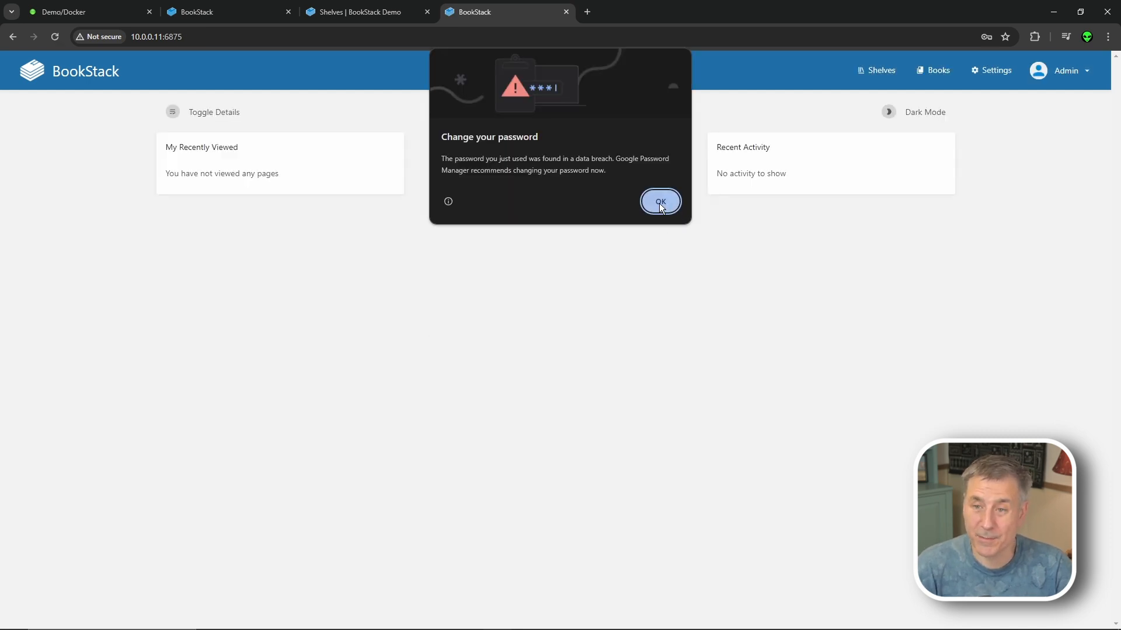
{"action": "left_click", "coordinate": [660, 203]}
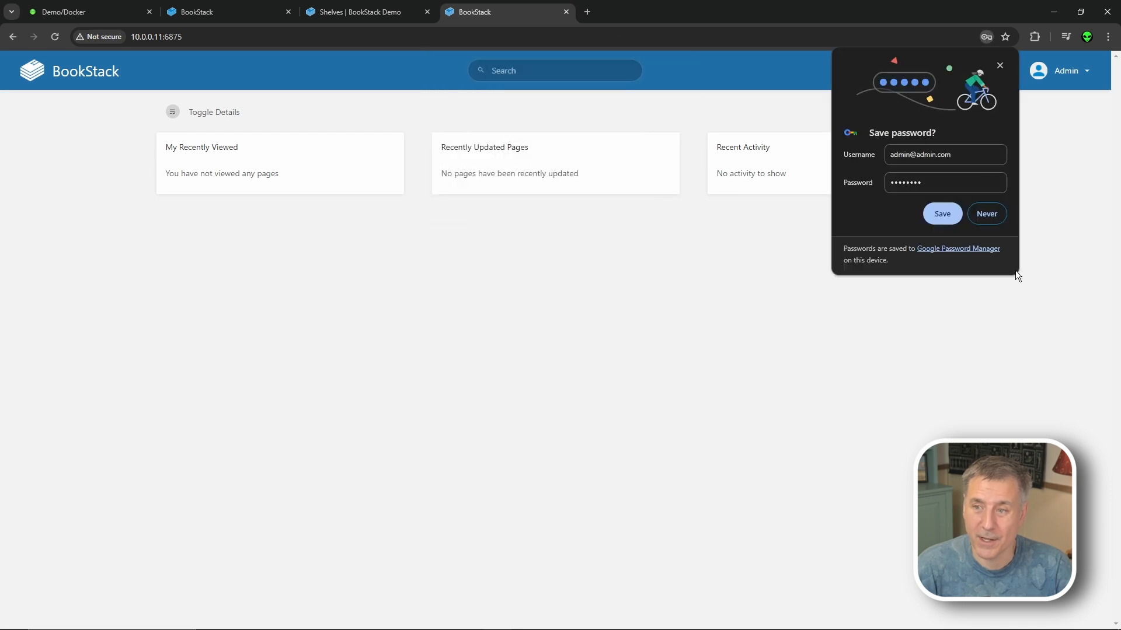
{"action": "left_click", "coordinate": [986, 214]}
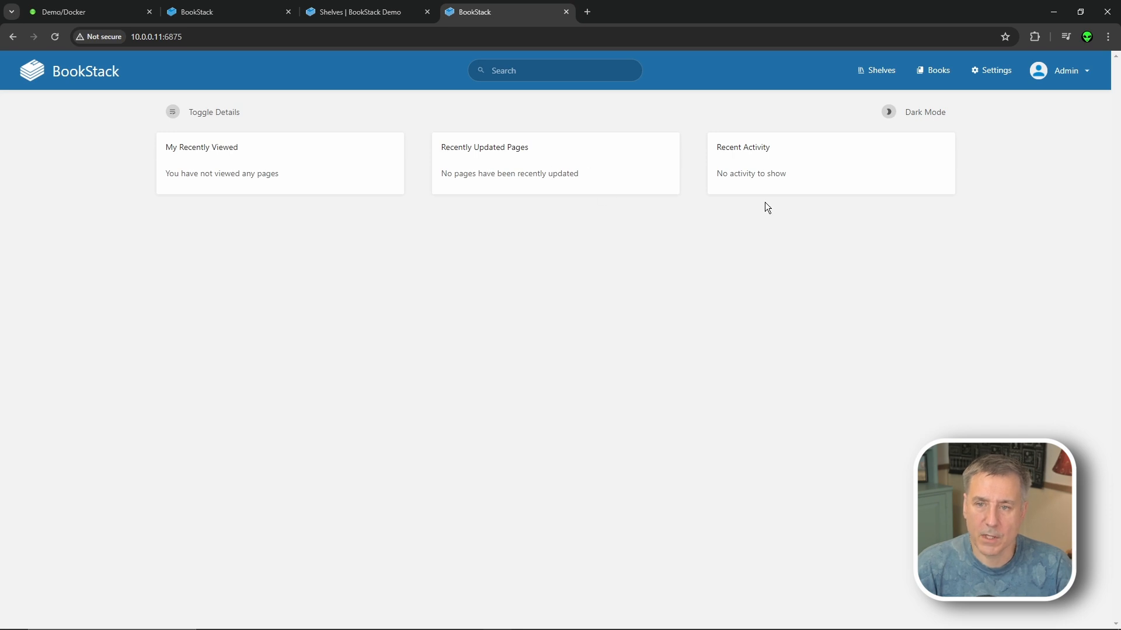
- Browse the Shelves and Books pages, then view the admin's account profile
{"action": "left_click", "coordinate": [878, 70]}
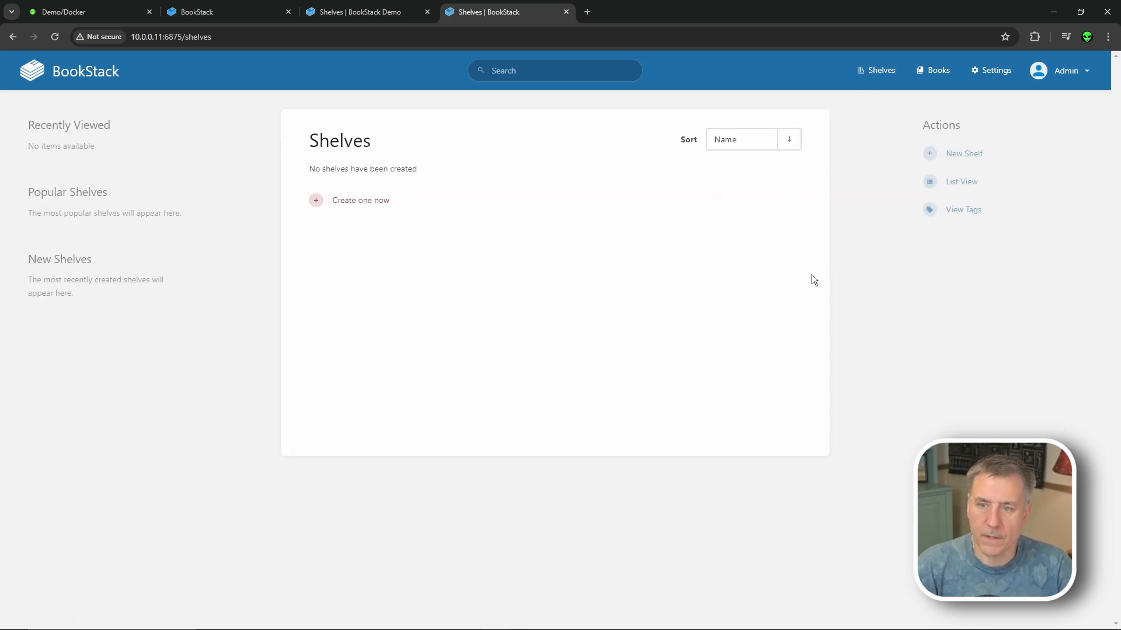
{"action": "left_click", "coordinate": [934, 71]}
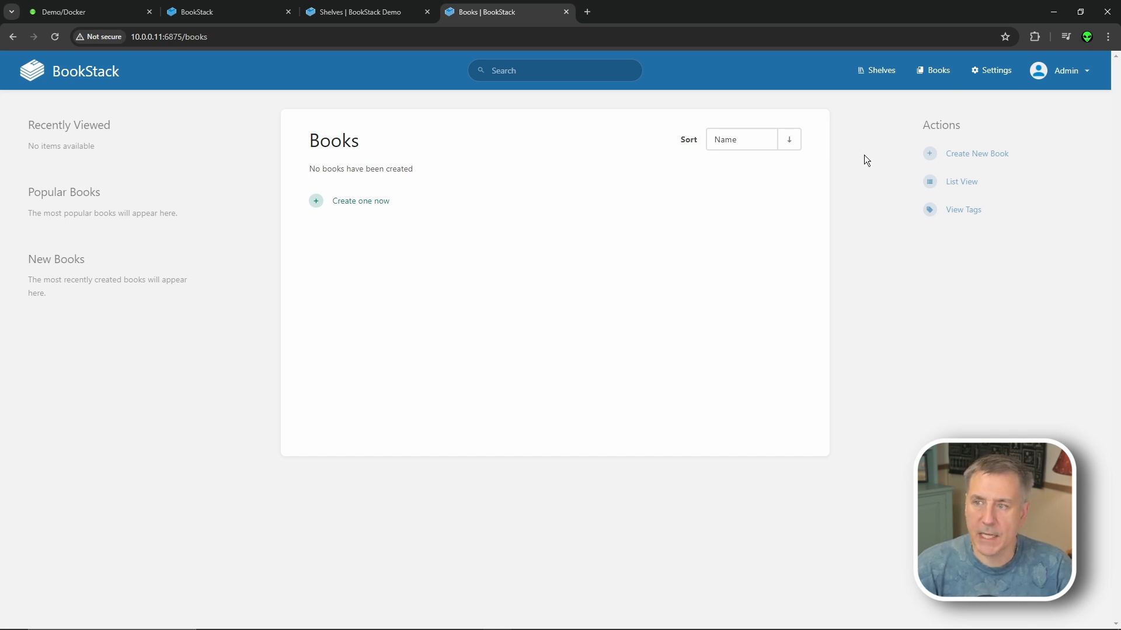
{"action": "left_click", "coordinate": [990, 75]}
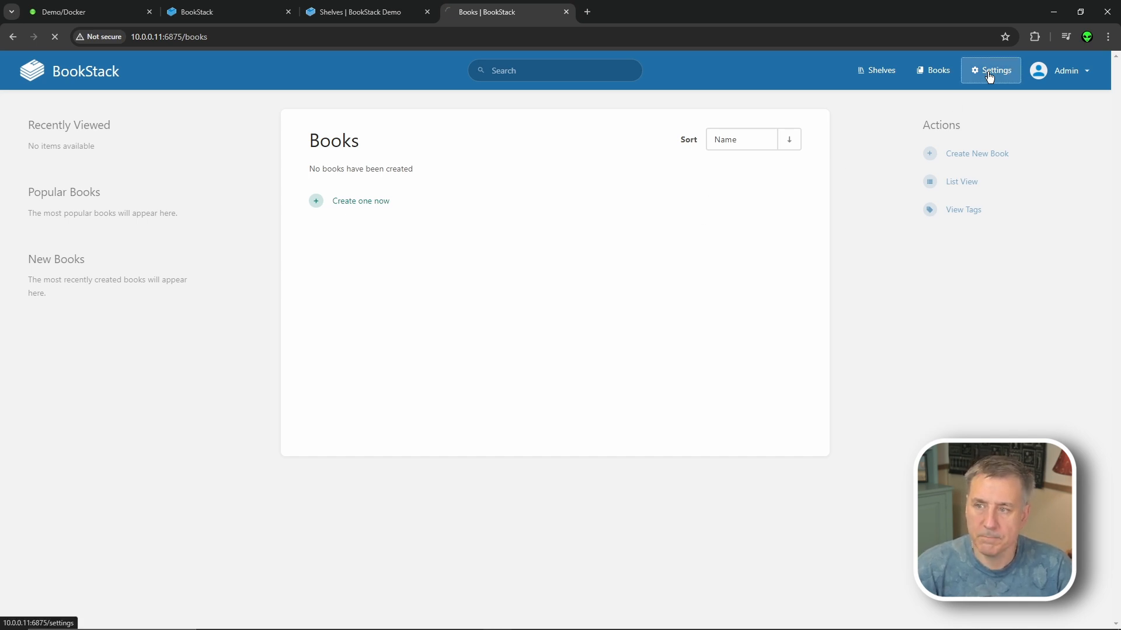
{"action": "left_click", "coordinate": [1061, 71]}
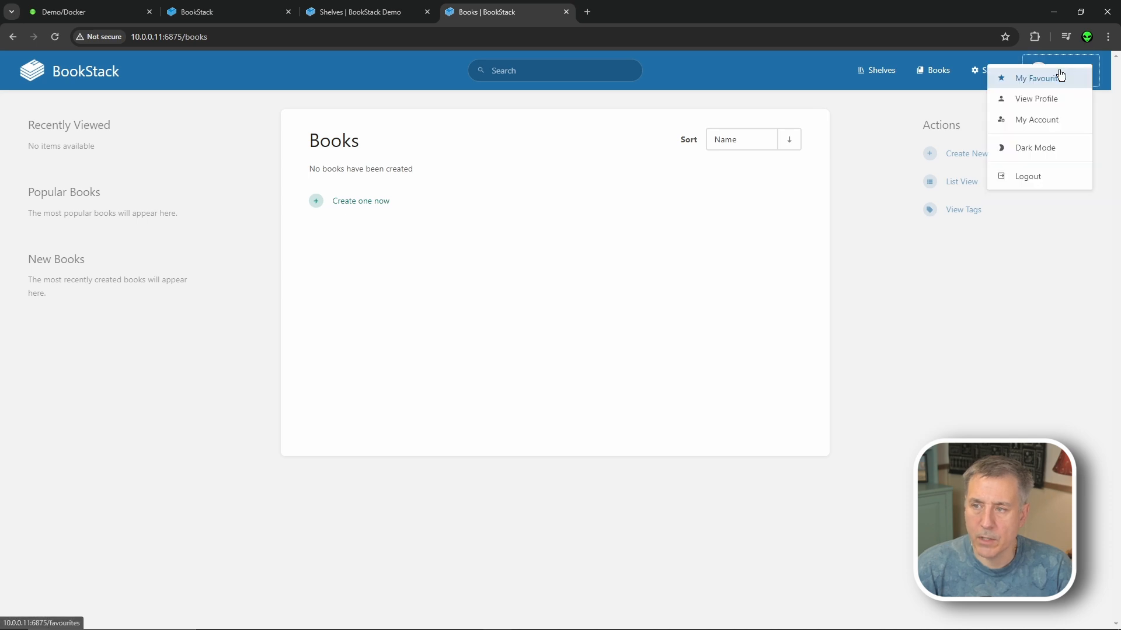
{"action": "left_click", "coordinate": [1036, 122]}
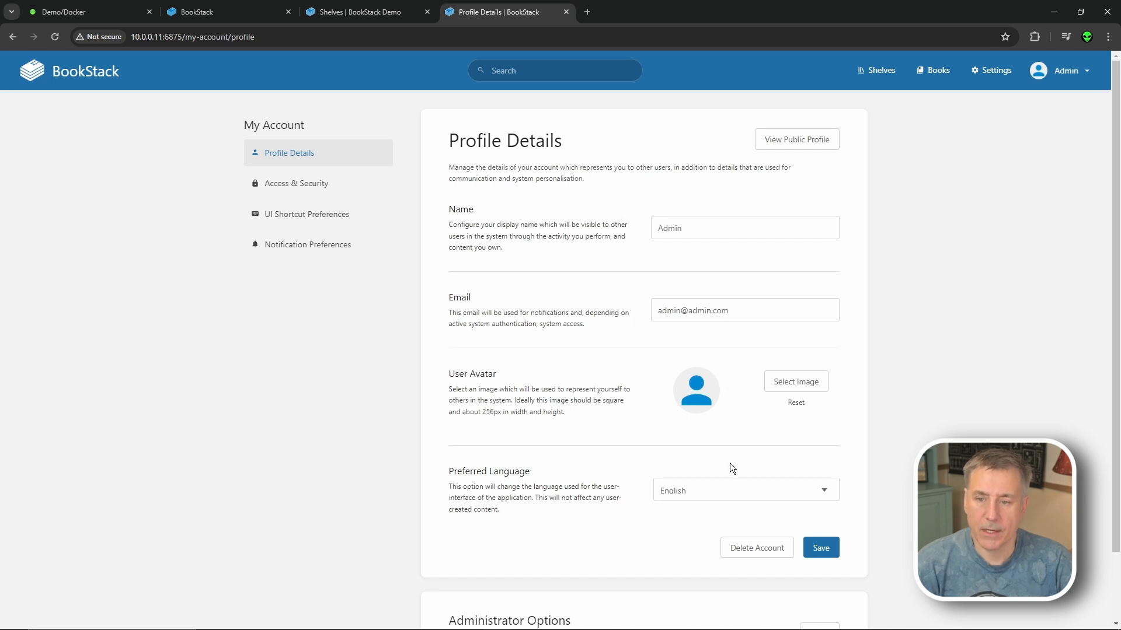
- Review the access & security, UI shortcut and notification preferences, then go to Settings
{"action": "scroll", "coordinate": [738, 482], "scroll_direction": "down", "scroll_amount": 1}
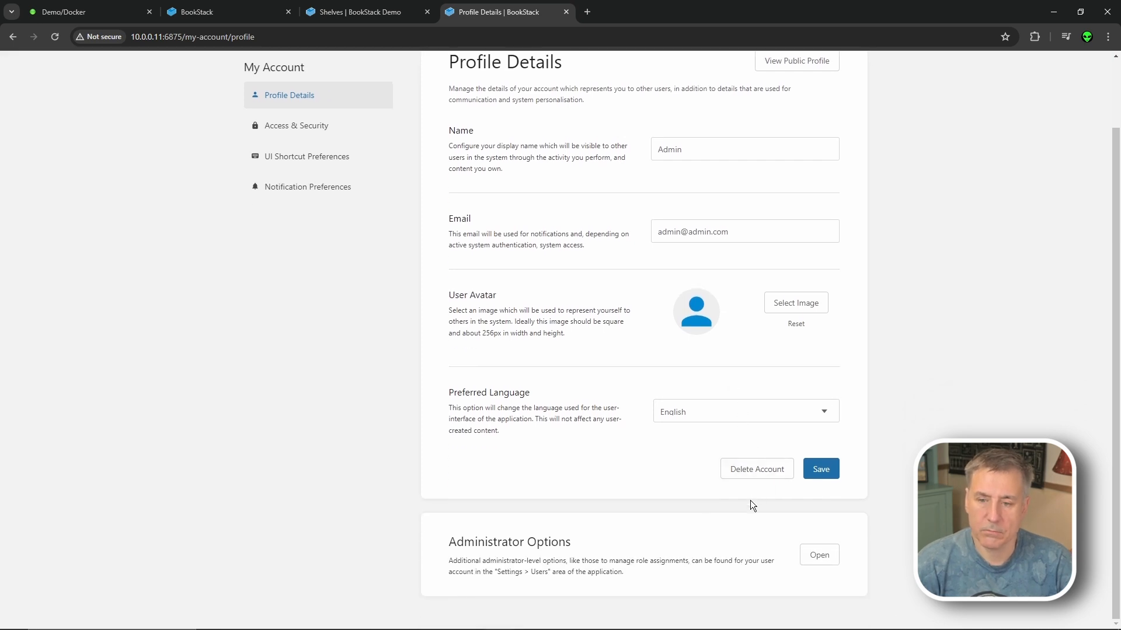
{"action": "scroll", "coordinate": [752, 494], "scroll_direction": "up", "scroll_amount": 1}
{"action": "left_click", "coordinate": [294, 183]}
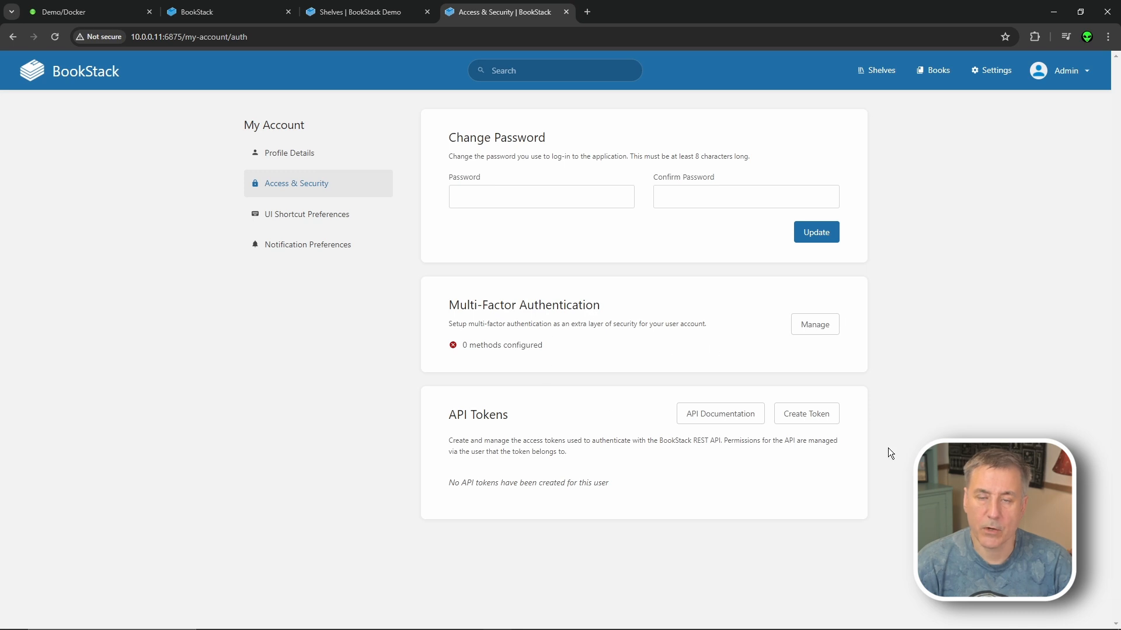
{"action": "left_click", "coordinate": [373, 213]}
{"action": "scroll", "coordinate": [735, 297], "scroll_direction": "down", "scroll_amount": 1}
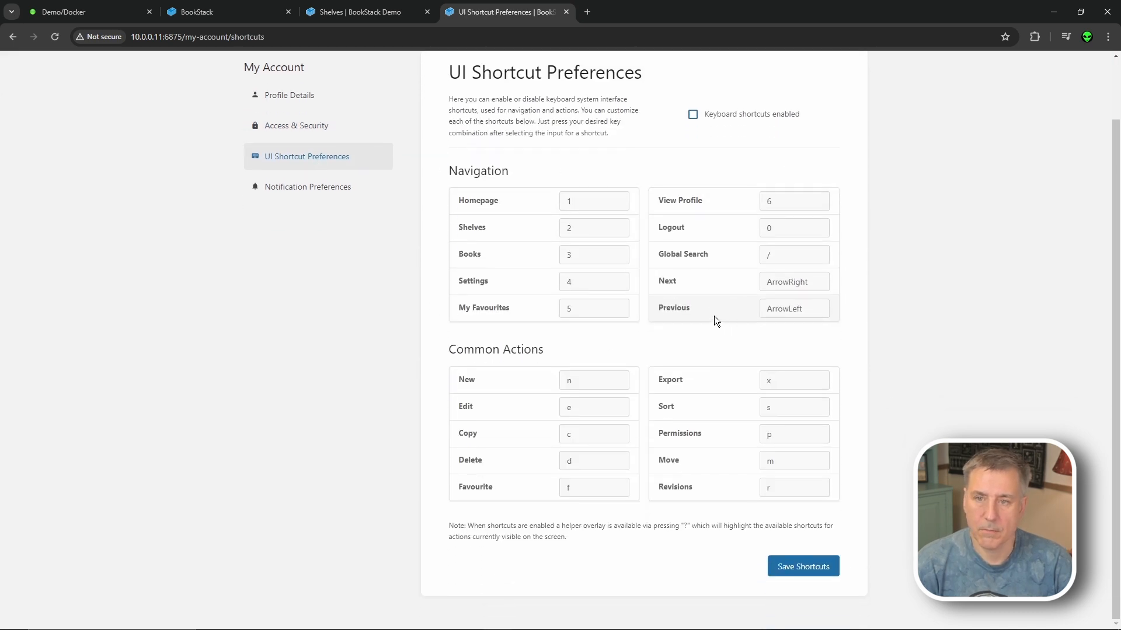
{"action": "scroll", "coordinate": [716, 321], "scroll_direction": "up", "scroll_amount": 1}
{"action": "left_click", "coordinate": [307, 232]}
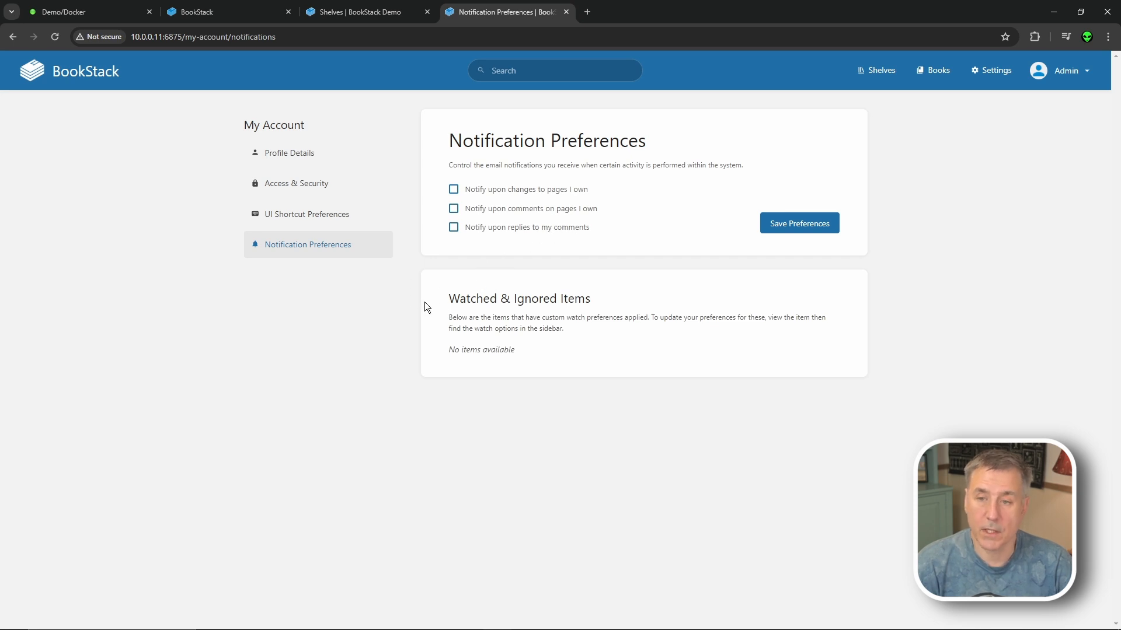
{"action": "left_click", "coordinate": [996, 76]}
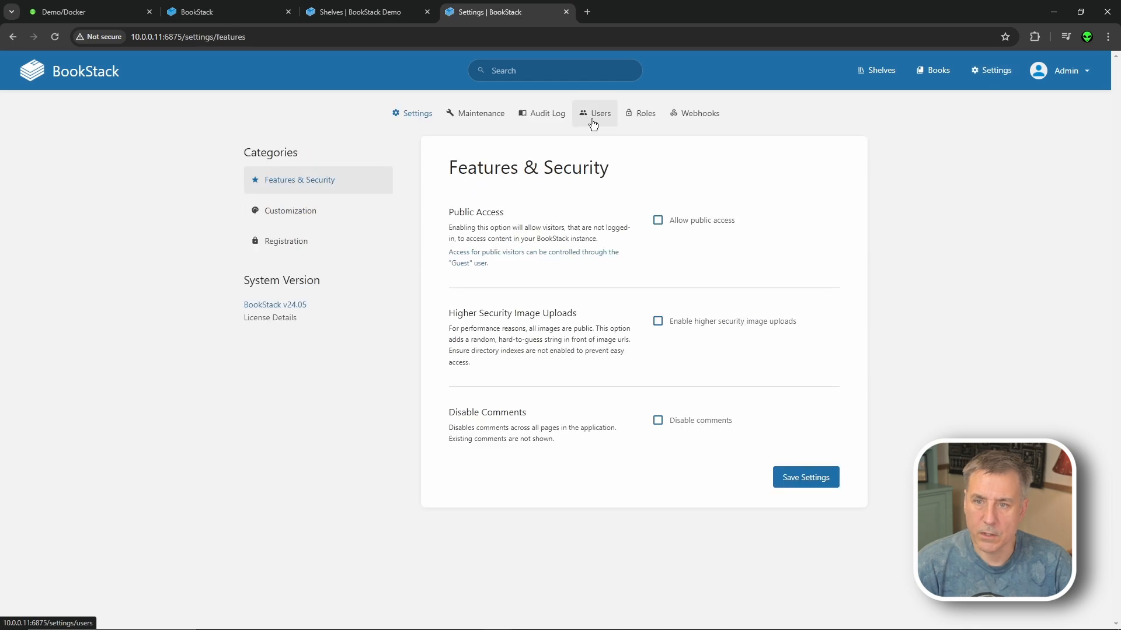
- Start a new user account with the user's name and e-mail address
{"action": "left_click", "coordinate": [595, 115]}
{"action": "left_click", "coordinate": [723, 167]}
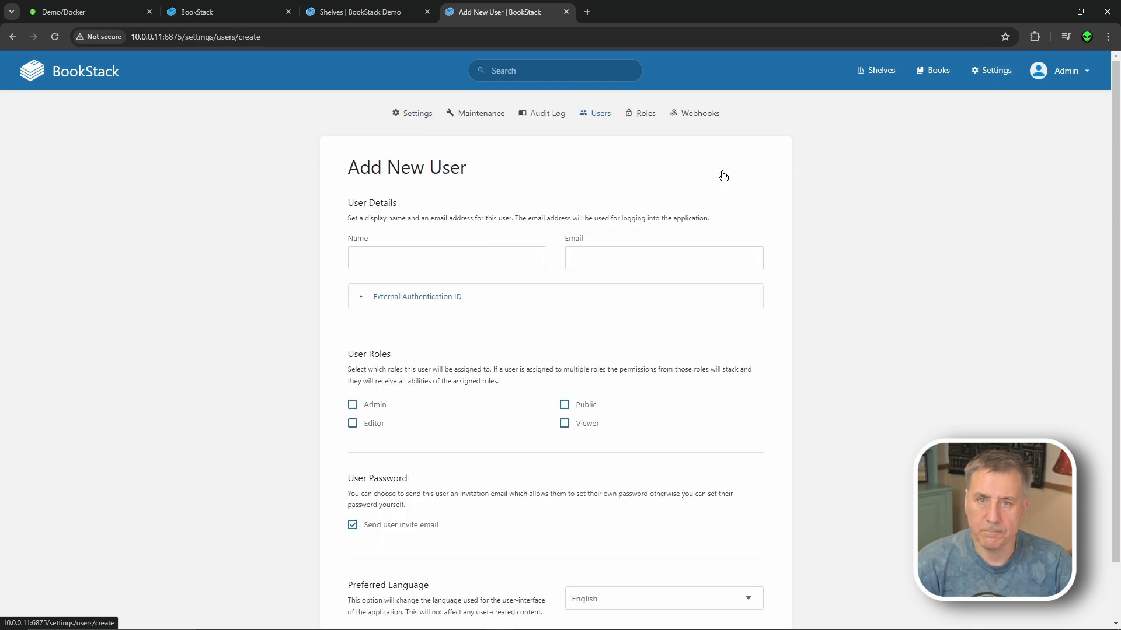
{"action": "left_click", "coordinate": [412, 253]}
{"action": "type", "text": "Bob"}
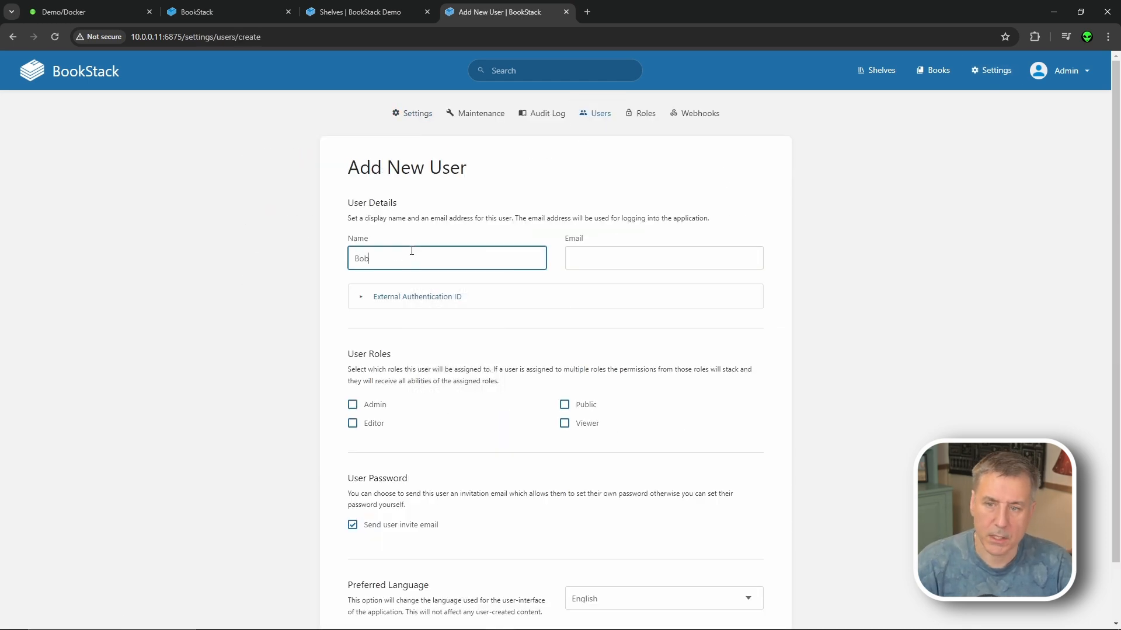
{"action": "left_click", "coordinate": [612, 265]}
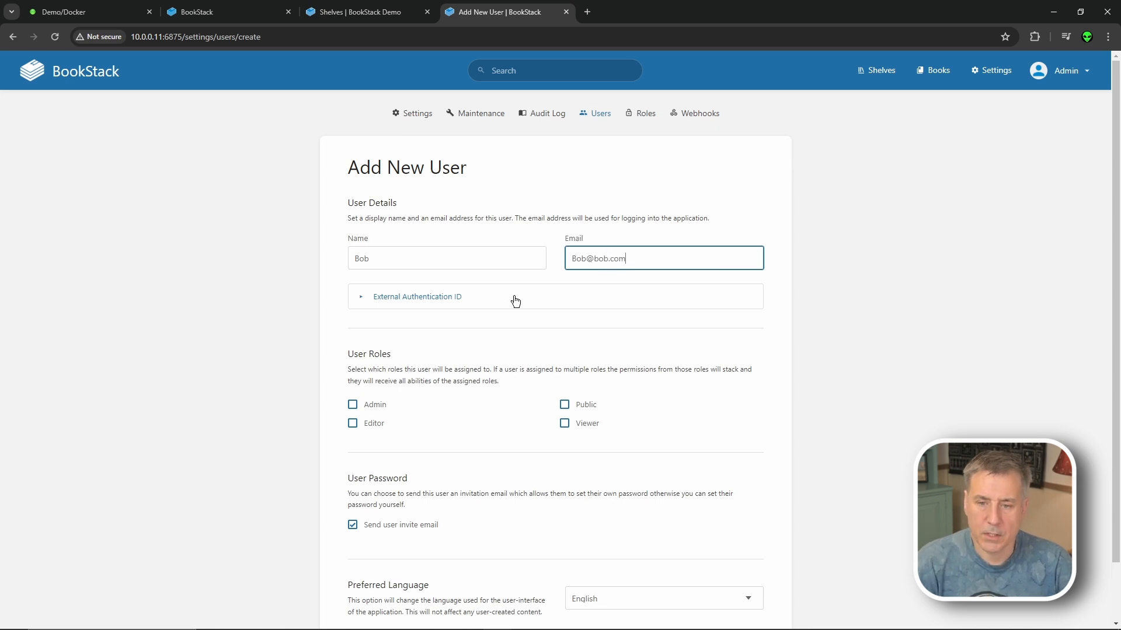
- Give the new user a directly set, confirmed password instead of an invite, and save
{"action": "left_click", "coordinate": [359, 527]}
{"action": "left_click", "coordinate": [407, 584]}
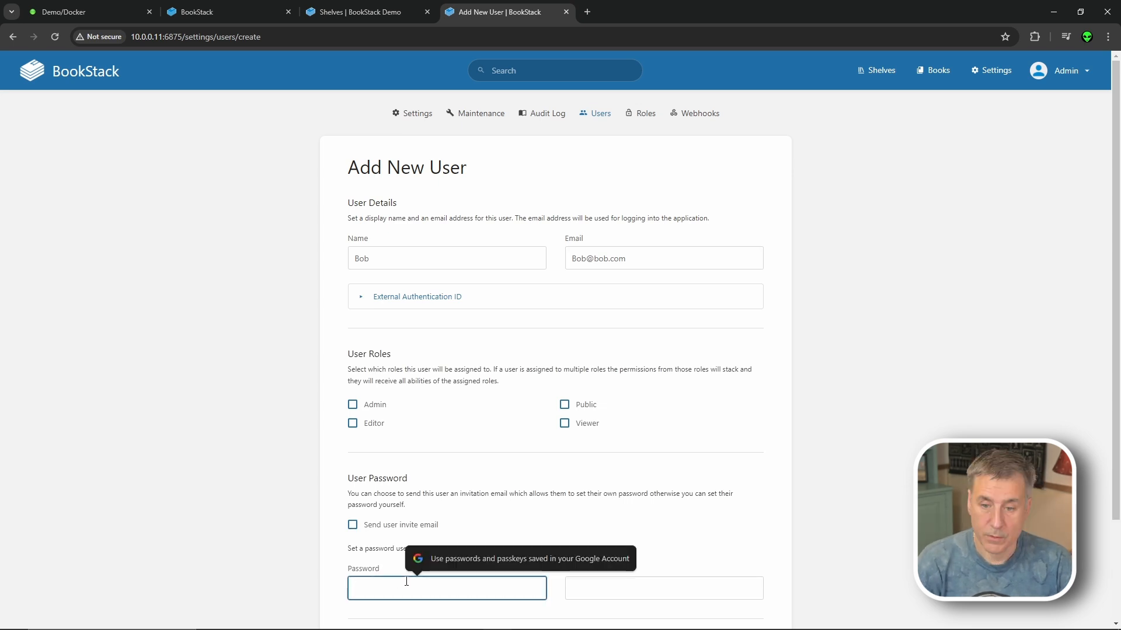
{"action": "type", "text": "•••"}
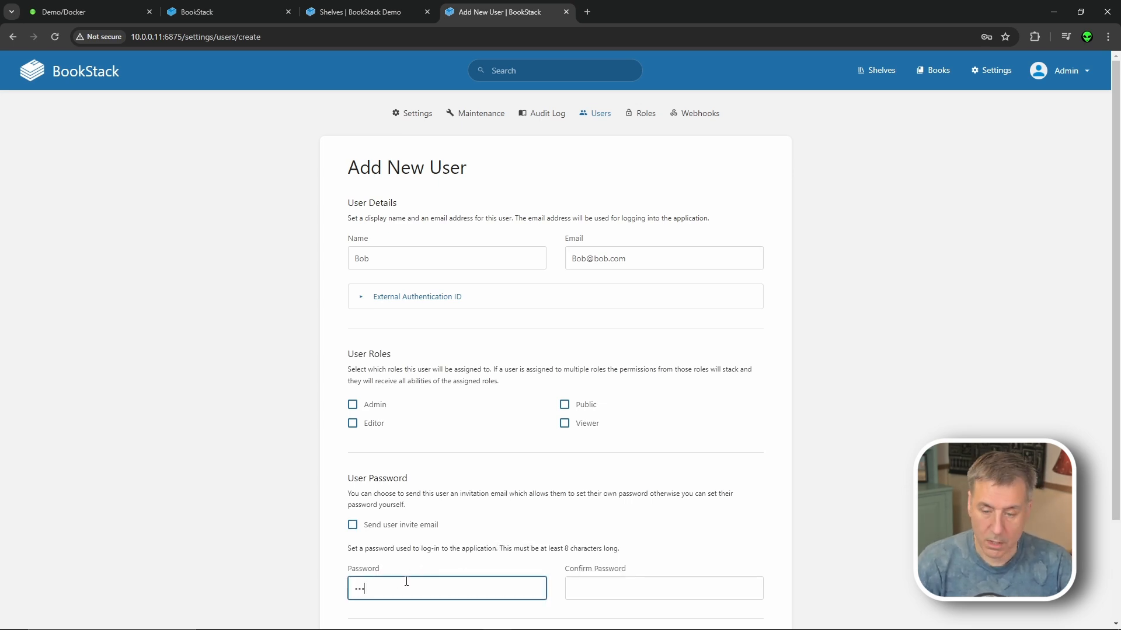
{"action": "key", "text": "Tab"}
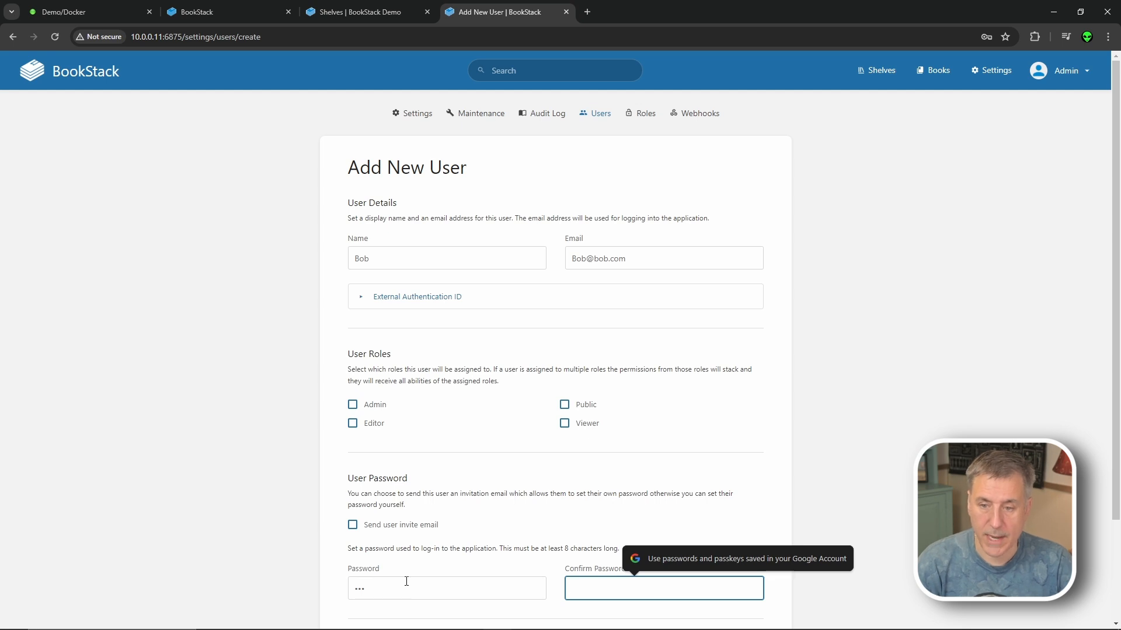
{"action": "type", "text": "••••••••"}
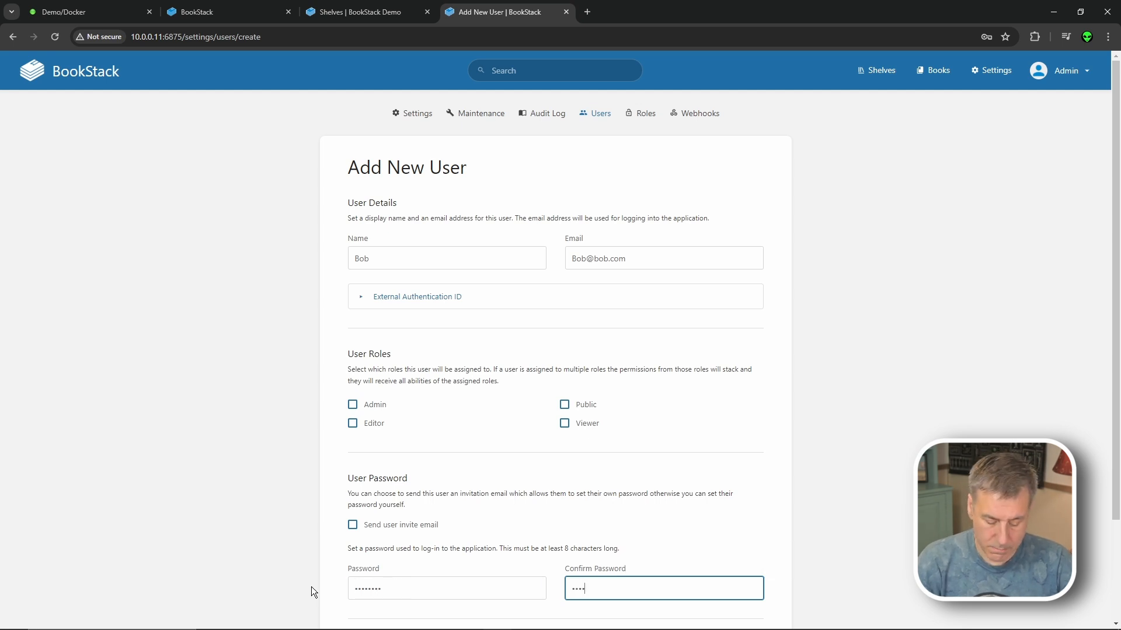
{"action": "scroll", "coordinate": [764, 588], "scroll_direction": "down", "scroll_amount": 2}
{"action": "left_click", "coordinate": [759, 590]}
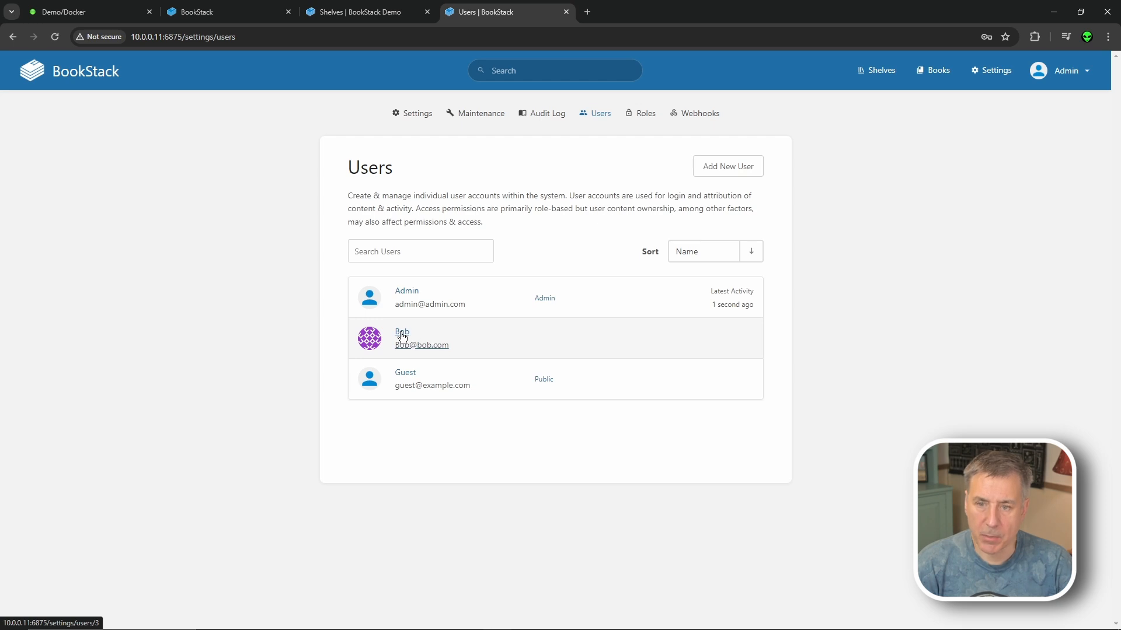
- Leave the new user with only the Admin role, then return to Settings
{"action": "left_click", "coordinate": [402, 336]}
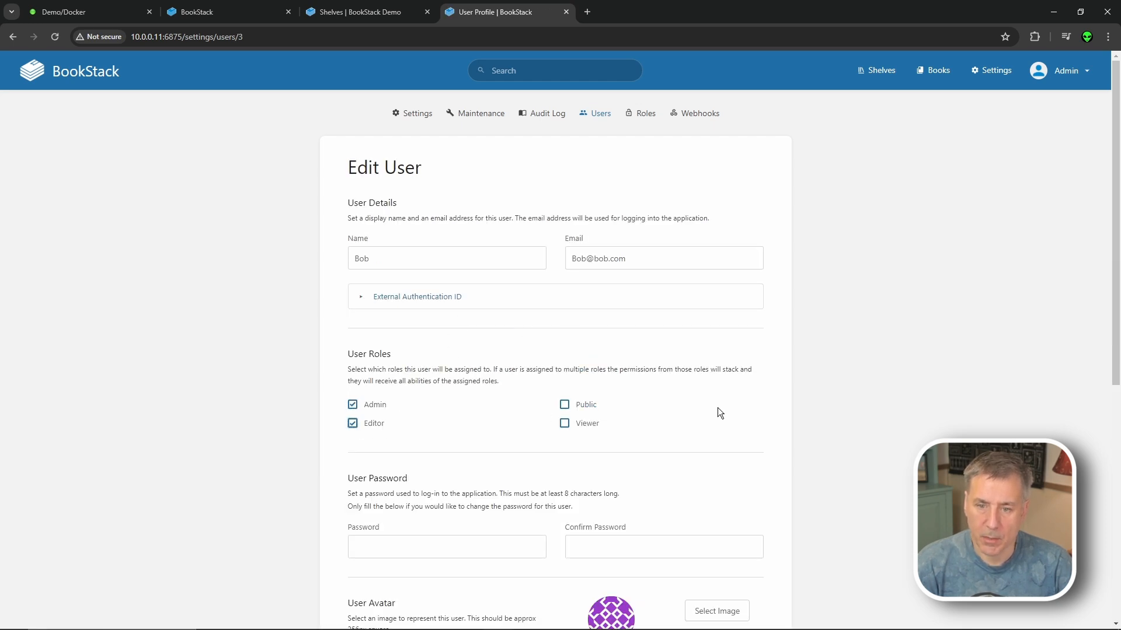
{"action": "left_click", "coordinate": [586, 405]}
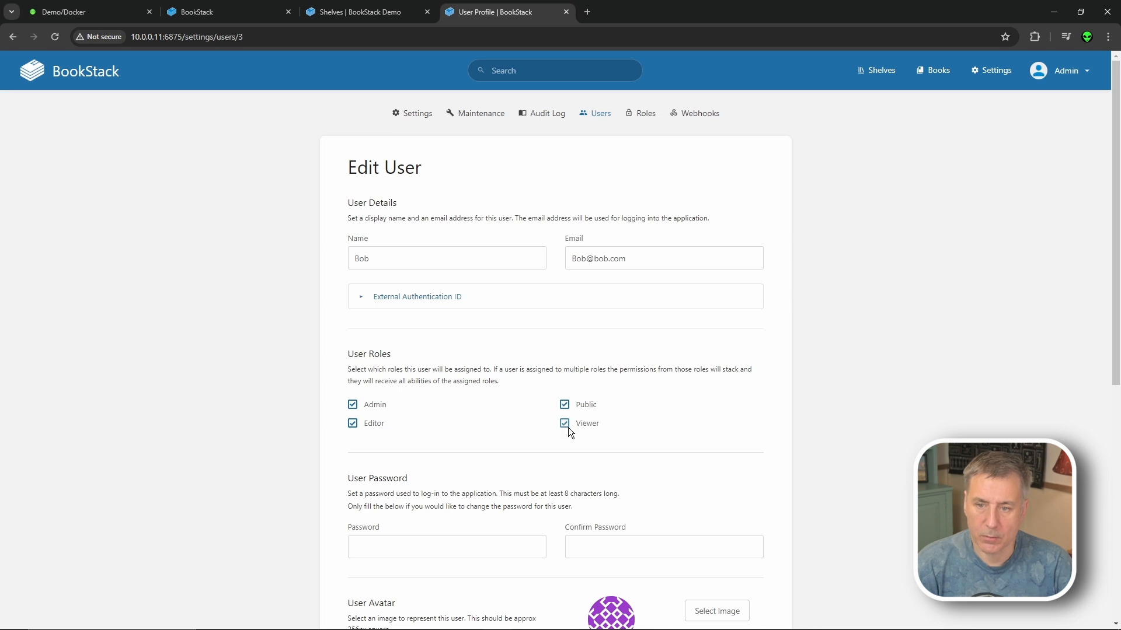
{"action": "left_click", "coordinate": [564, 403]}
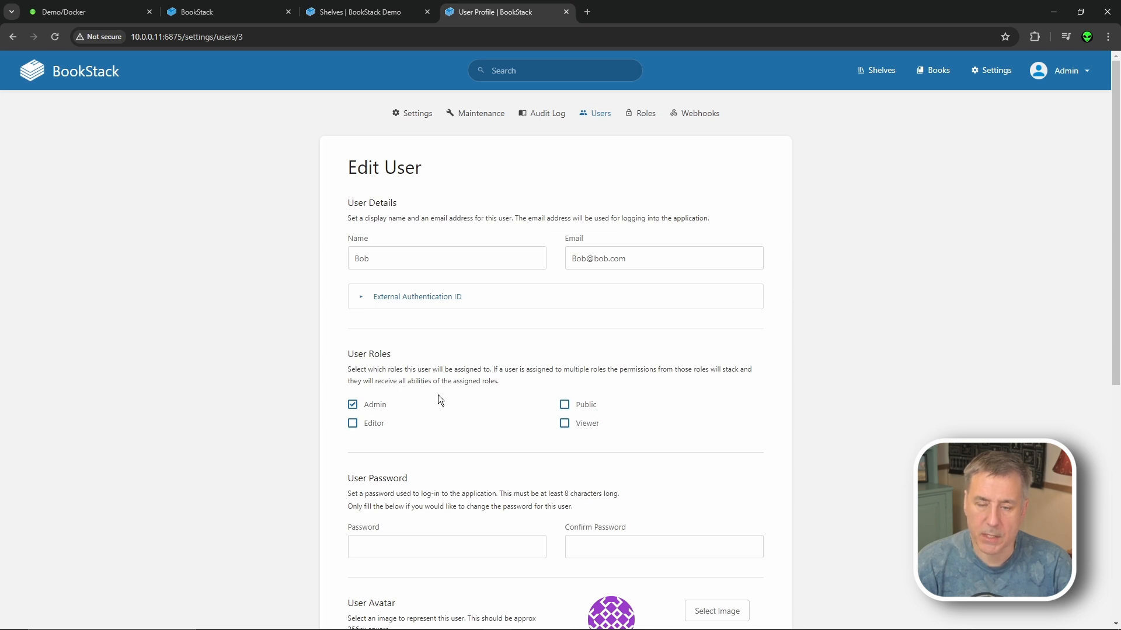
{"action": "key", "text": "alt+Left"}
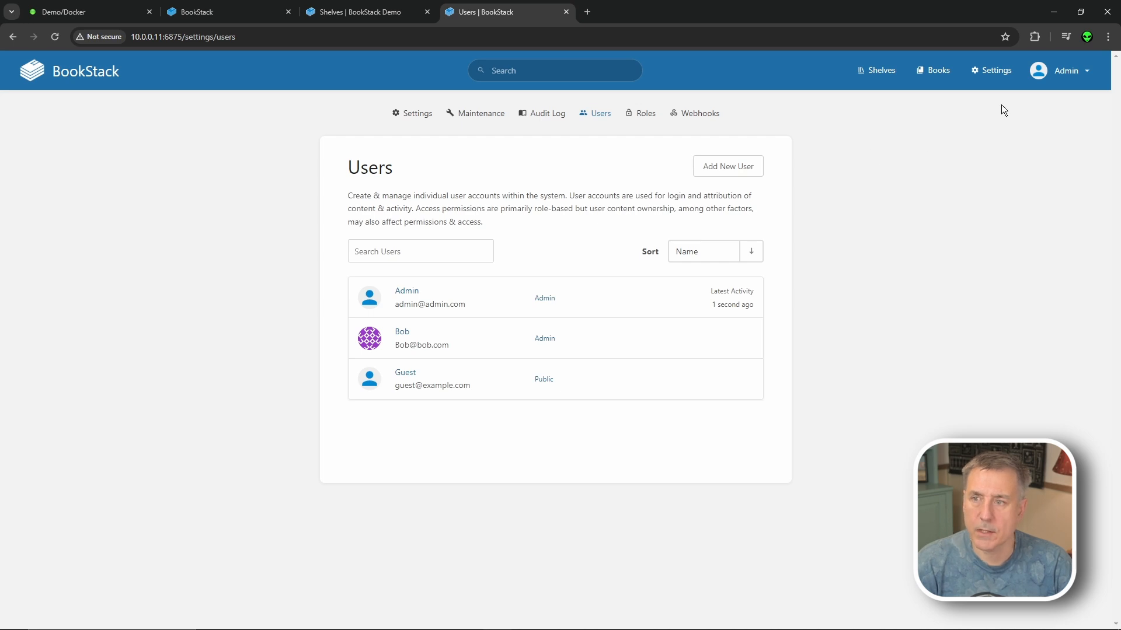
{"action": "left_click", "coordinate": [991, 70]}
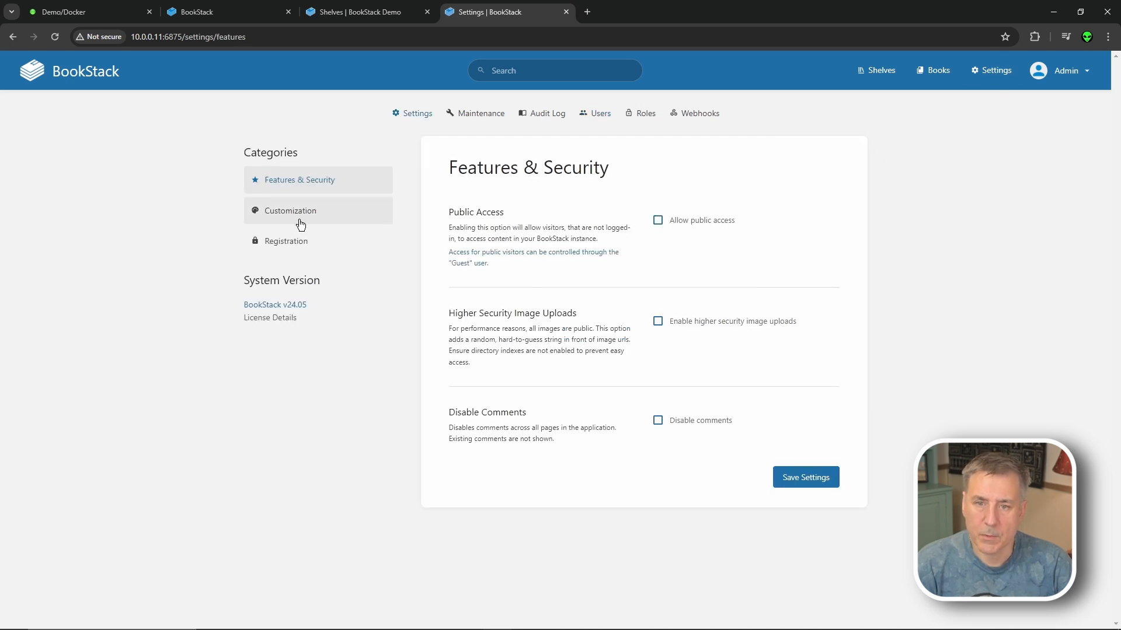
- Rename the application to DemoStack in Customization, keeping WYSIWYG as the default editor
{"action": "left_click", "coordinate": [300, 221]}
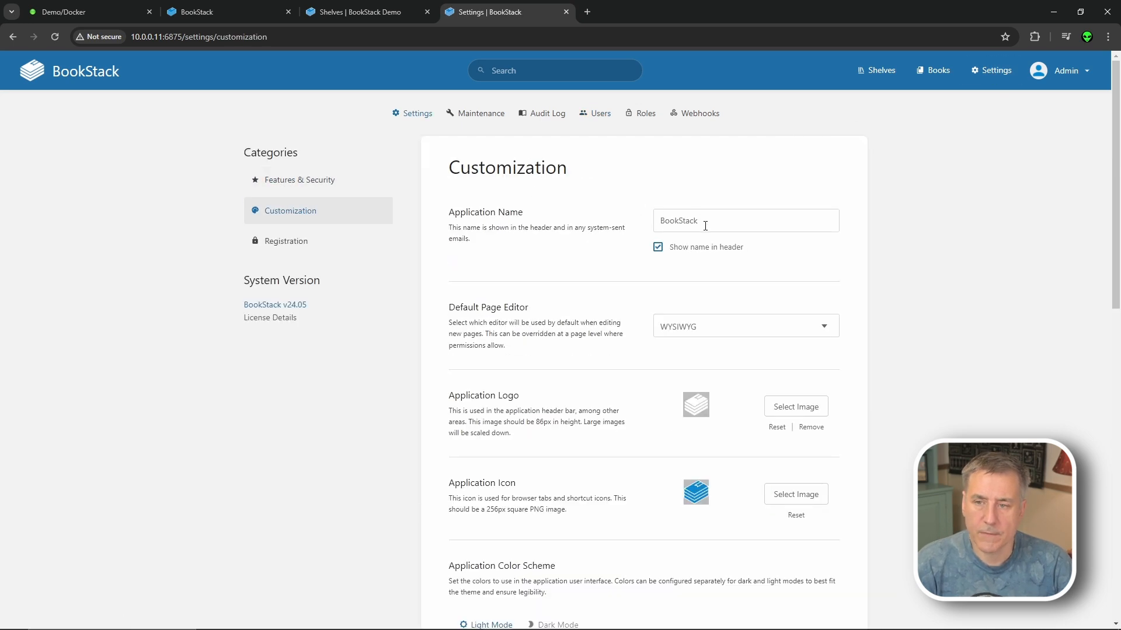
{"action": "left_click_drag", "start_coordinate": [706, 223], "coordinate": [646, 223]}
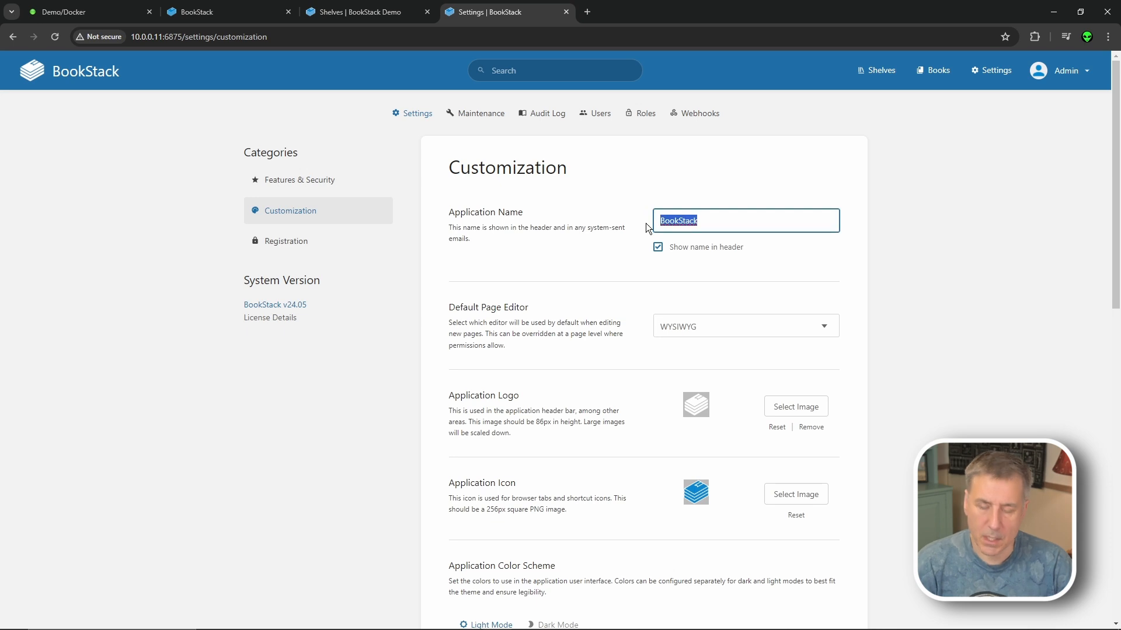
{"action": "type", "text": "DemoStack"}
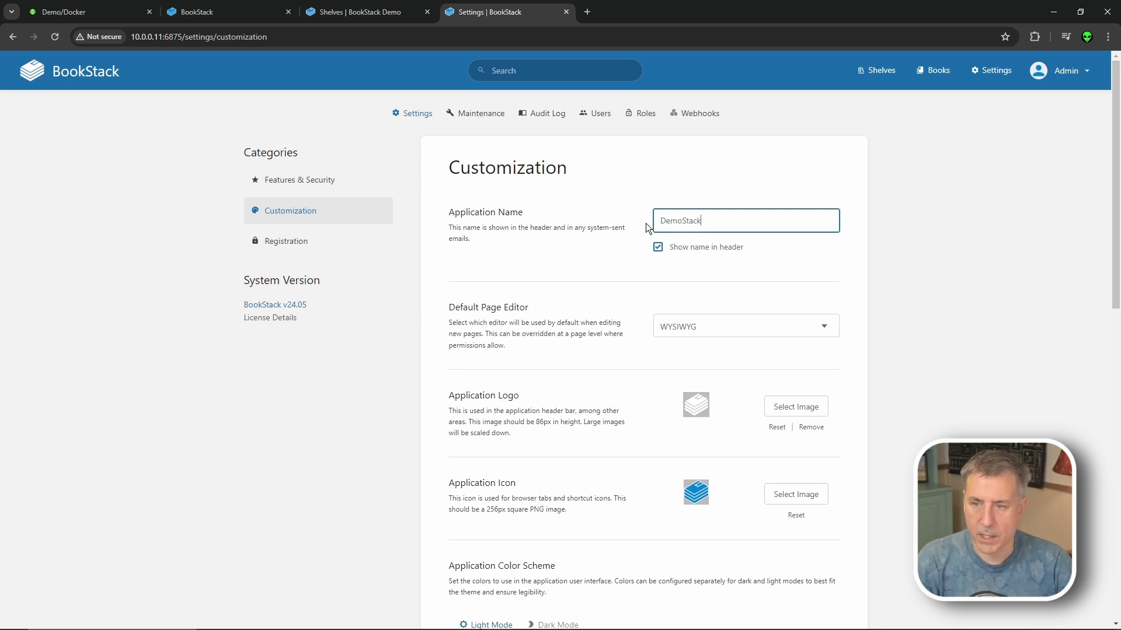
{"action": "left_click", "coordinate": [730, 330]}
{"action": "left_click", "coordinate": [745, 323]}
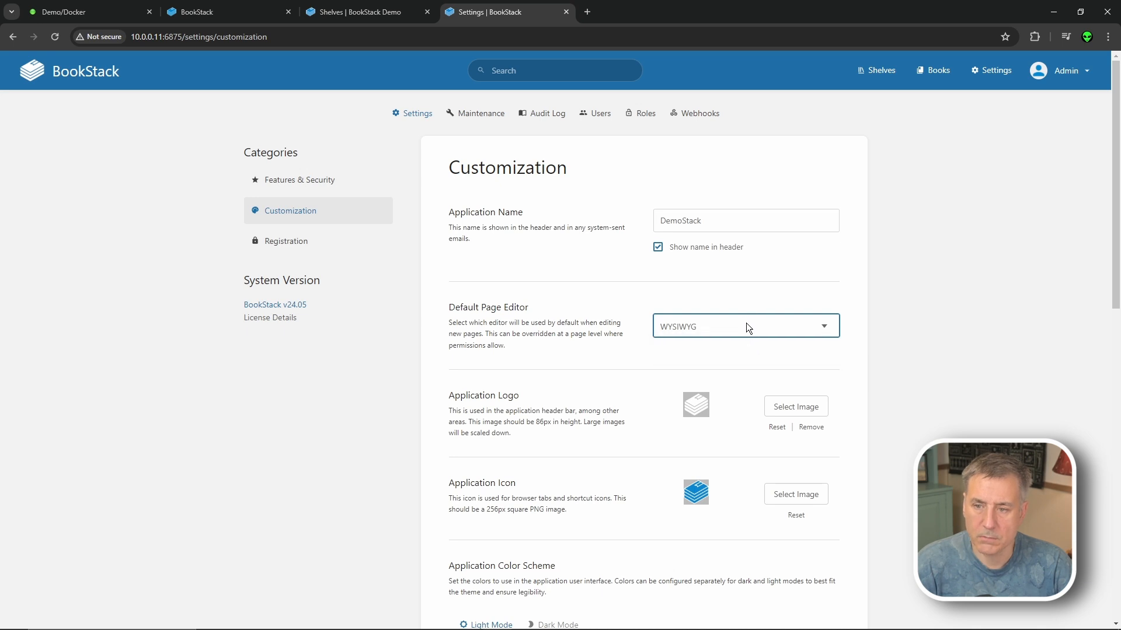
{"action": "left_click", "coordinate": [846, 269]}
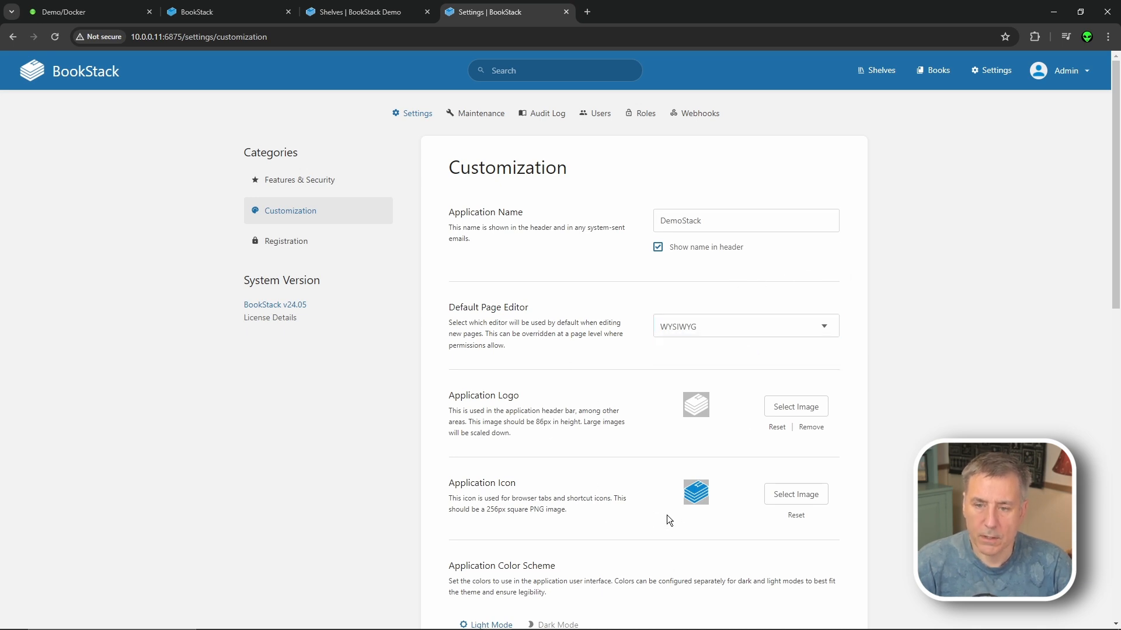
- Make Shelves the application homepage, save, and start a new shelf from the home page
{"action": "scroll", "coordinate": [580, 432], "scroll_direction": "down", "scroll_amount": 6}
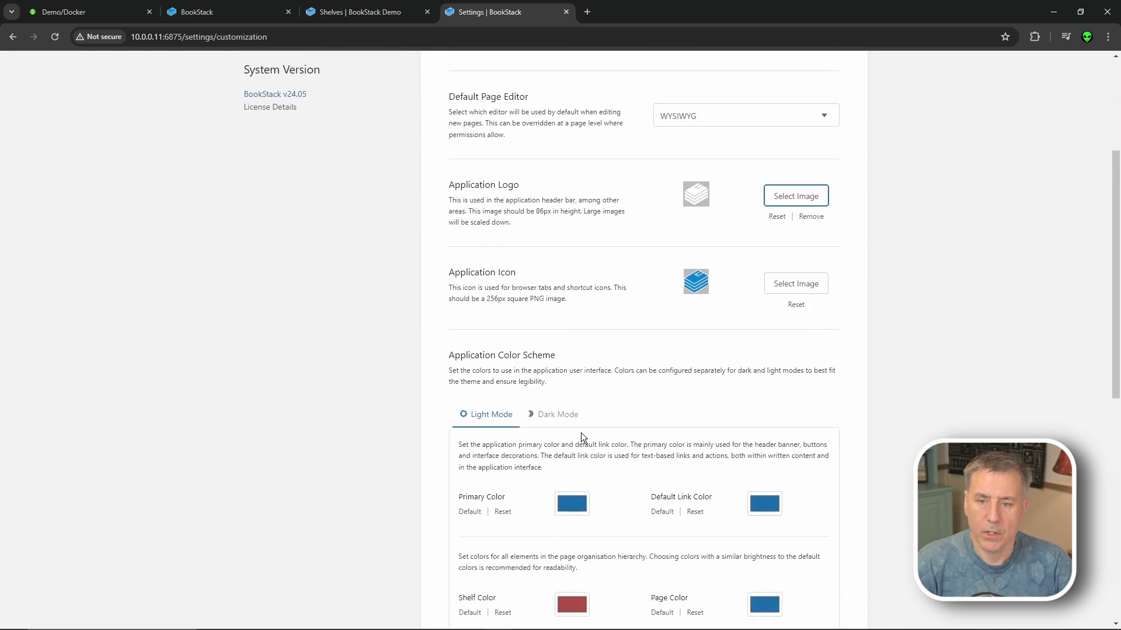
{"action": "left_click", "coordinate": [569, 279]}
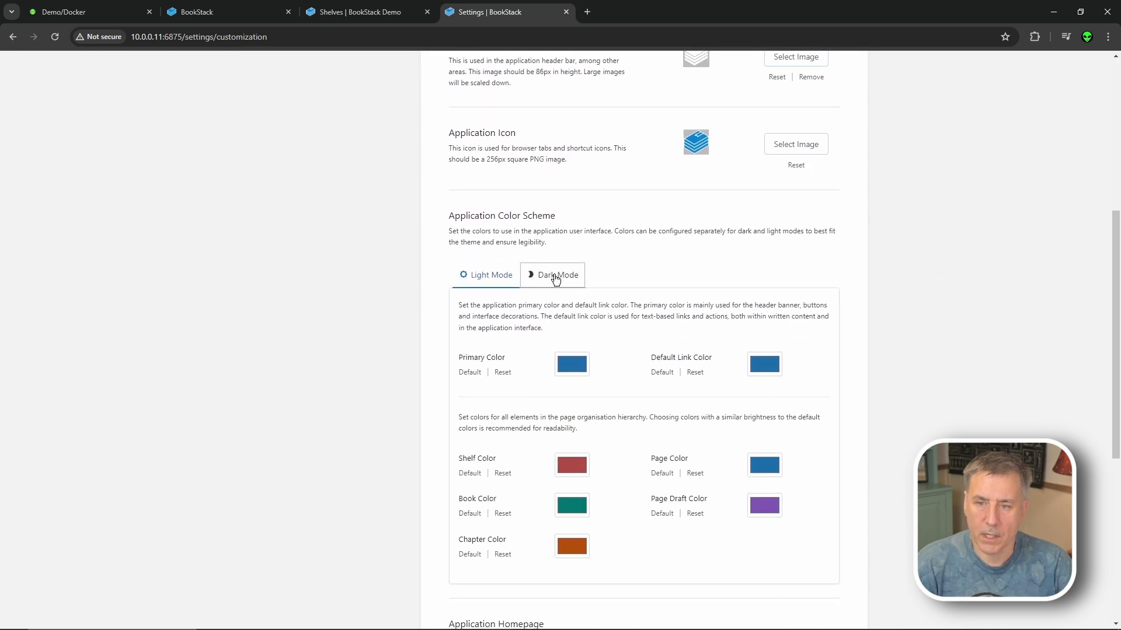
{"action": "scroll", "coordinate": [586, 253], "scroll_direction": "down", "scroll_amount": 6}
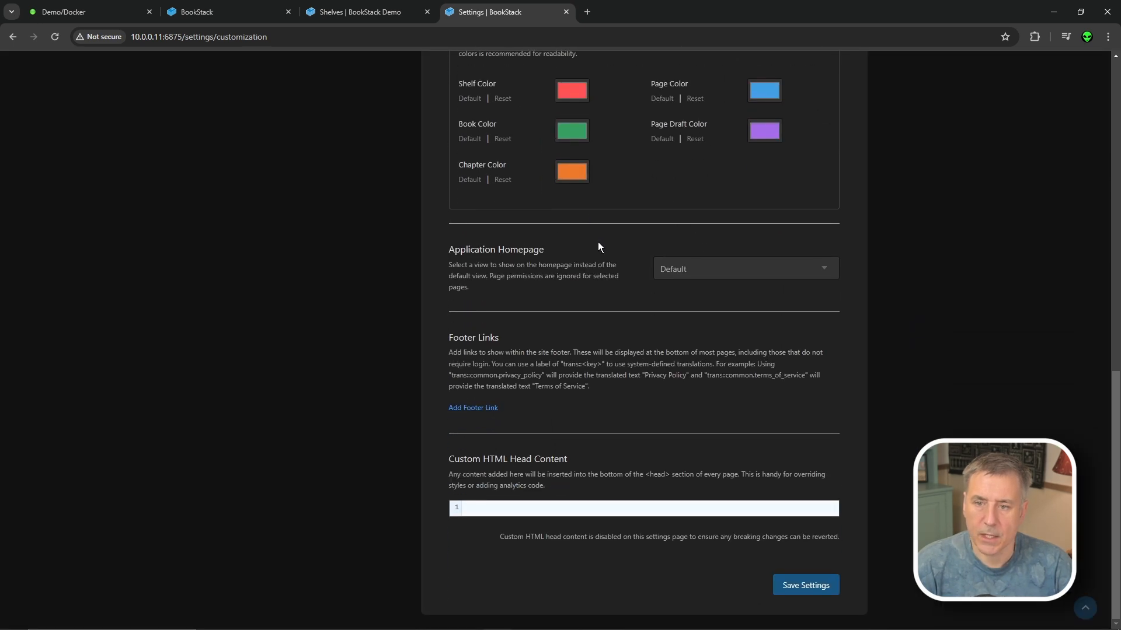
{"action": "left_click", "coordinate": [735, 272]}
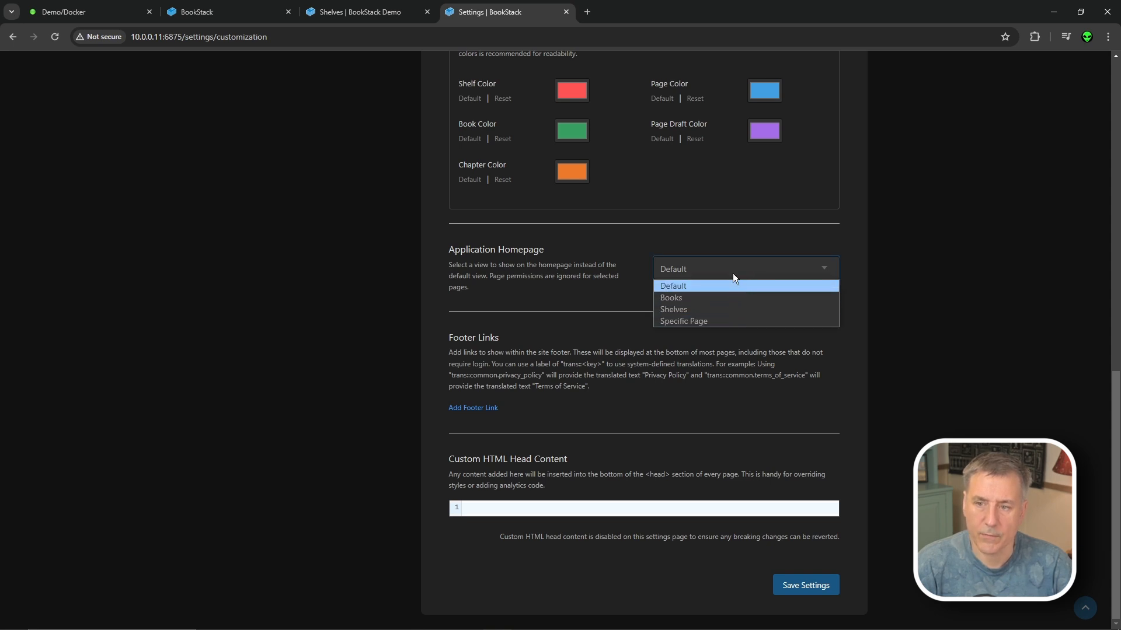
{"action": "left_click", "coordinate": [710, 310]}
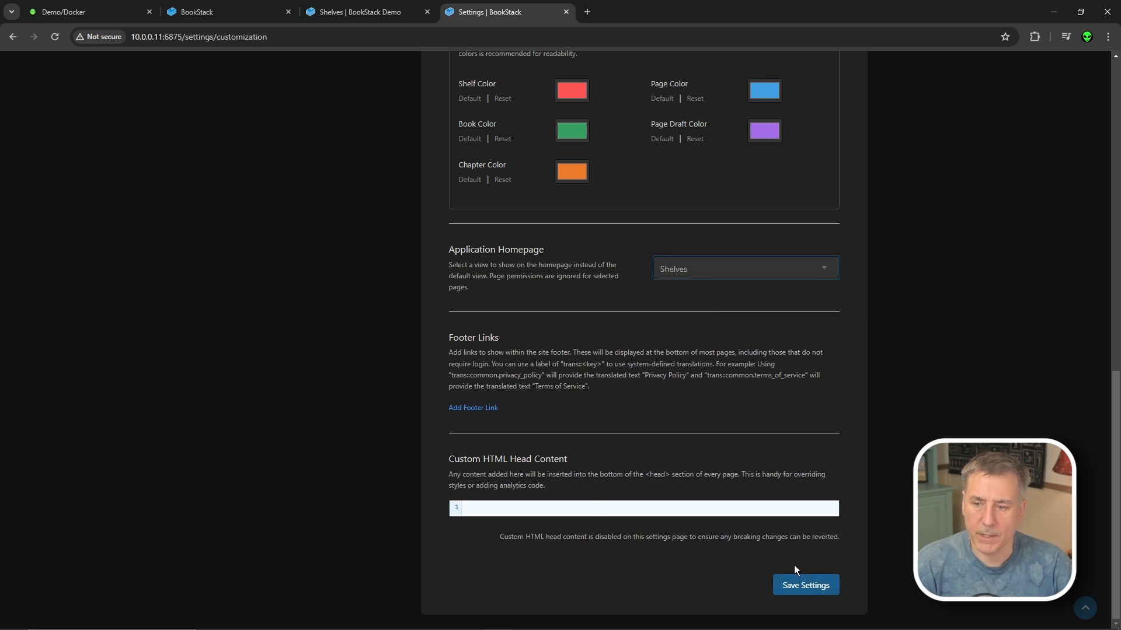
{"action": "left_click", "coordinate": [817, 587]}
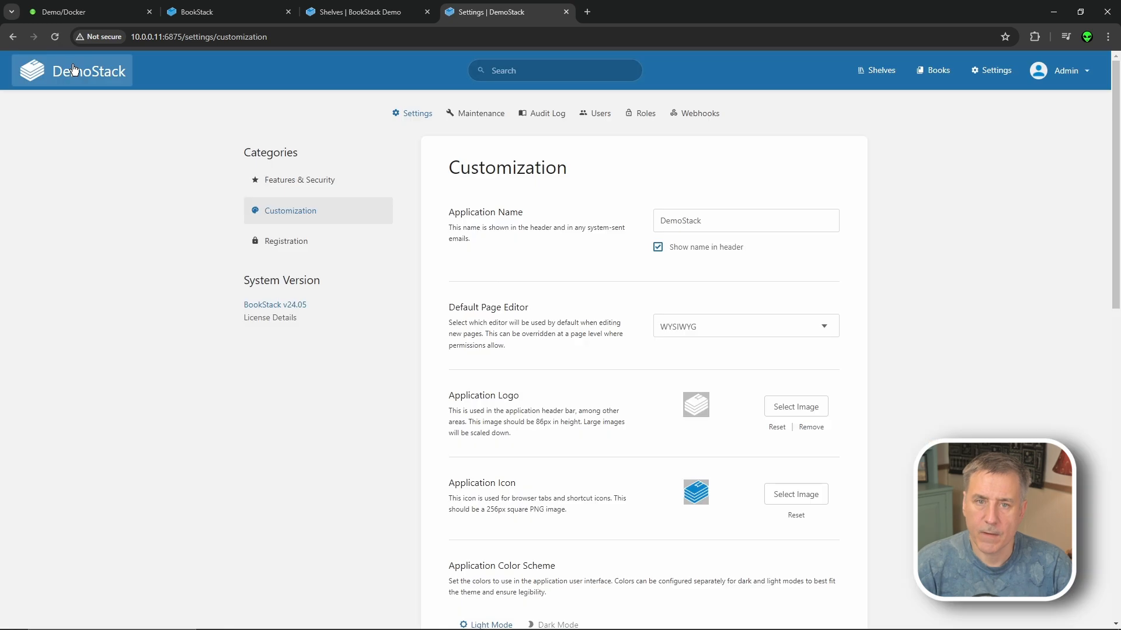
{"action": "left_click", "coordinate": [74, 69]}
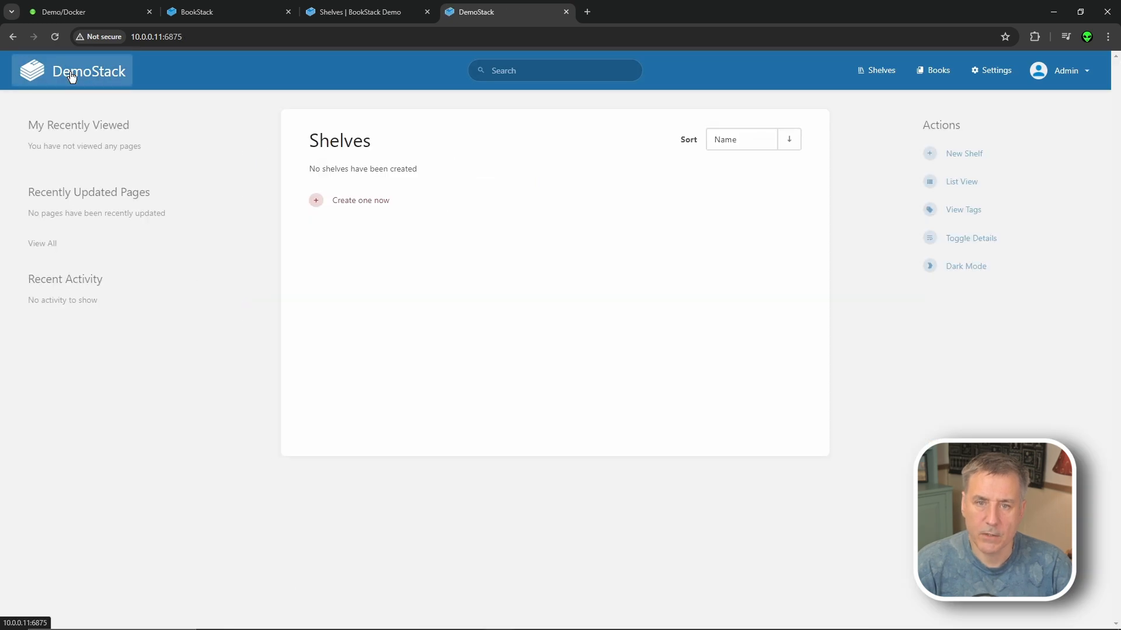
{"action": "left_click", "coordinate": [380, 200]}
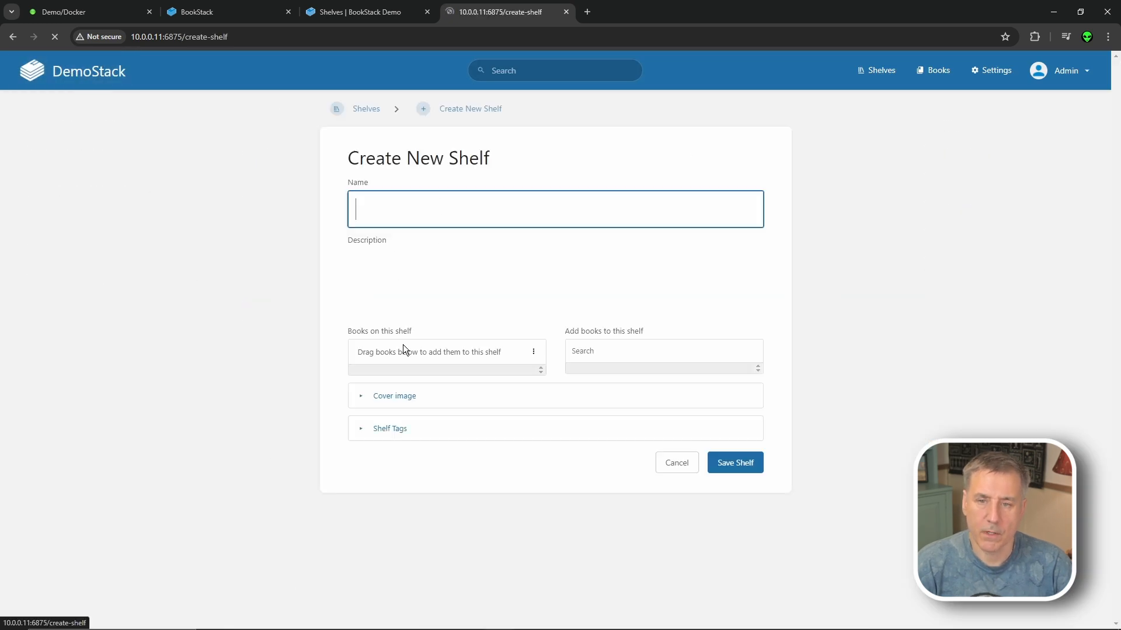